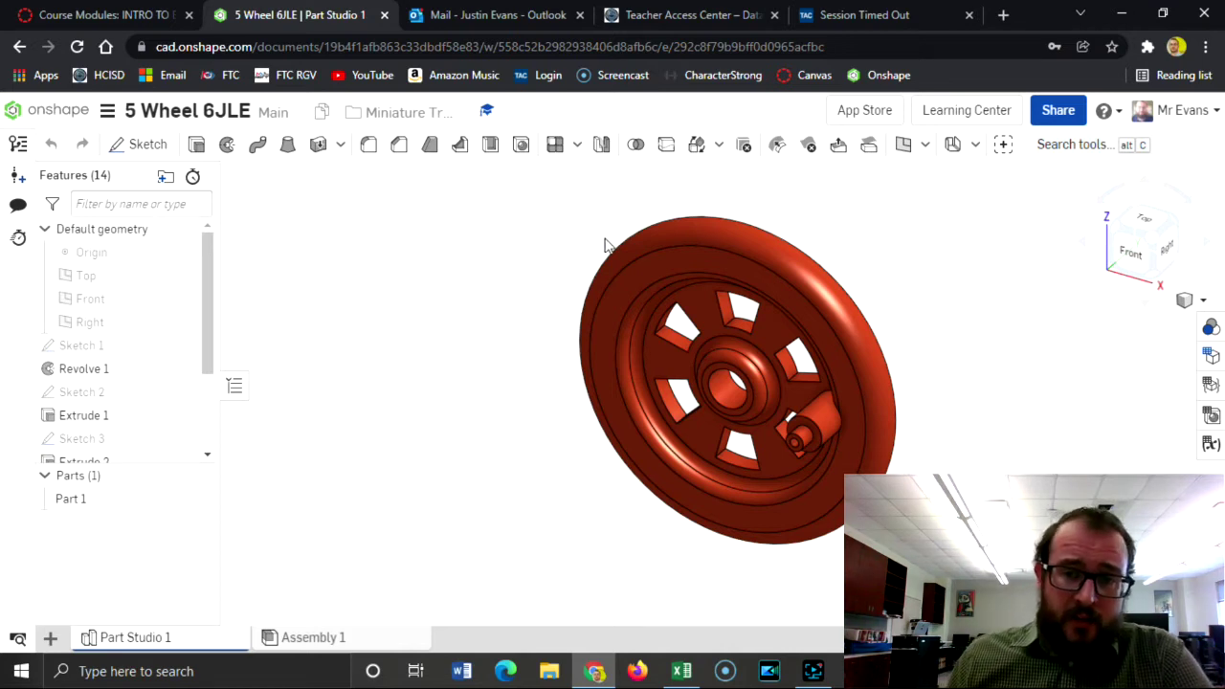
Review the finished wheel's features: Revolve 1, Extrude 1 spoke cutouts, Extrude 2, Extrude 3 and Hole 1
click(144, 371)
click(334, 470)
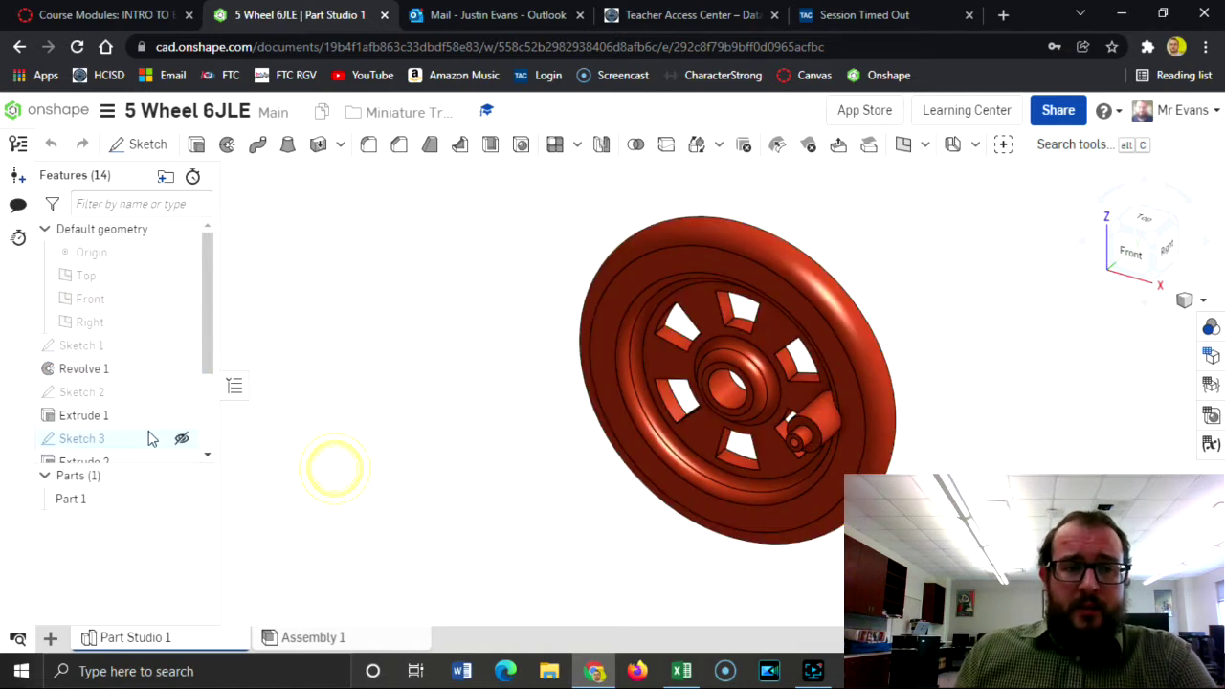
click(117, 416)
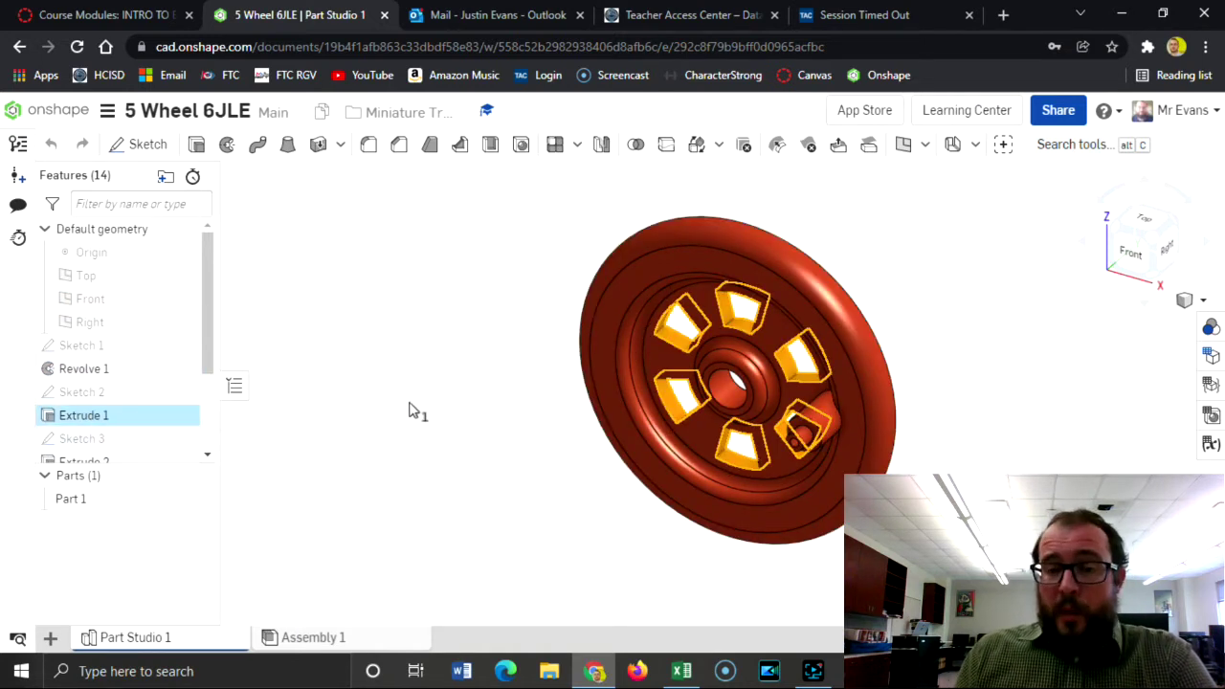
click(369, 417)
drag(204, 311, 222, 424)
click(98, 335)
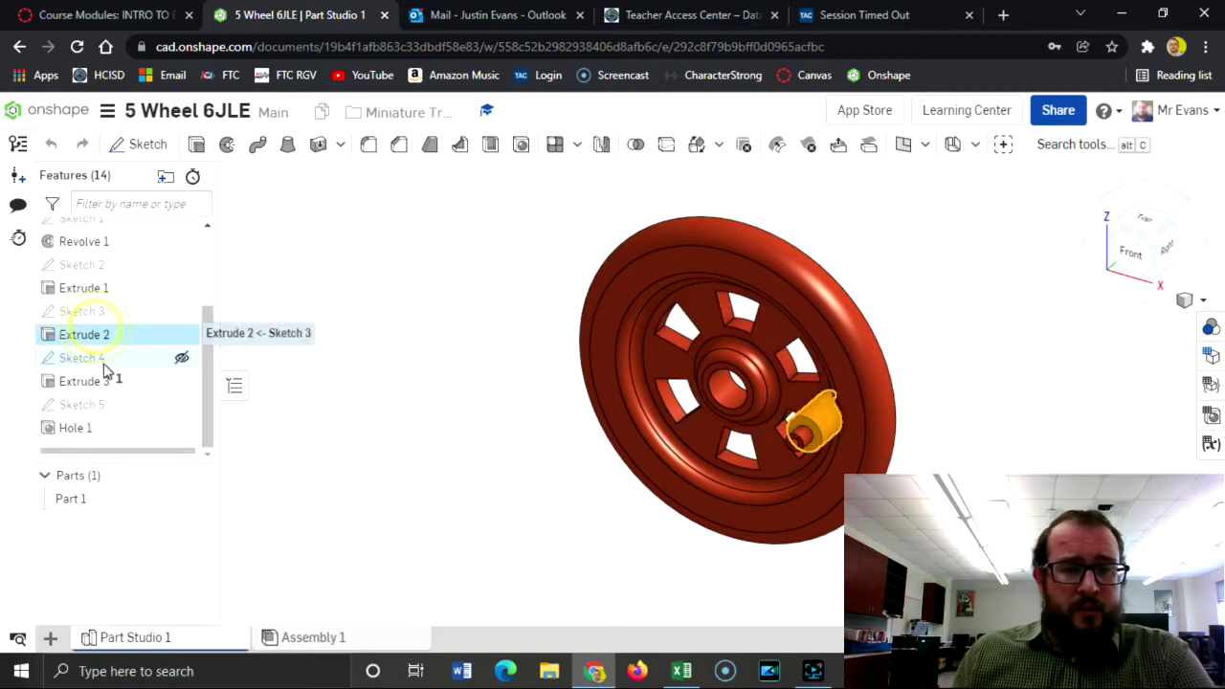
ctrl+click(105, 385)
ctrl+click(105, 428)
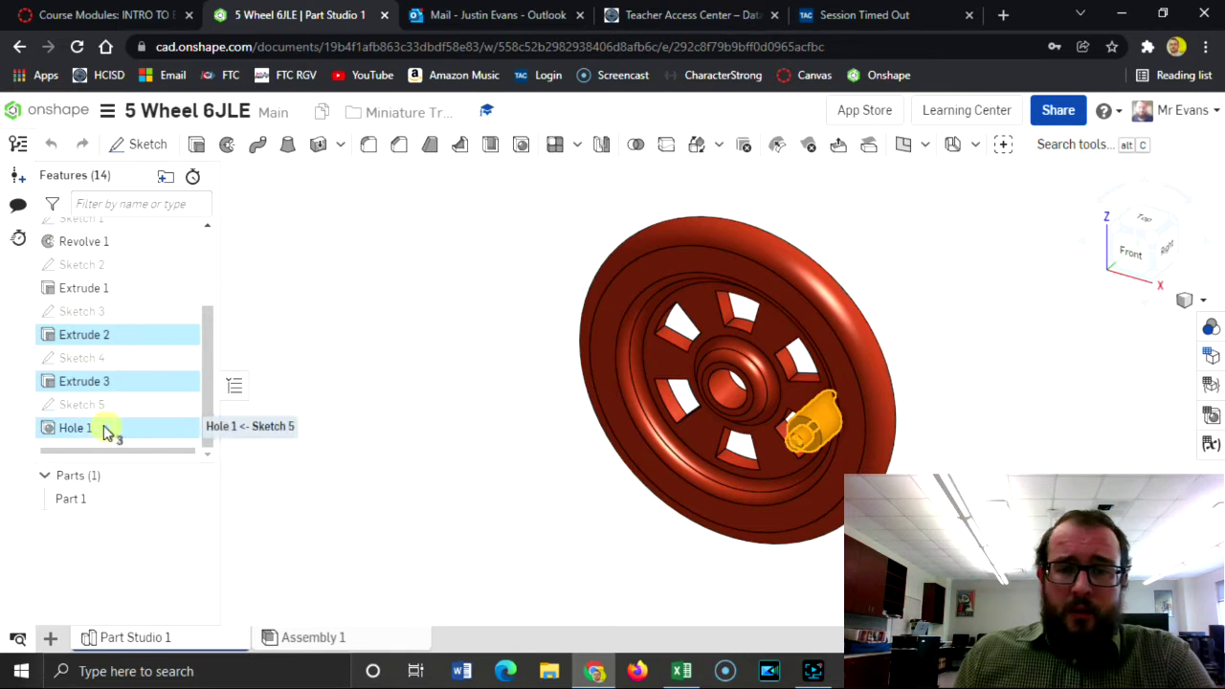
click(428, 358)
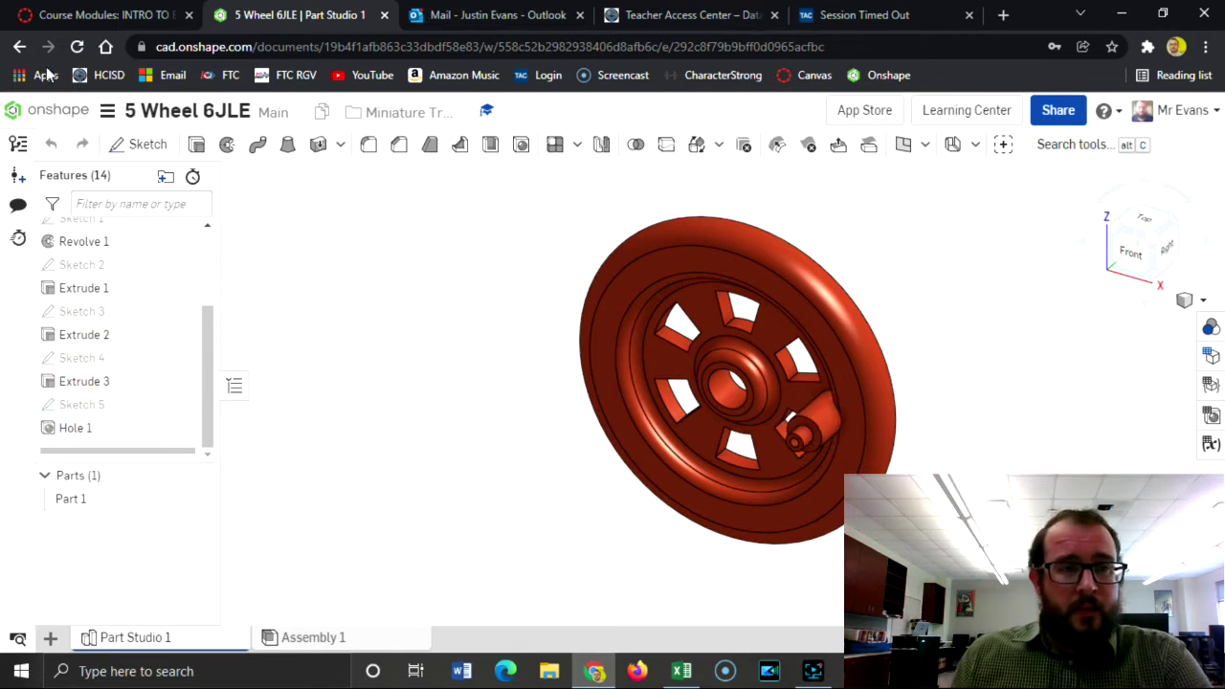
Create a new document named '5 Wheel 7JLE' and start a sketch on its Top plane
click(43, 110)
click(84, 152)
click(125, 196)
text(5)
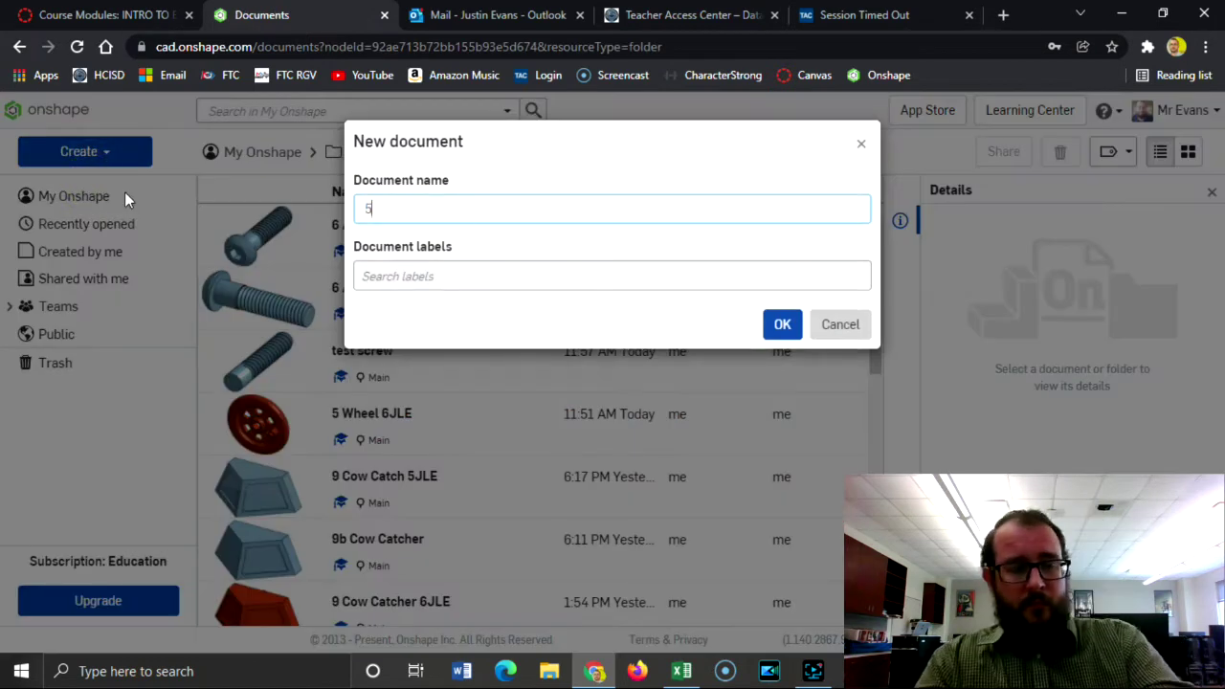
text( Wheel 7JLE)
click(780, 330)
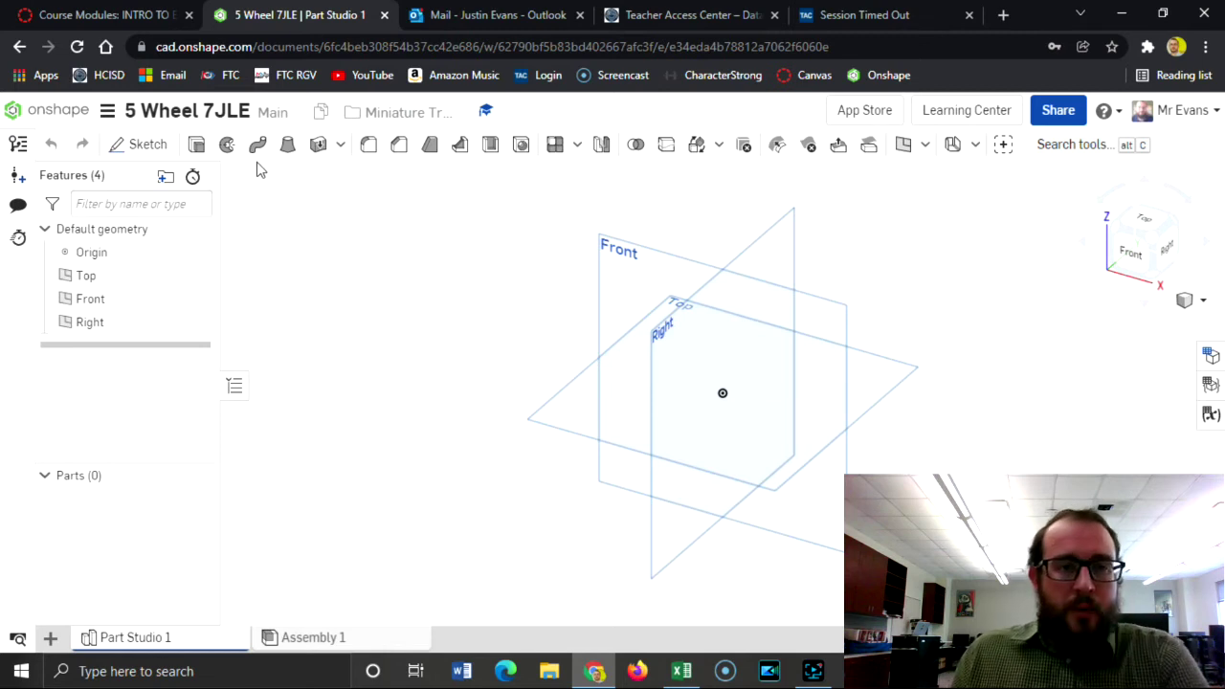
click(147, 146)
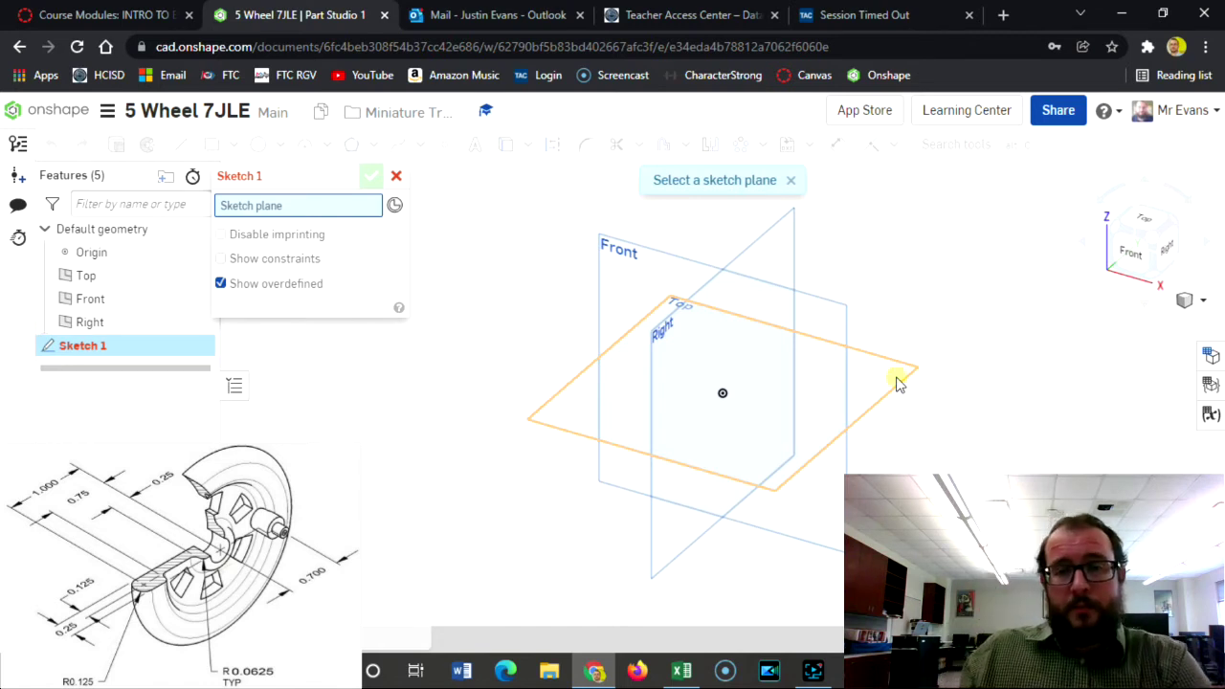
click(897, 383)
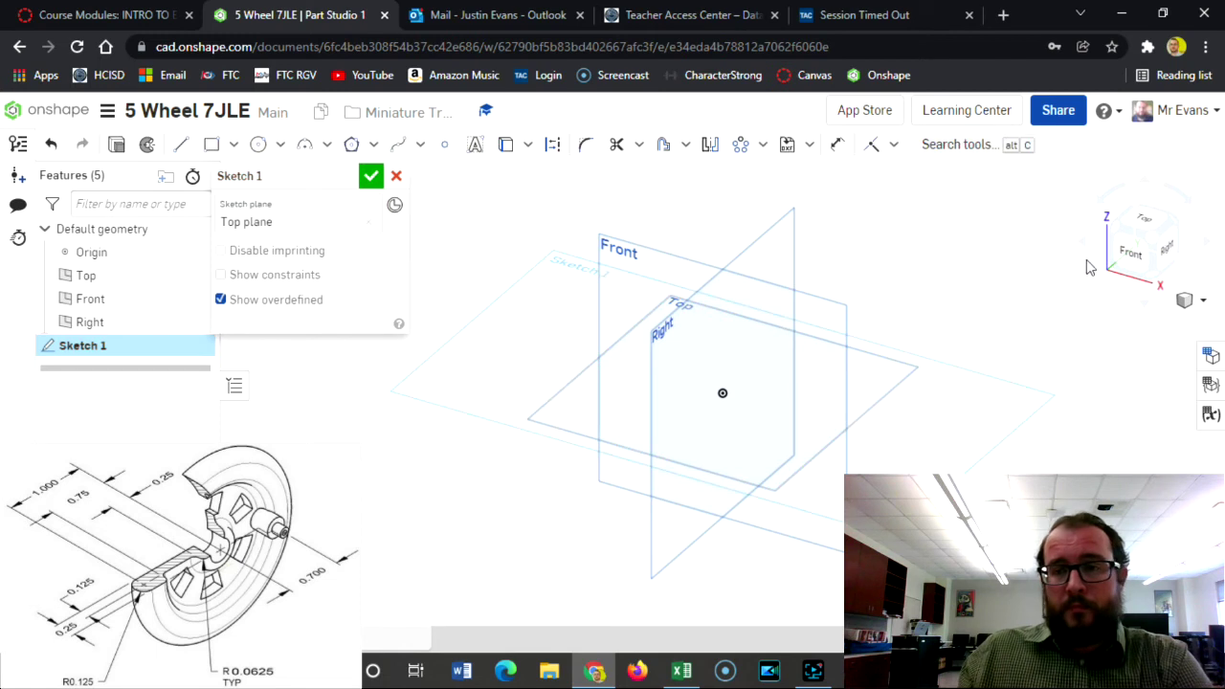
View the Top plane head-on and draw a vertical line through the origin
click(1142, 223)
scroll(738, 415, down, 3)
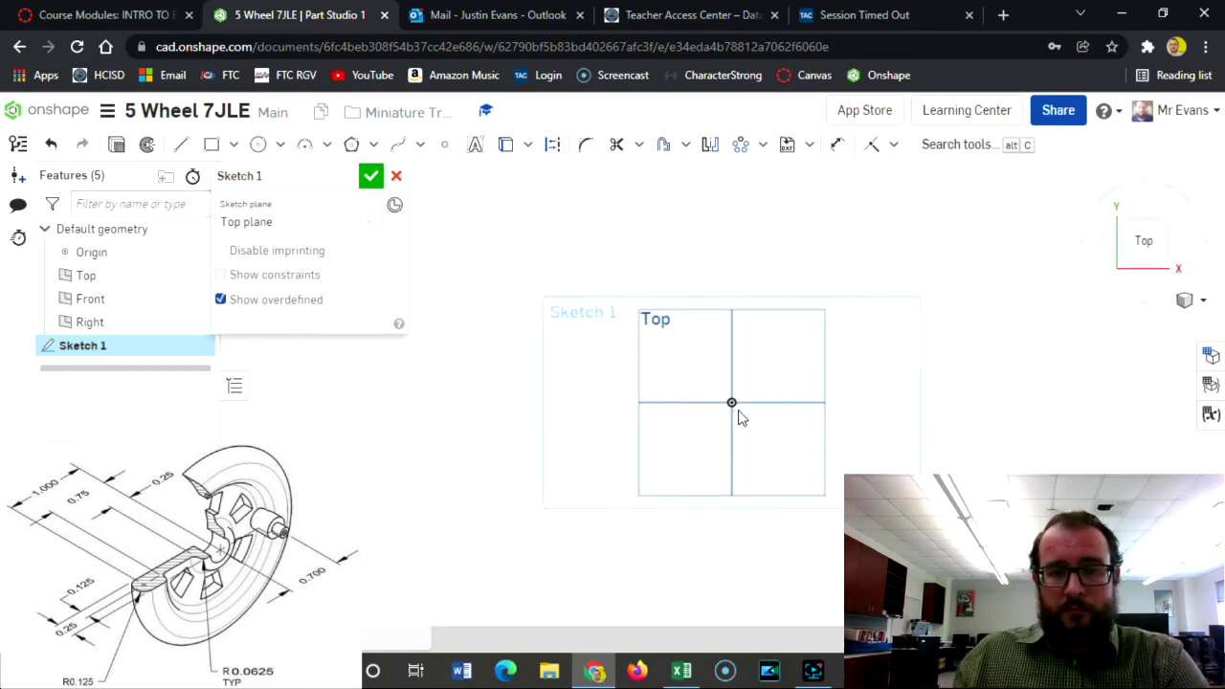
scroll(738, 411, up, 5)
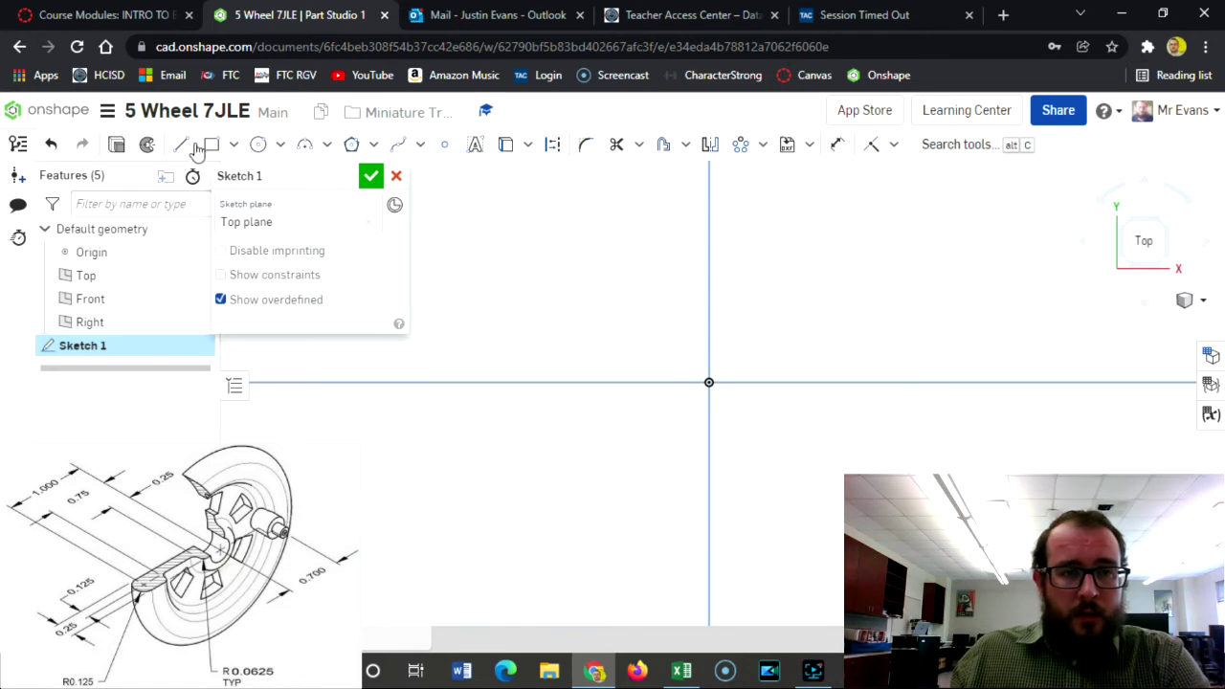
click(181, 143)
click(709, 382)
click(709, 320)
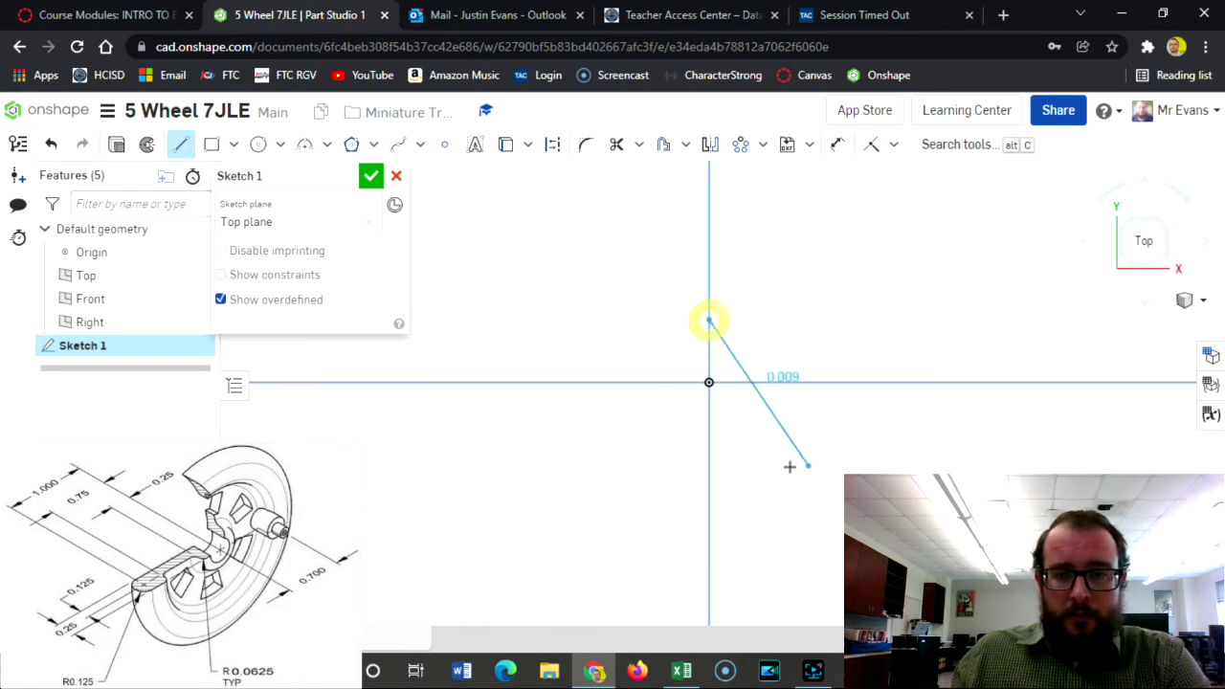
click(709, 457)
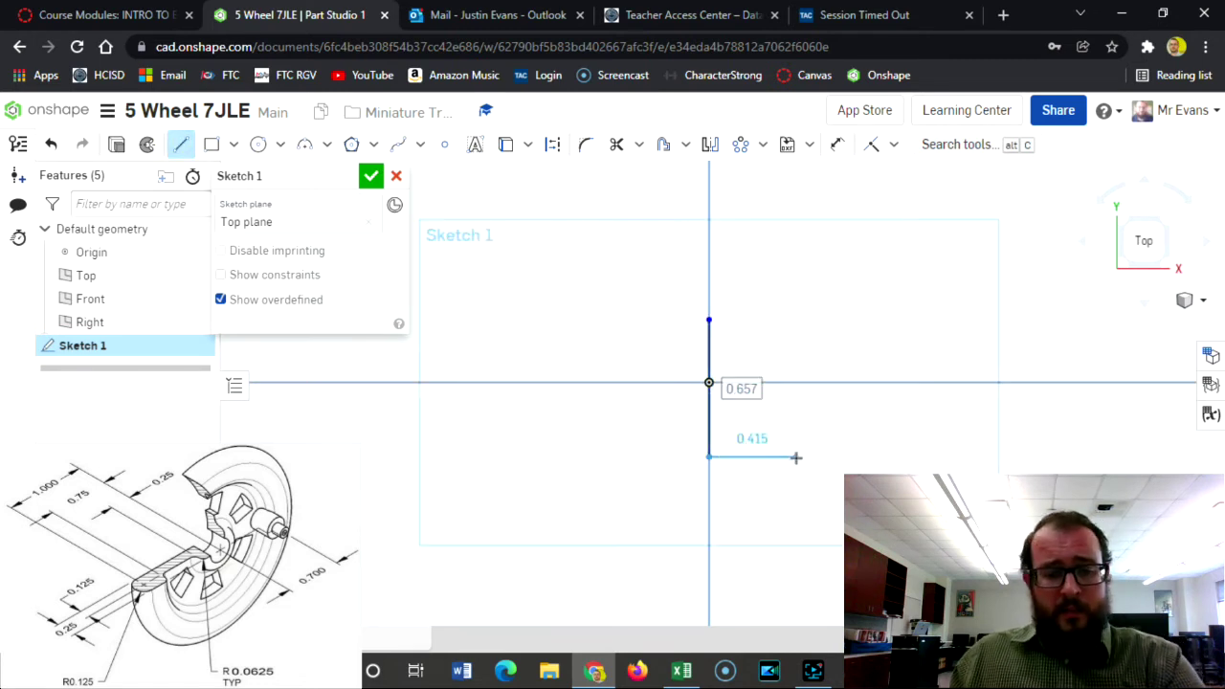
key(Escape)
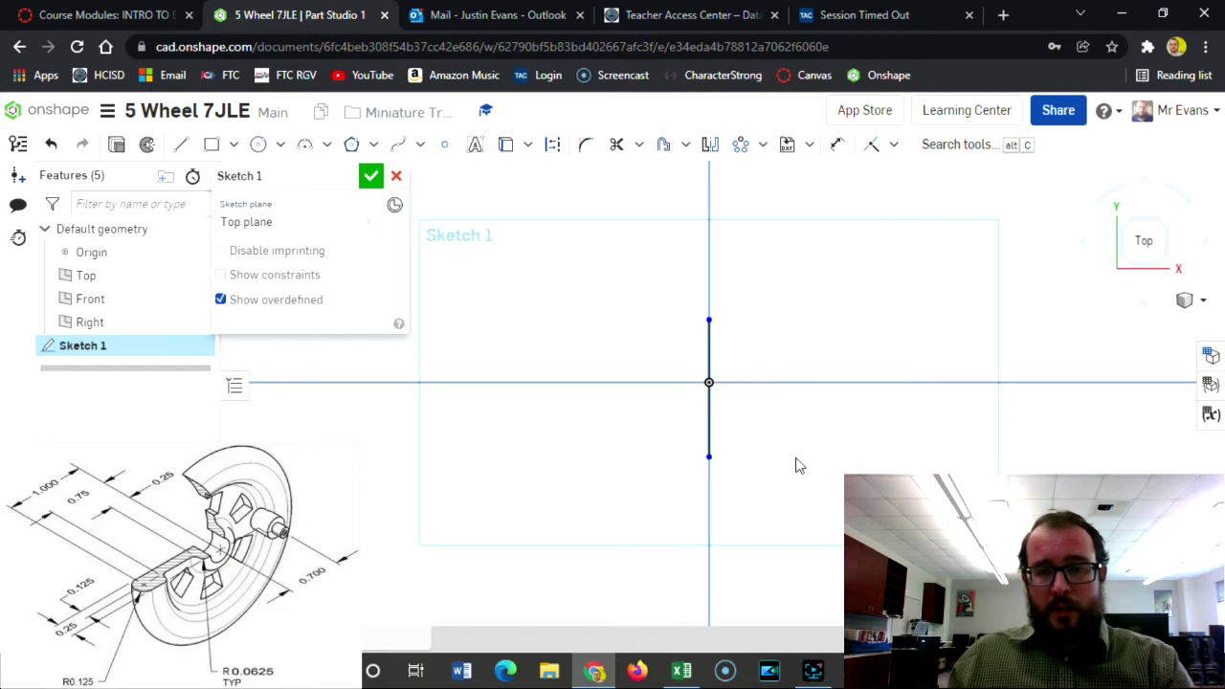
Draw a 0.25-long vertical line left of the origin, then a horizontal line extending far left
click(181, 143)
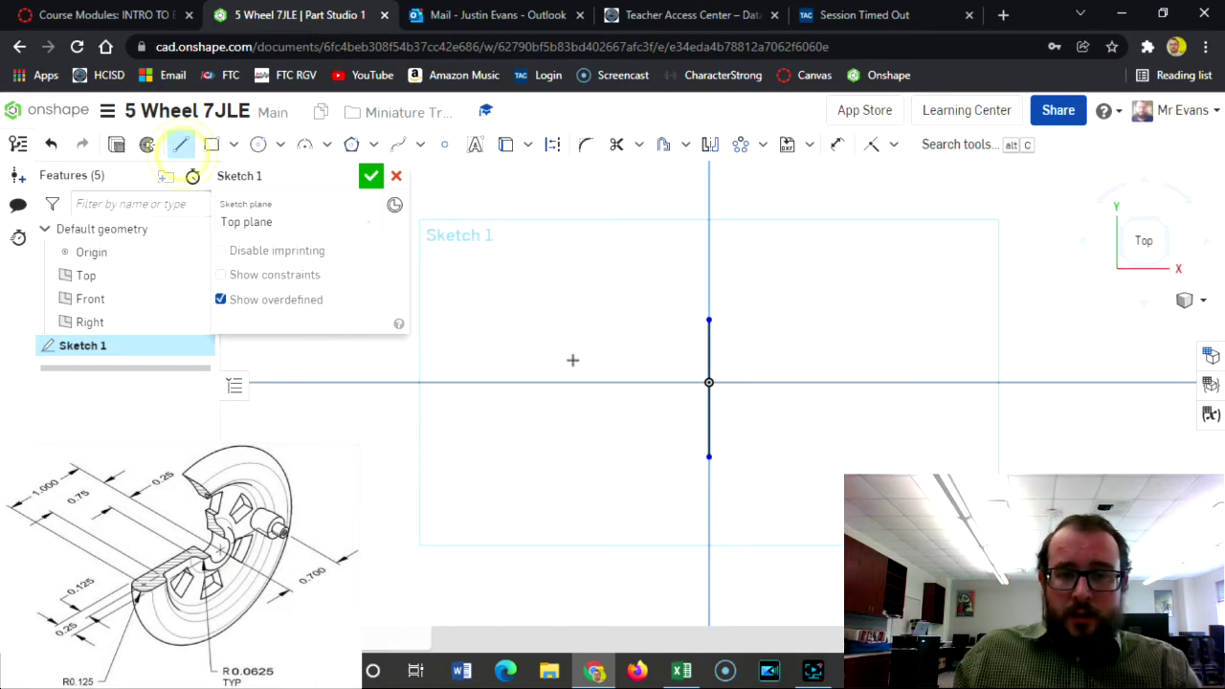
click(667, 381)
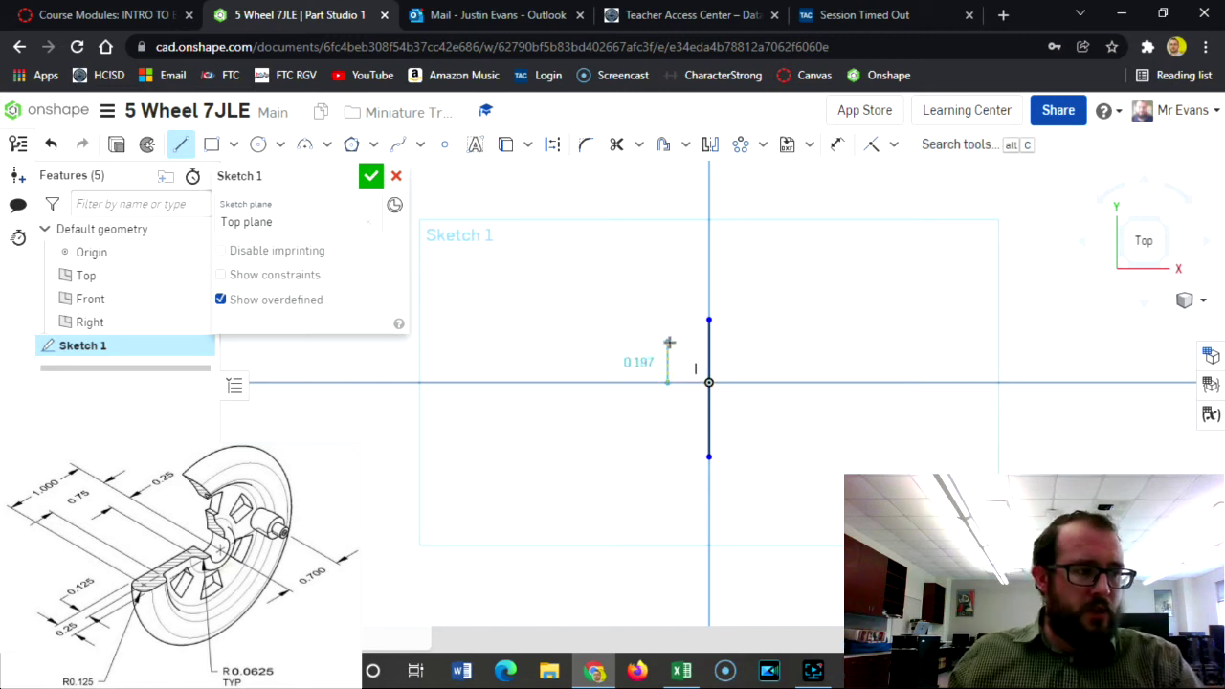
click(669, 342)
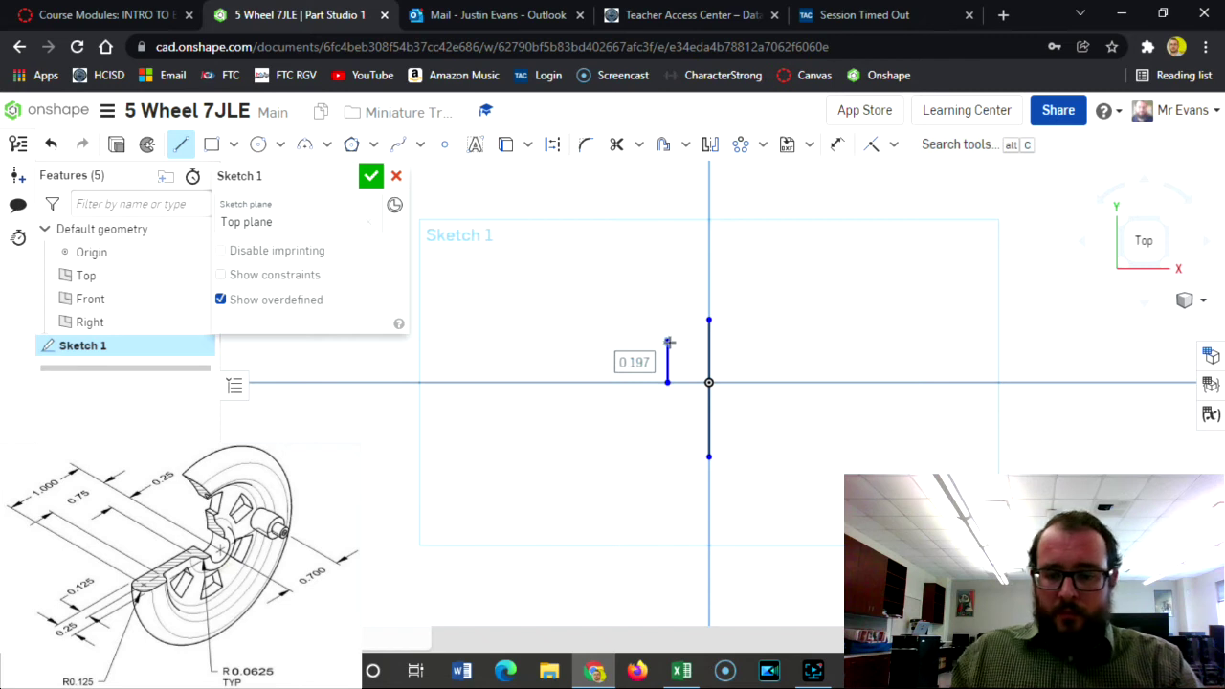
text(25)
key(Return)
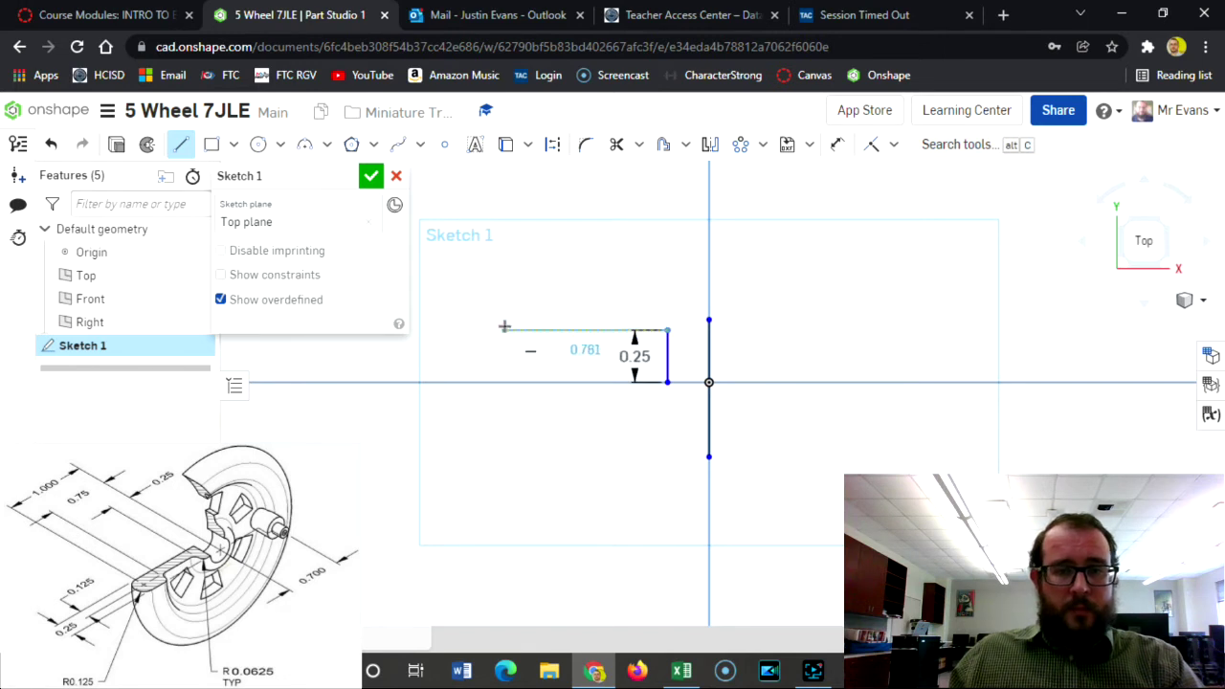
click(438, 332)
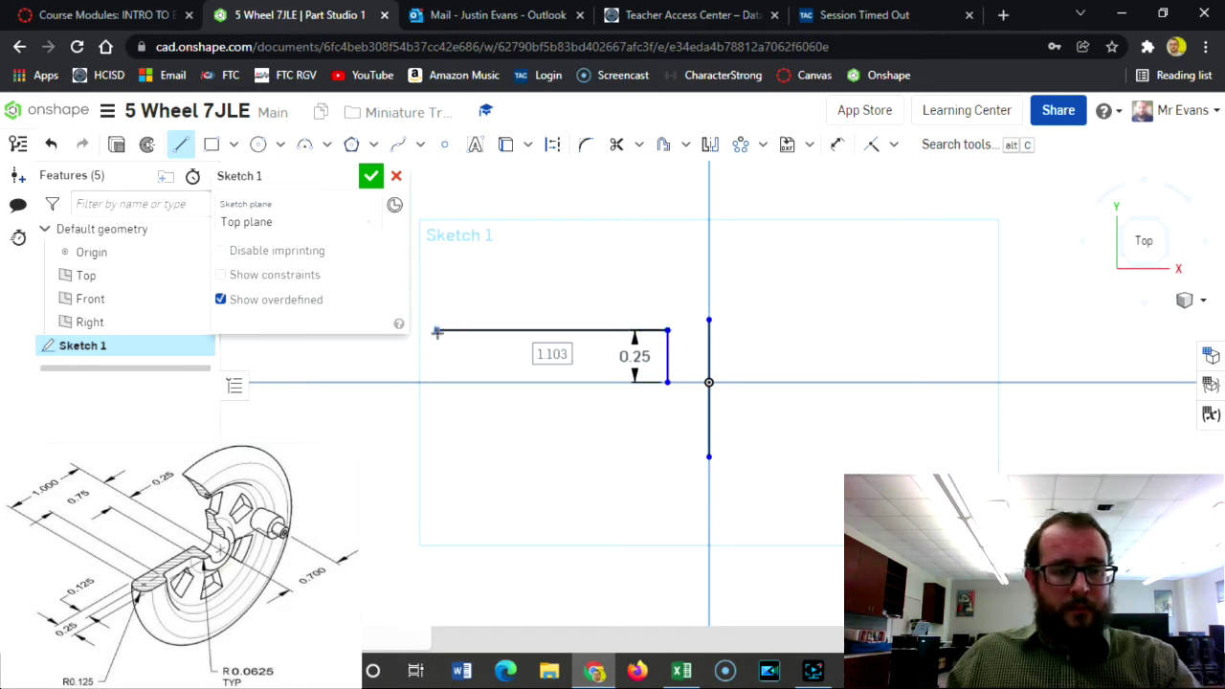
key(Escape)
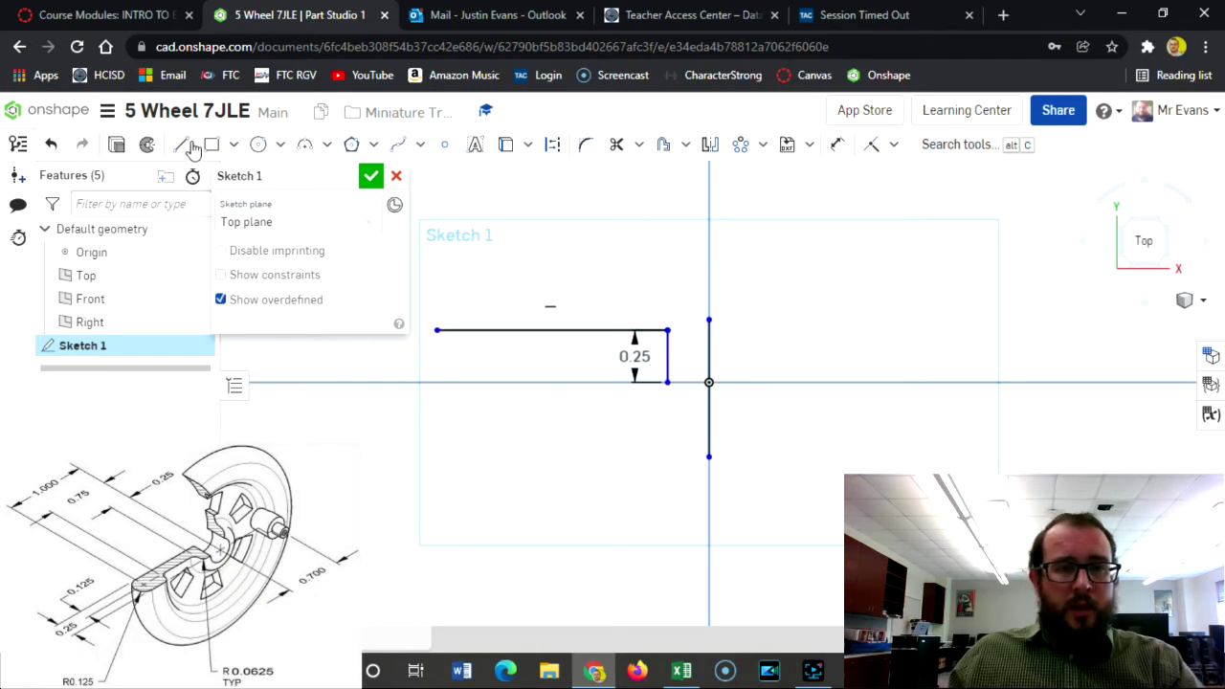
Dimension the spacing between the short vertical line and the centre line as 0.14
click(839, 145)
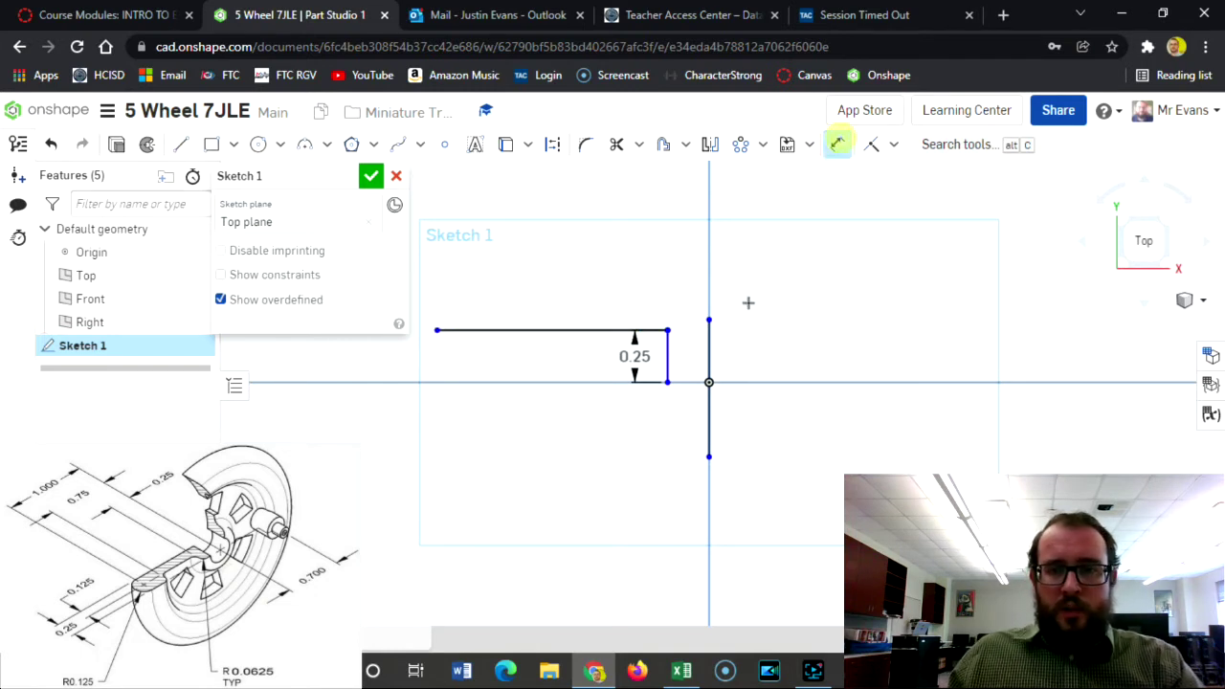
click(670, 356)
click(708, 354)
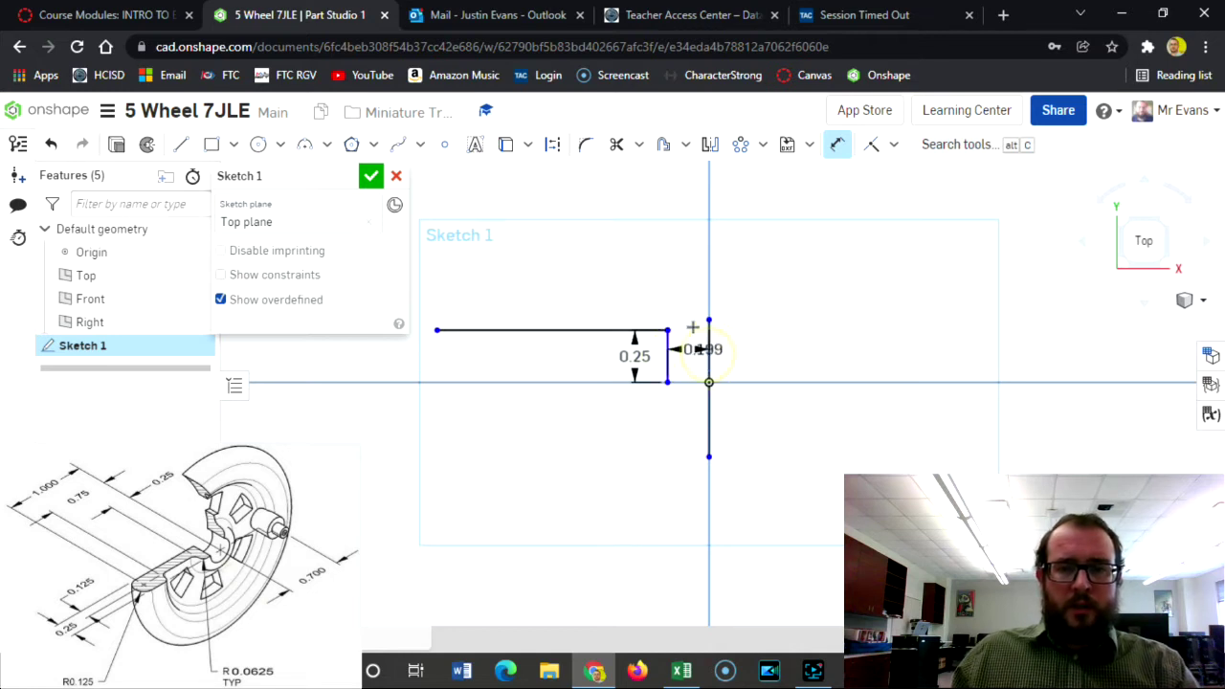
click(687, 280)
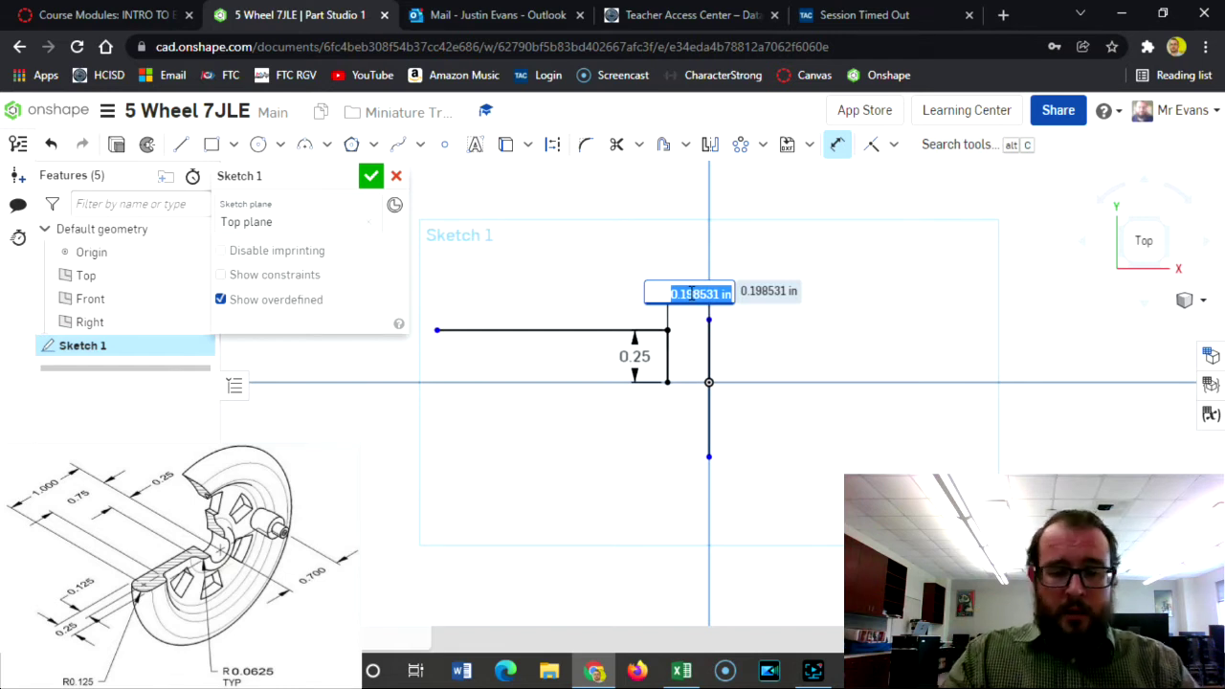
text(14)
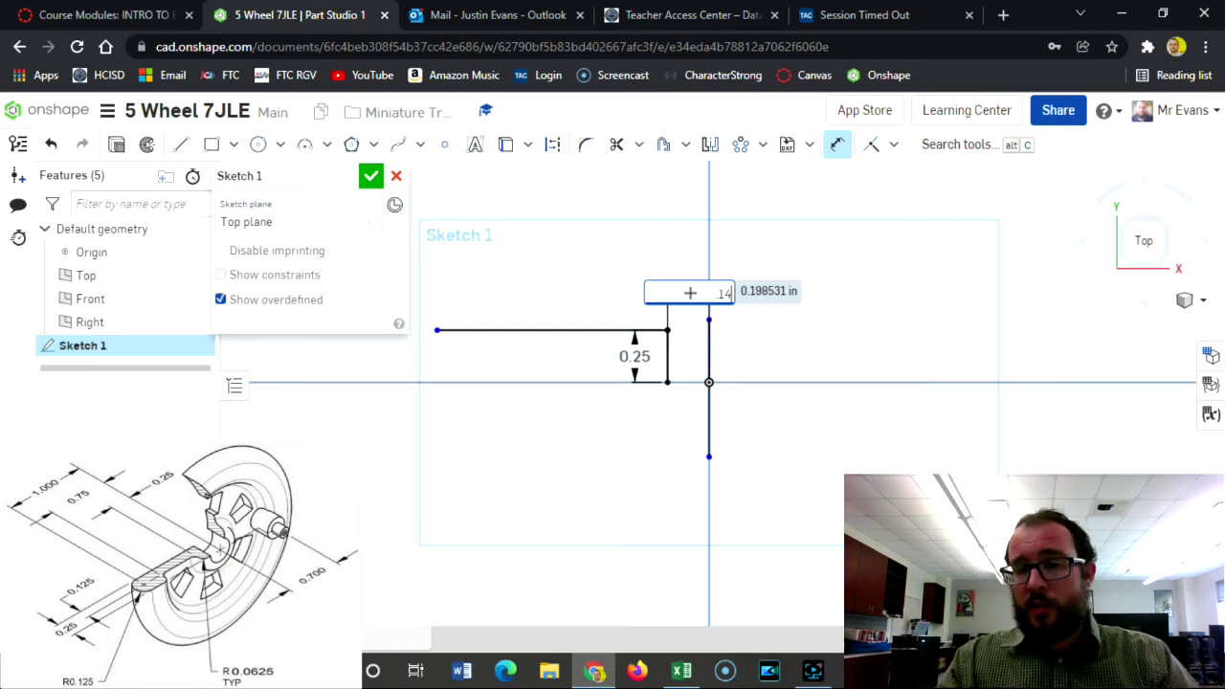
key(Return)
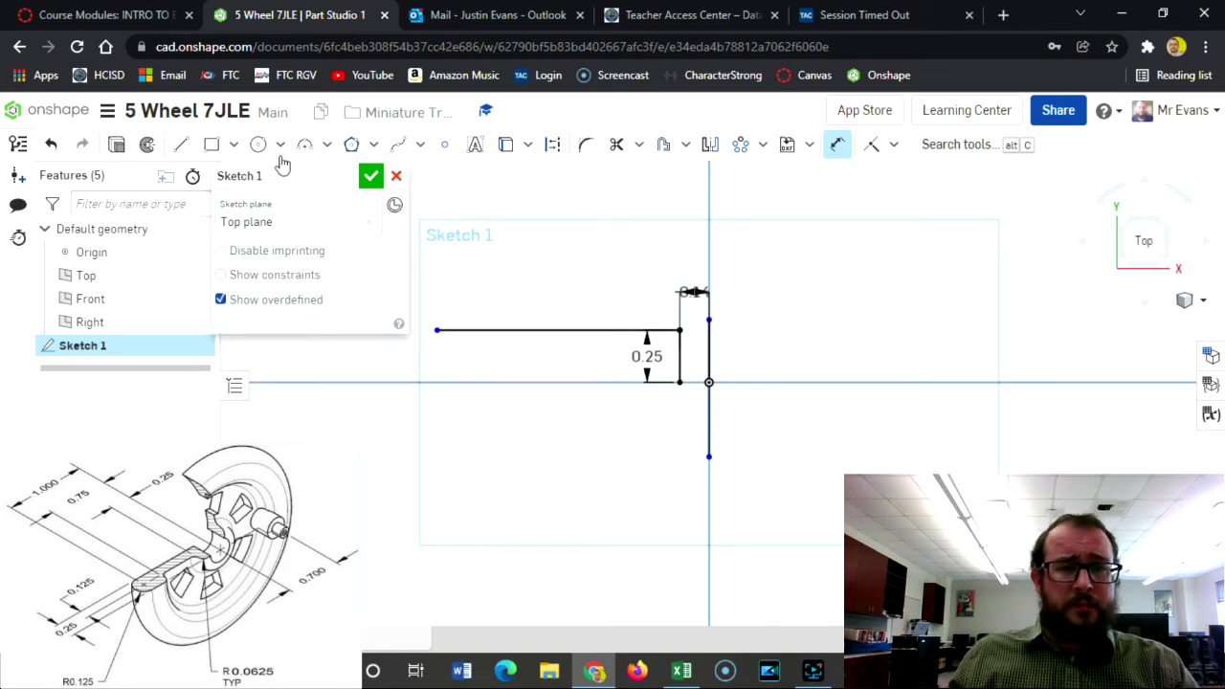
Dimension the top horizontal line's length from the centre line to 1 inch
click(836, 145)
click(709, 360)
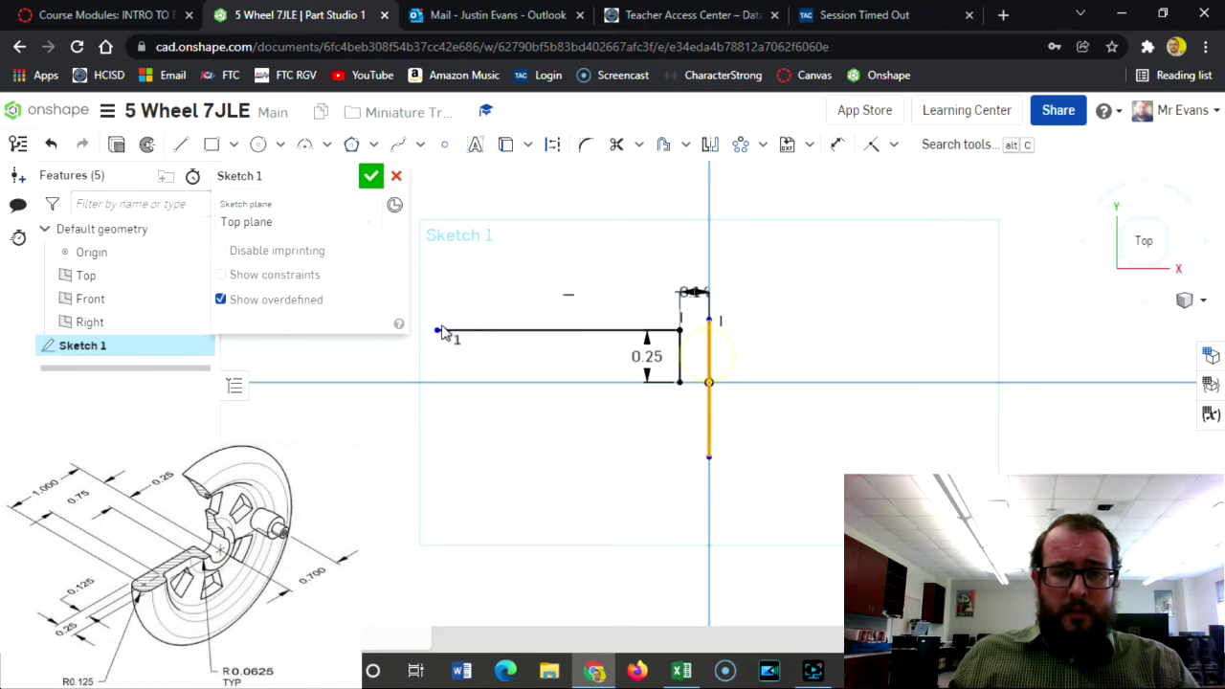
click(438, 332)
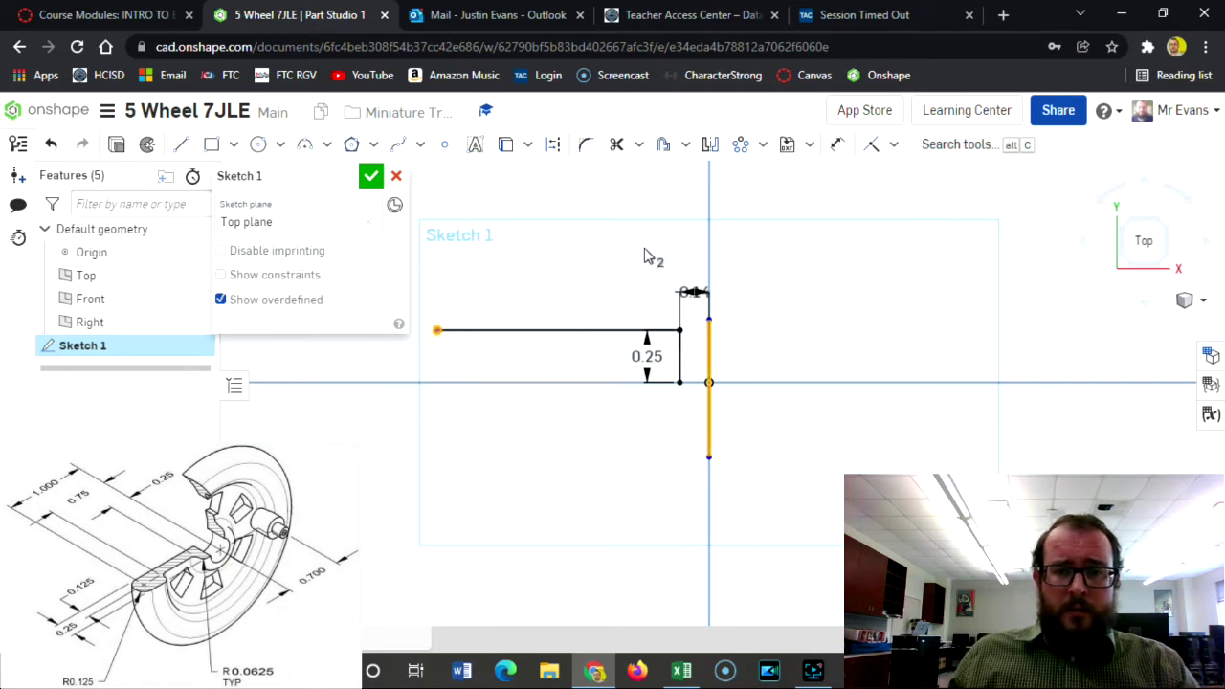
click(836, 144)
click(712, 356)
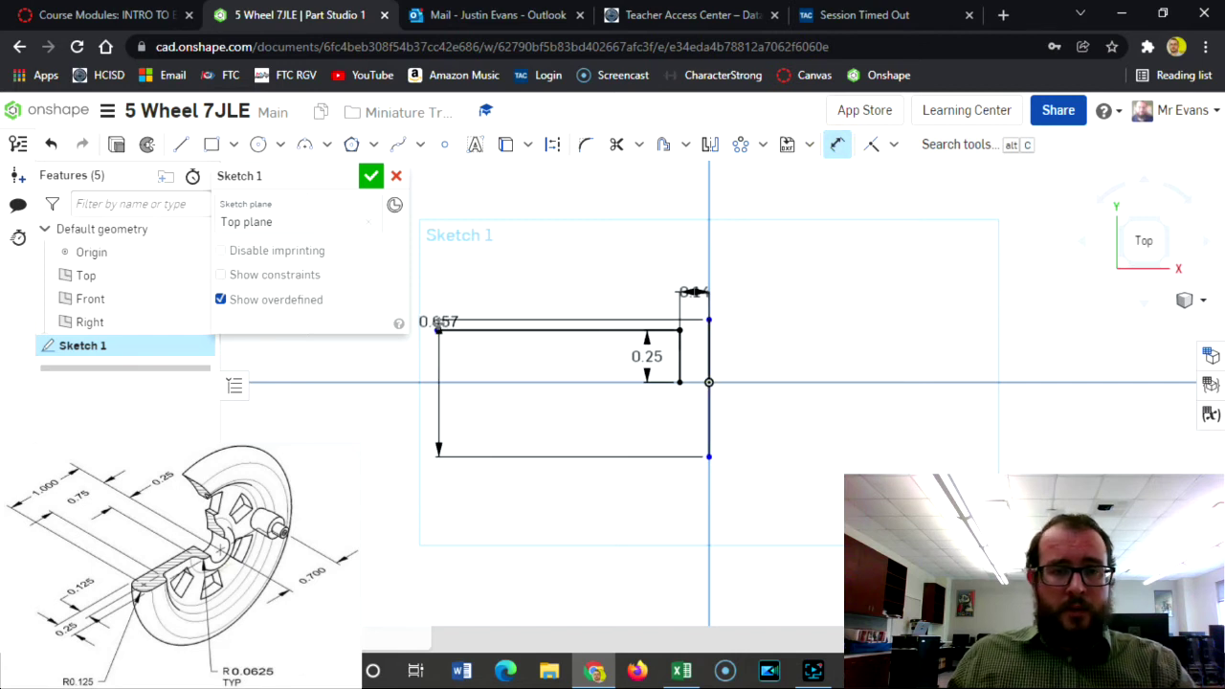
click(438, 330)
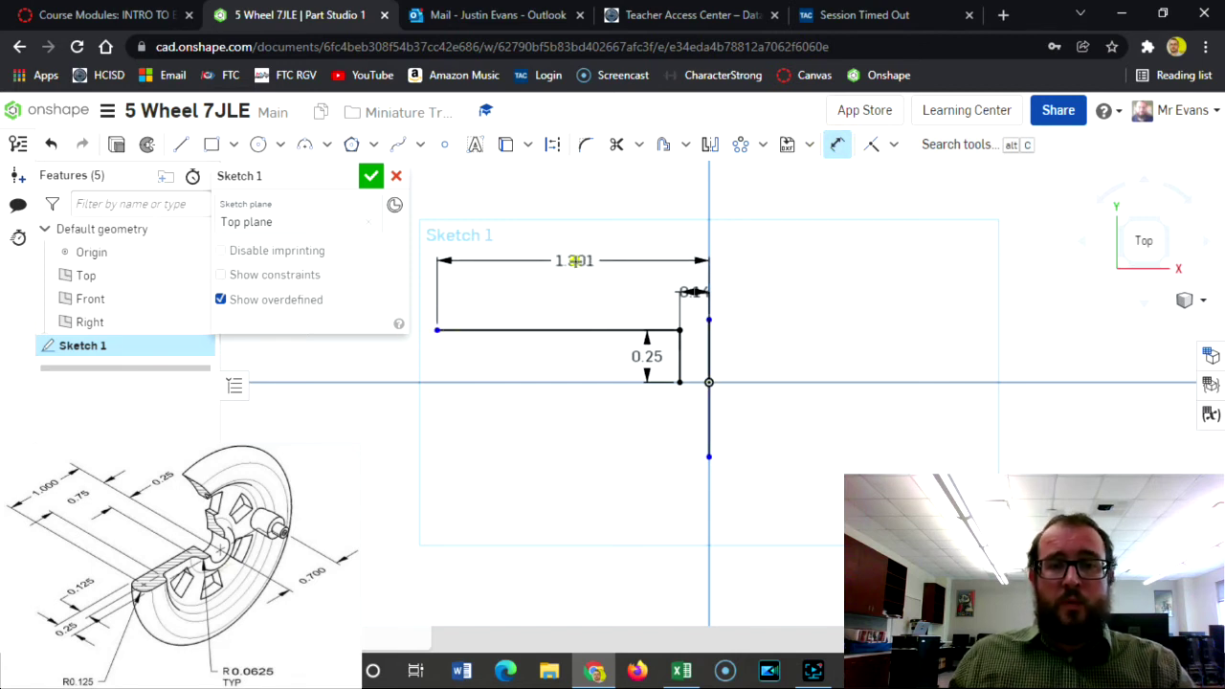
click(574, 260)
text(1)
key(Return)
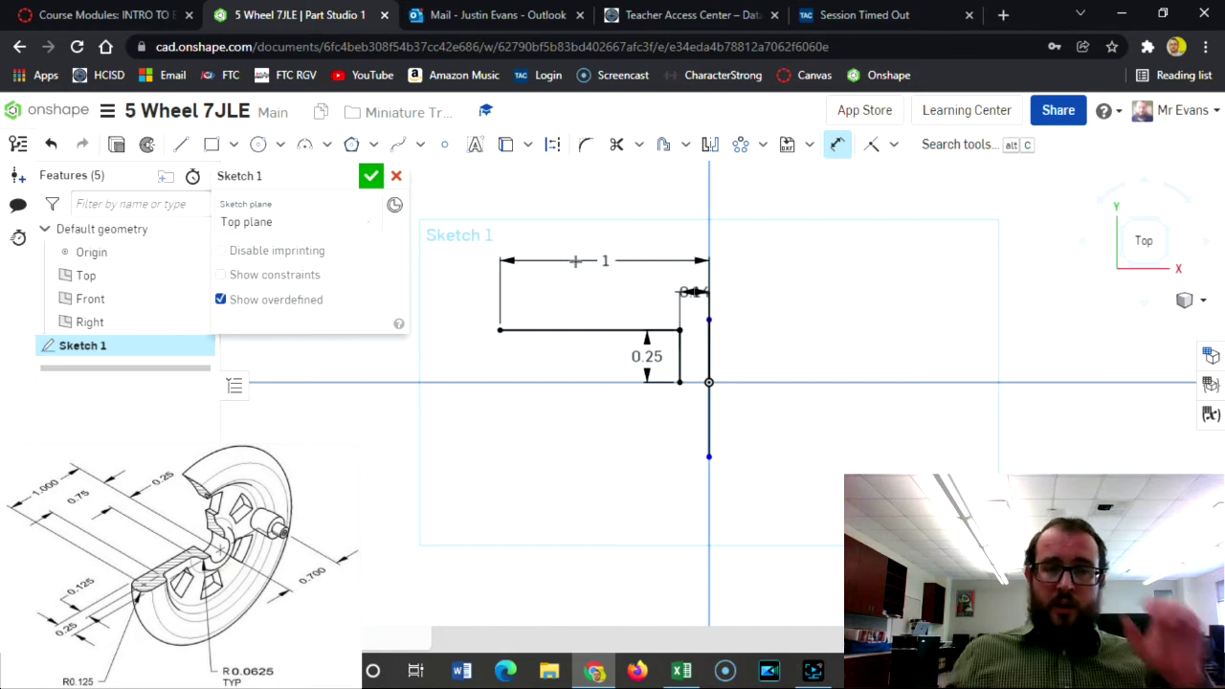
Draw a line from the top line's left end down to the centre line, plus a short bottom segment
click(305, 149)
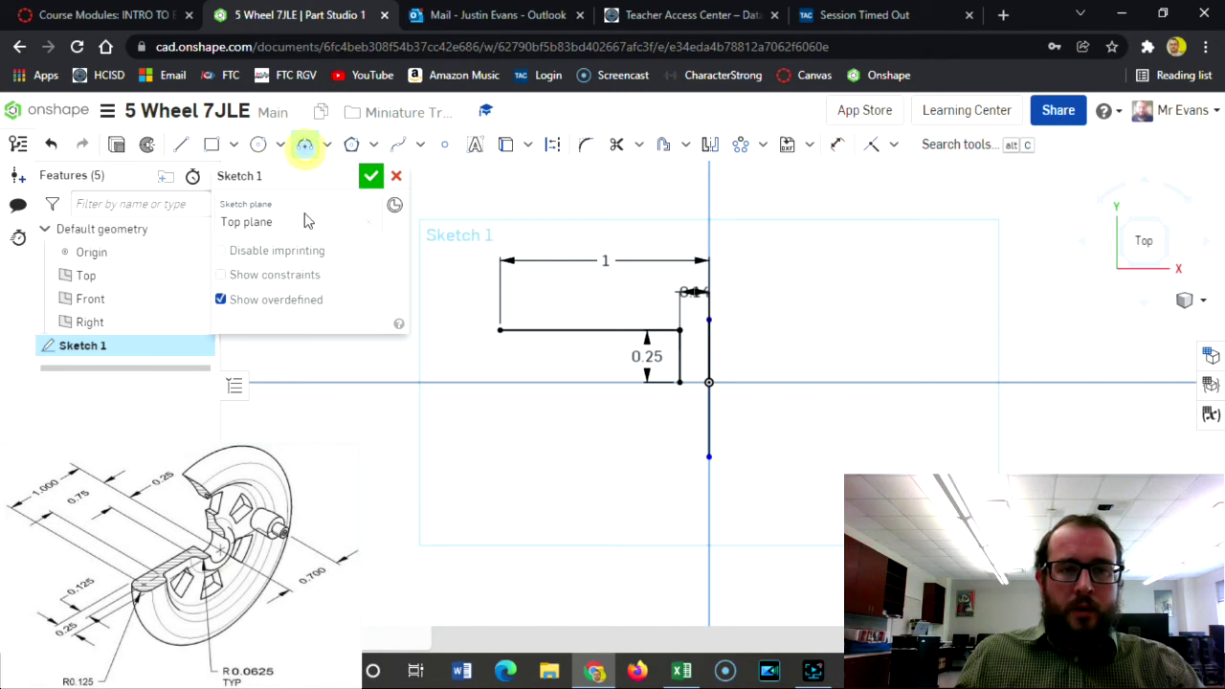
click(499, 331)
click(454, 368)
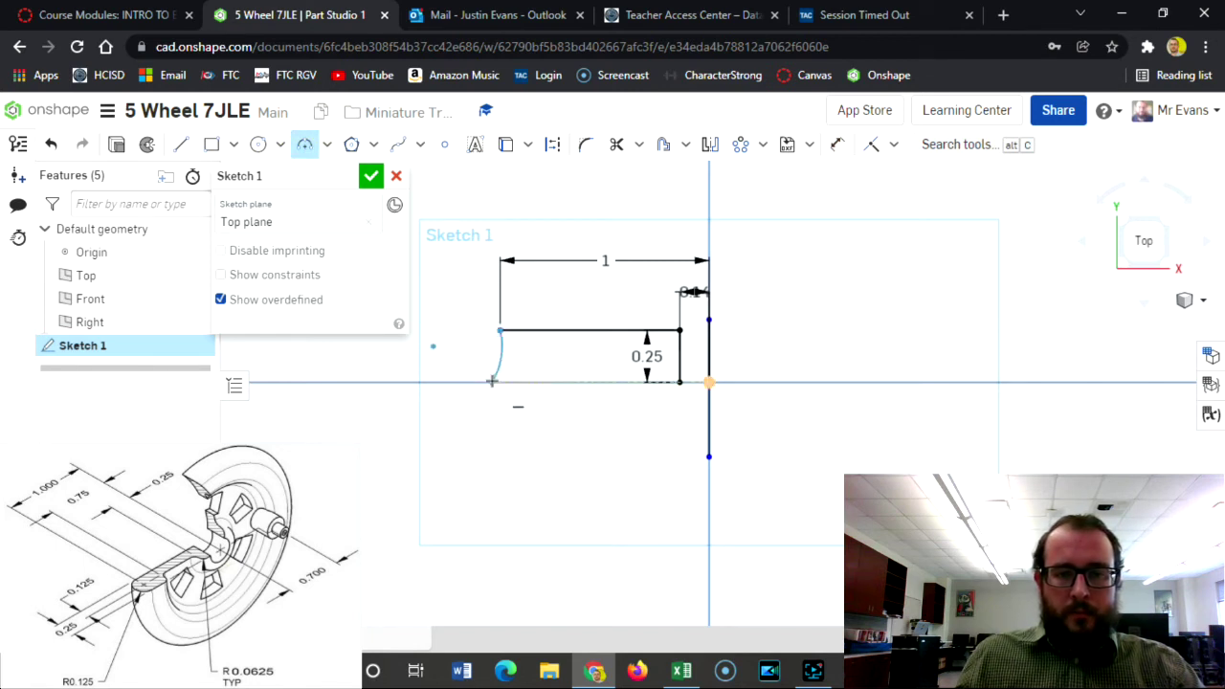
key(Escape)
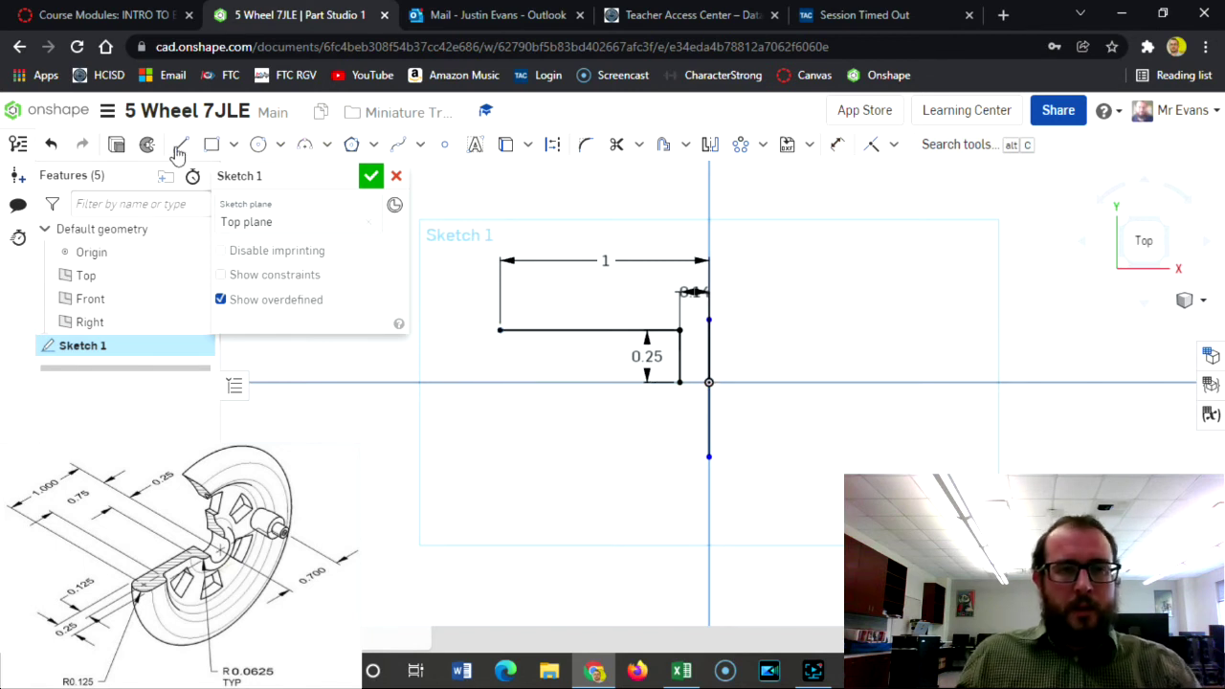
click(182, 146)
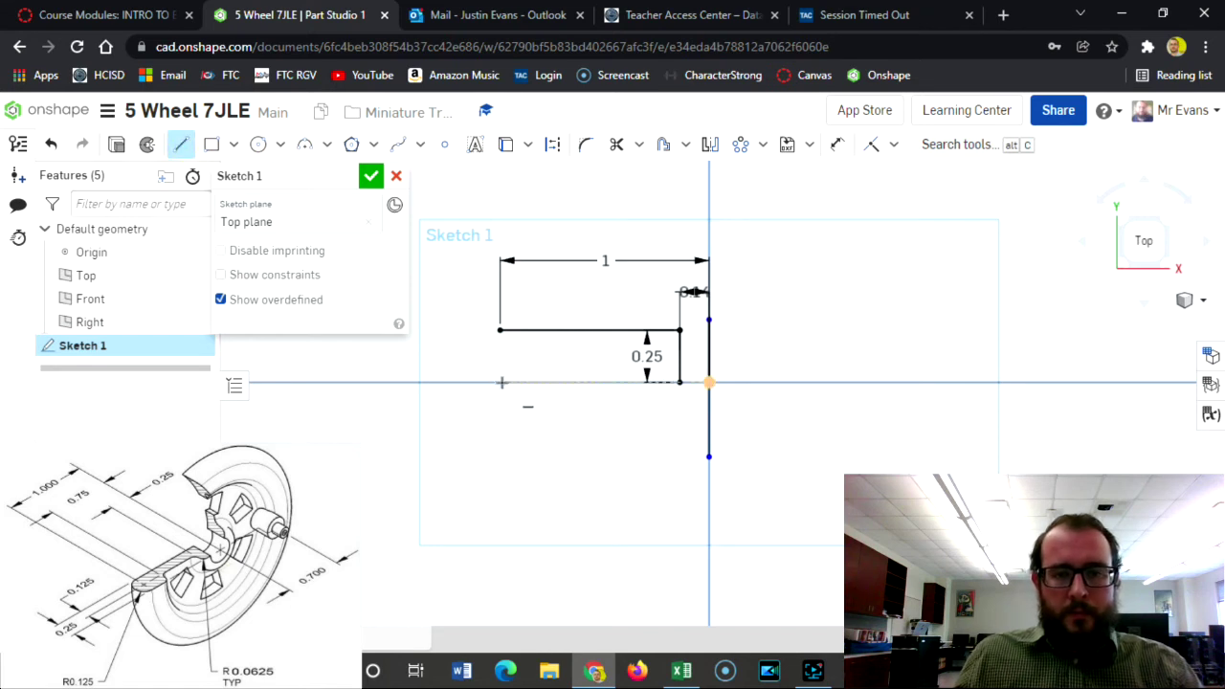
click(500, 331)
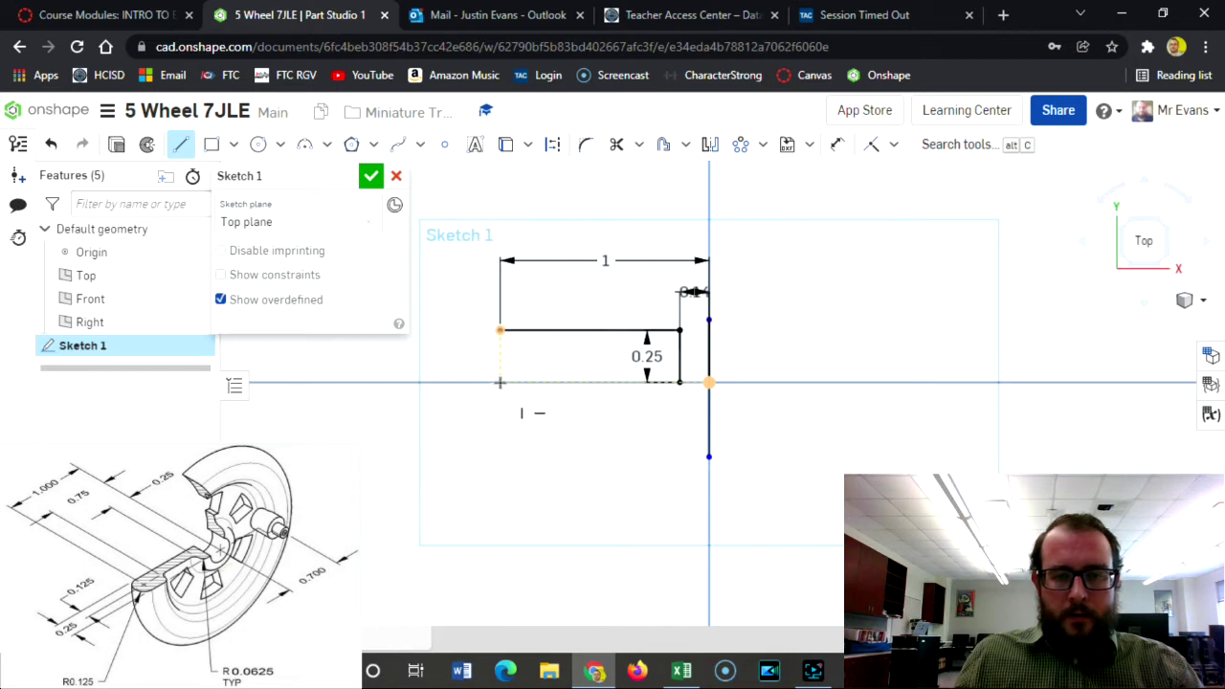
click(499, 382)
click(551, 382)
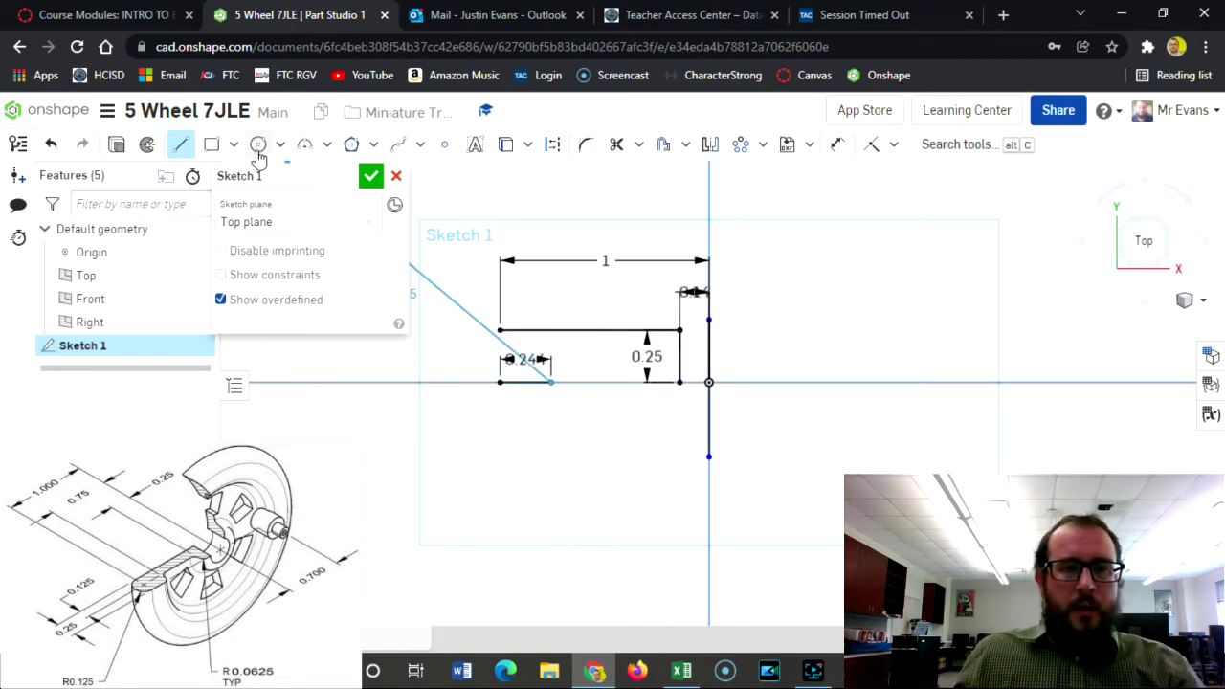
Round the profile's left end with a three-point arc and delete the unwanted 0.24 dimension
click(304, 143)
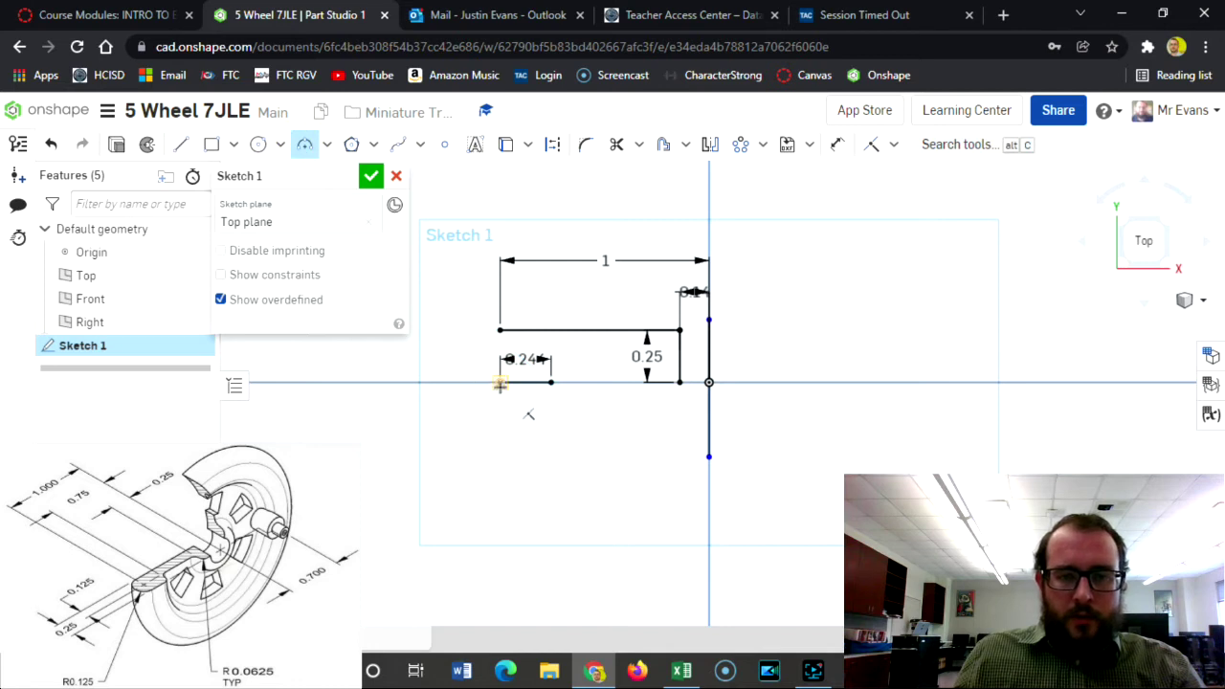
click(497, 383)
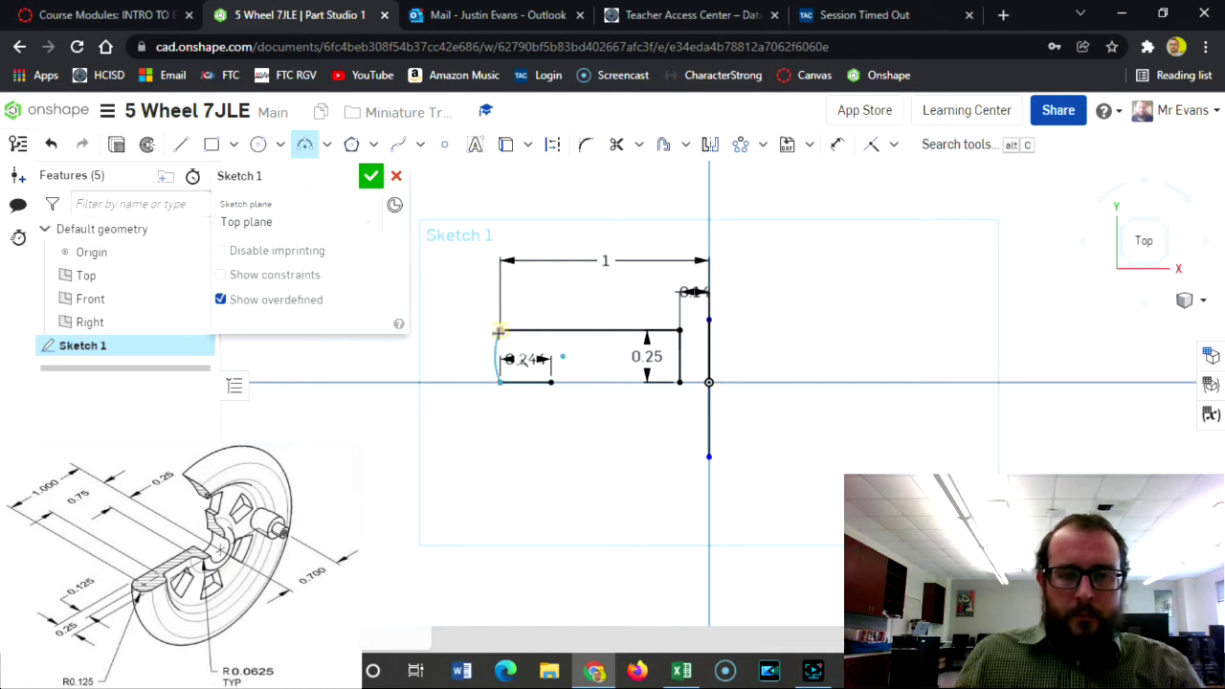
click(498, 330)
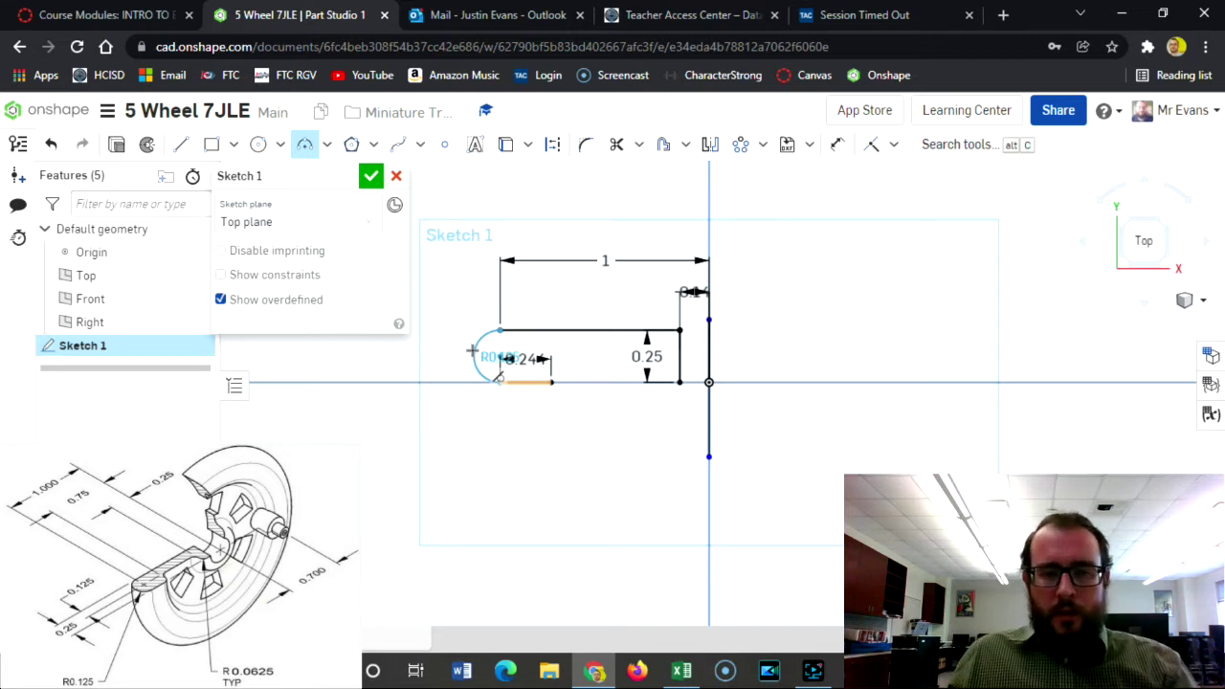
click(472, 350)
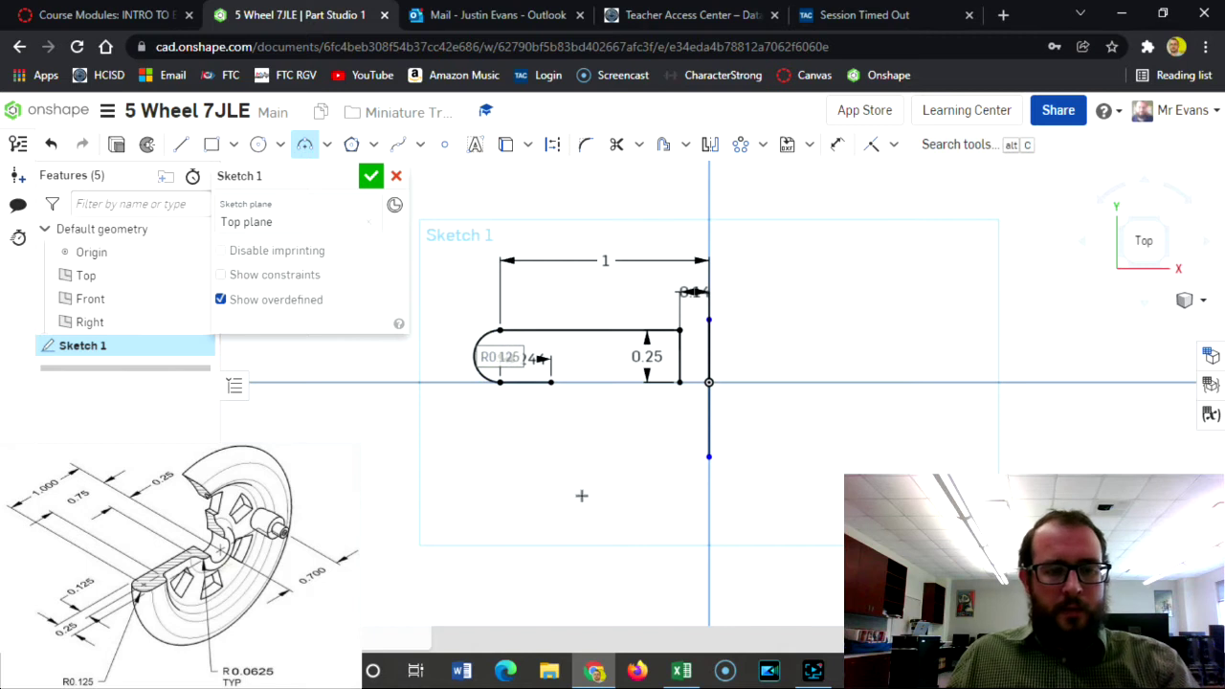
key(Escape)
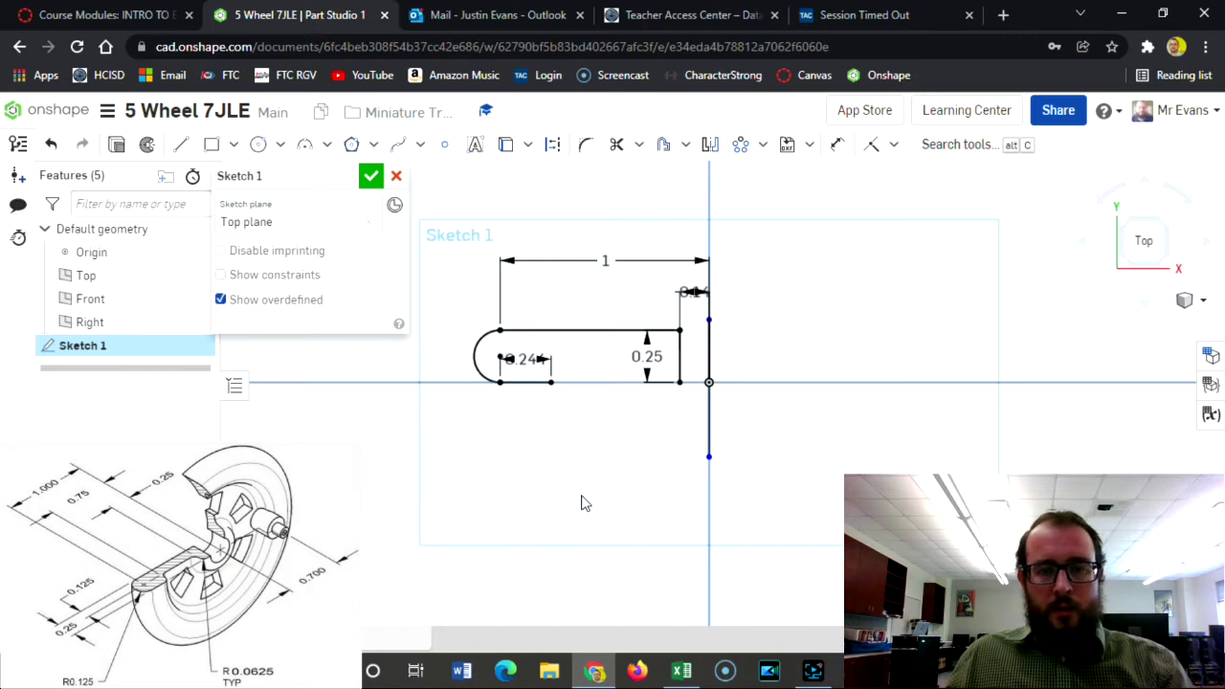
click(530, 362)
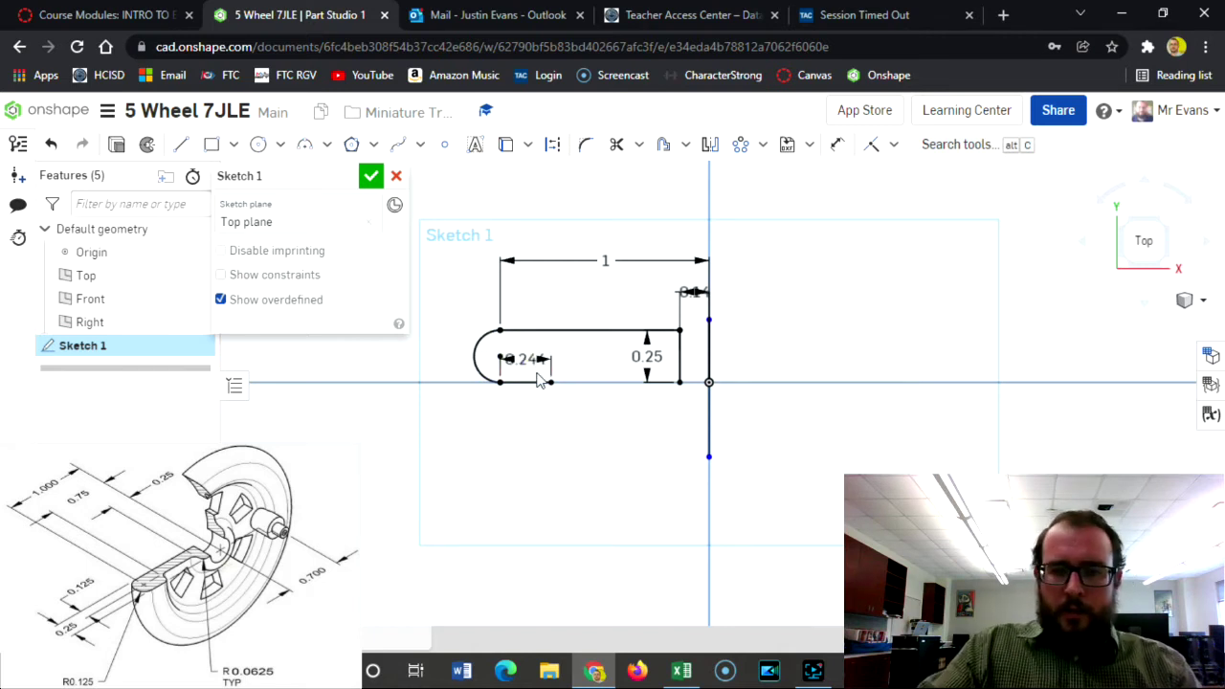
key(Delete)
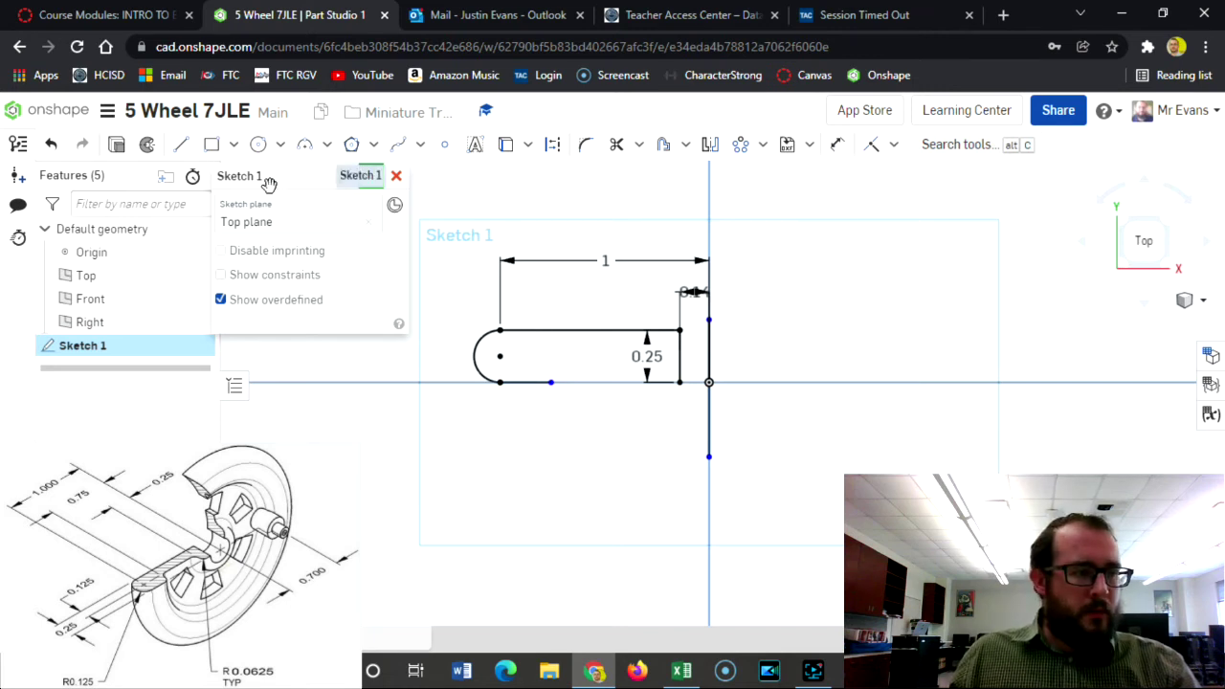
Draw a rectangular notch with a 0.343 top edge in the bottom edge and close the profile
click(181, 143)
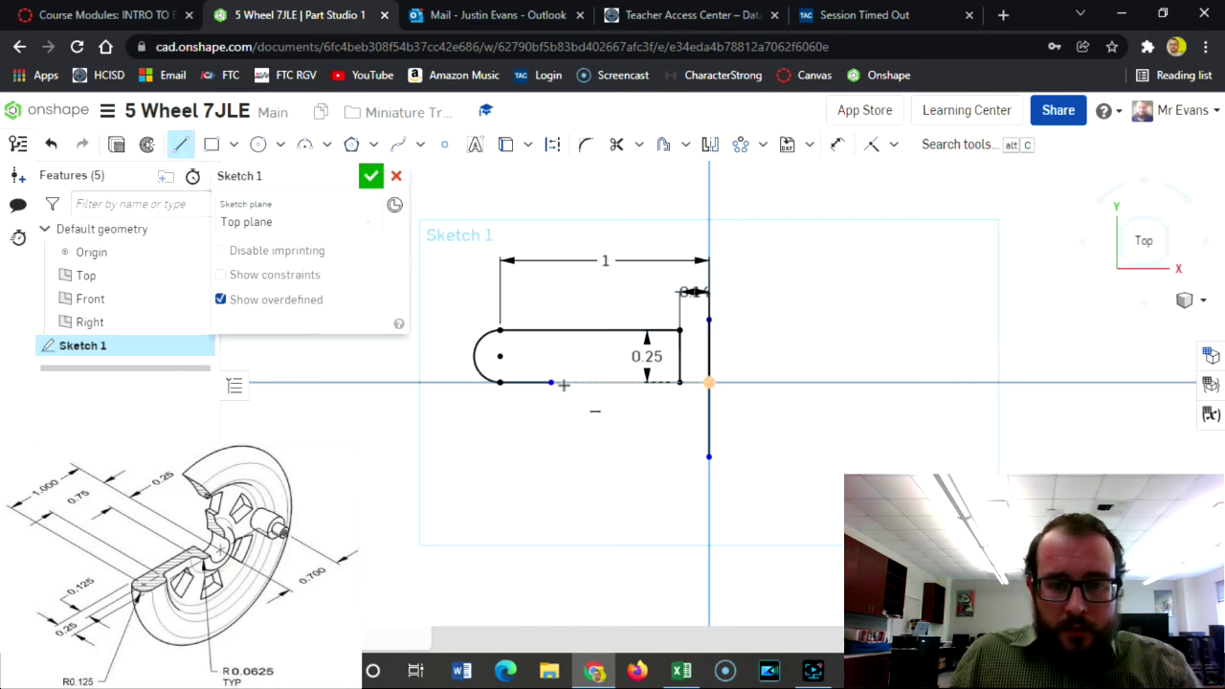
click(549, 381)
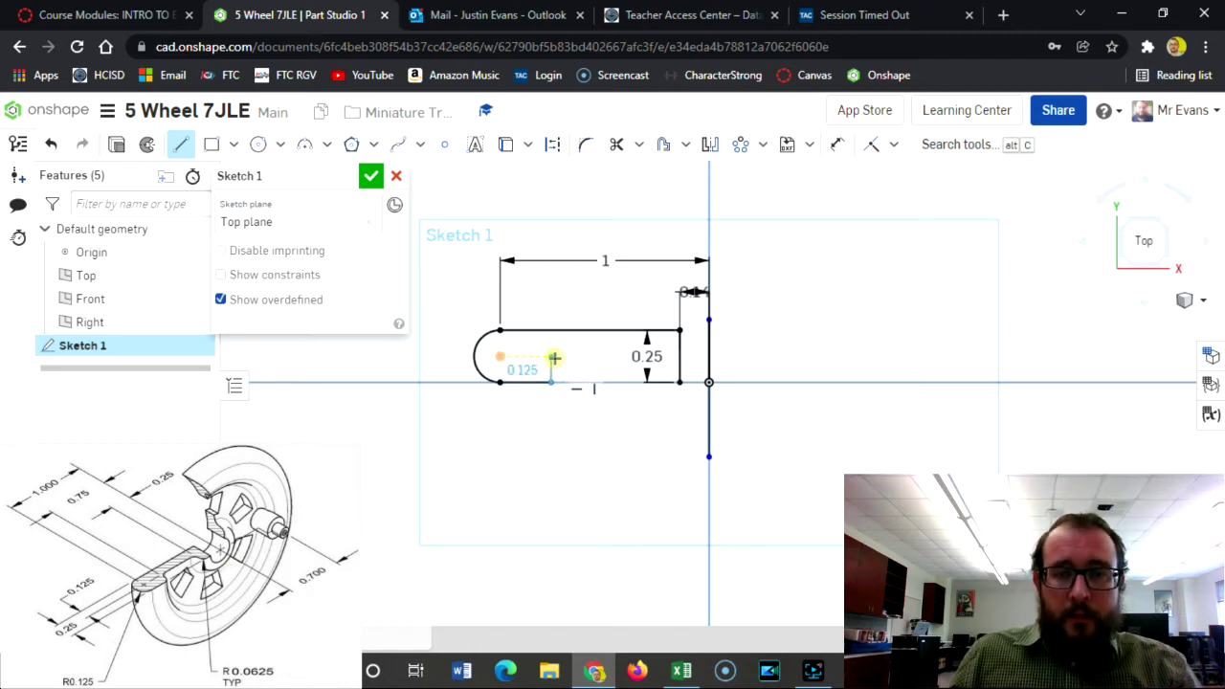
click(551, 357)
click(623, 357)
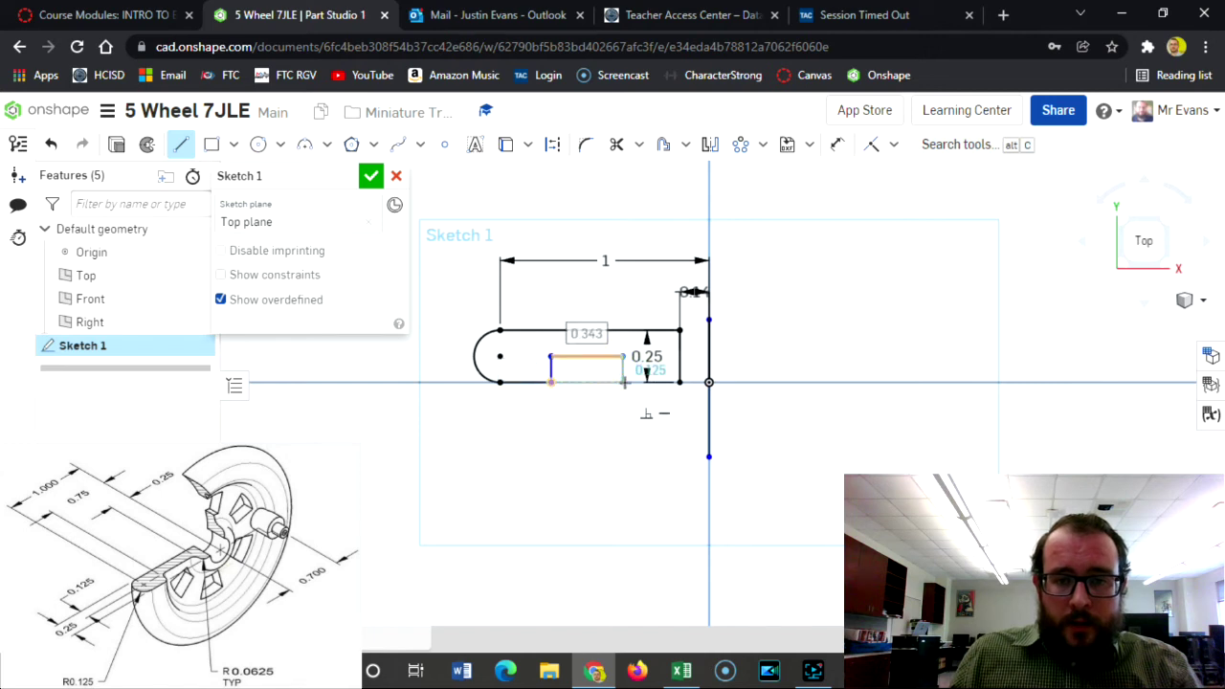
click(623, 382)
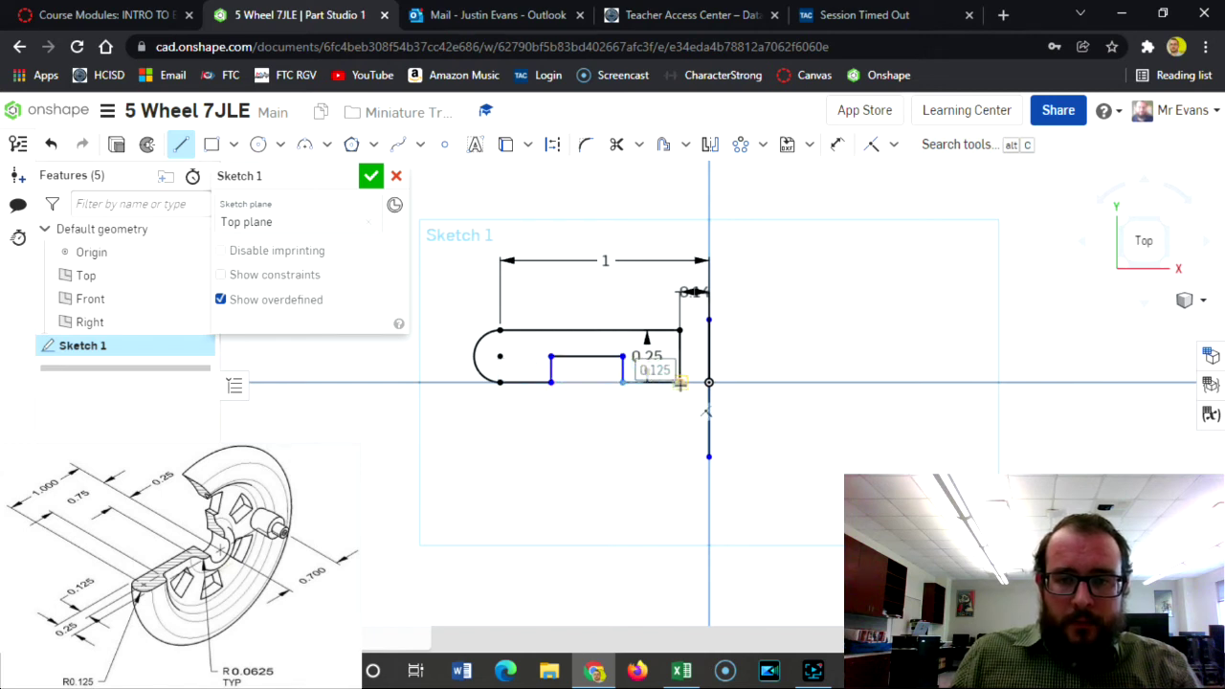
click(679, 382)
Dimension the notch's right edge 0.25 from the centre line, moving the 0.25 height dimension aside
key(Escape)
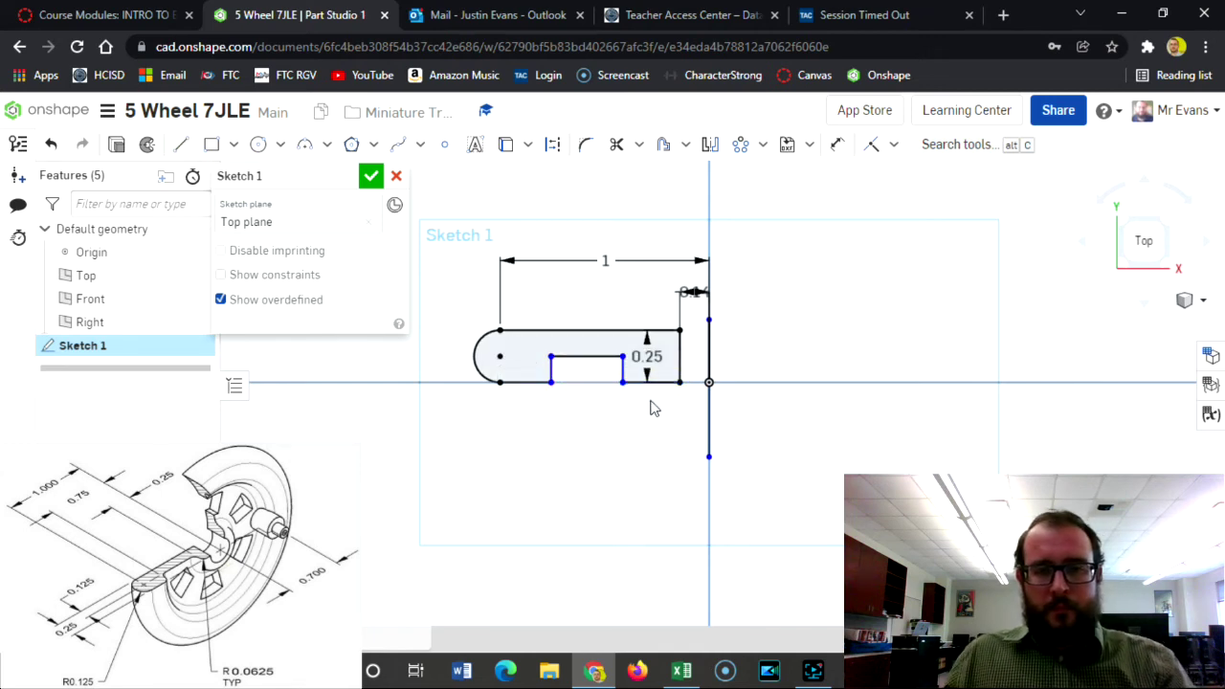
drag(646, 357, 750, 359)
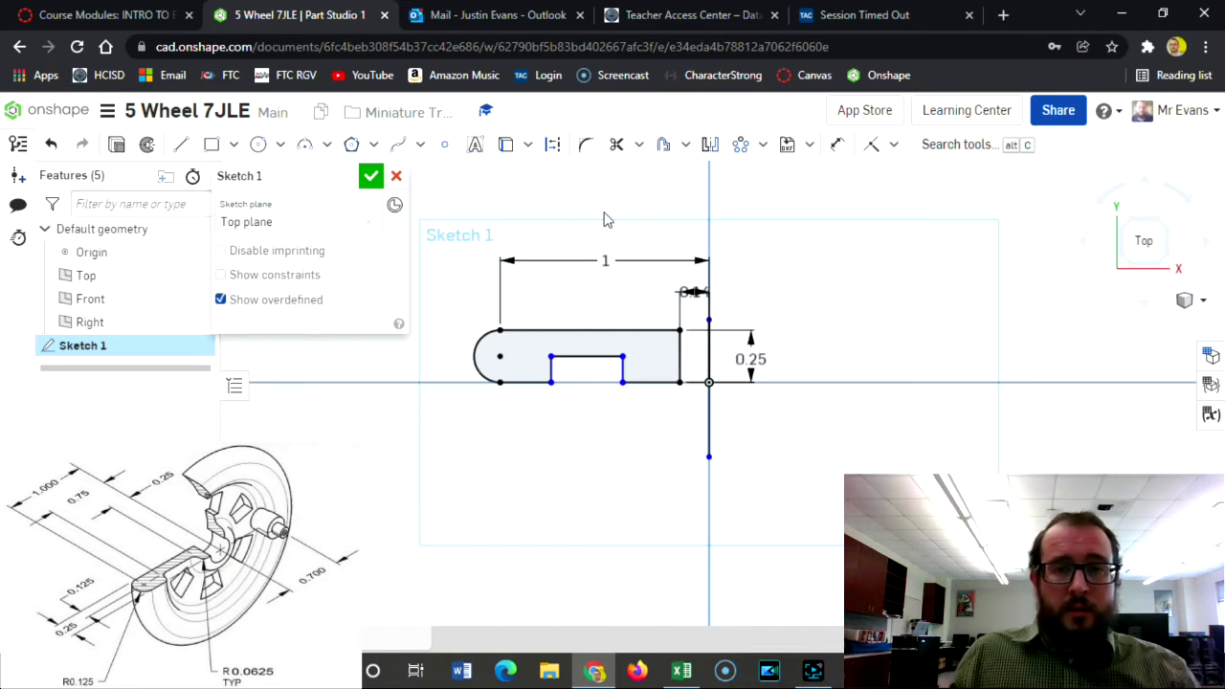
click(836, 144)
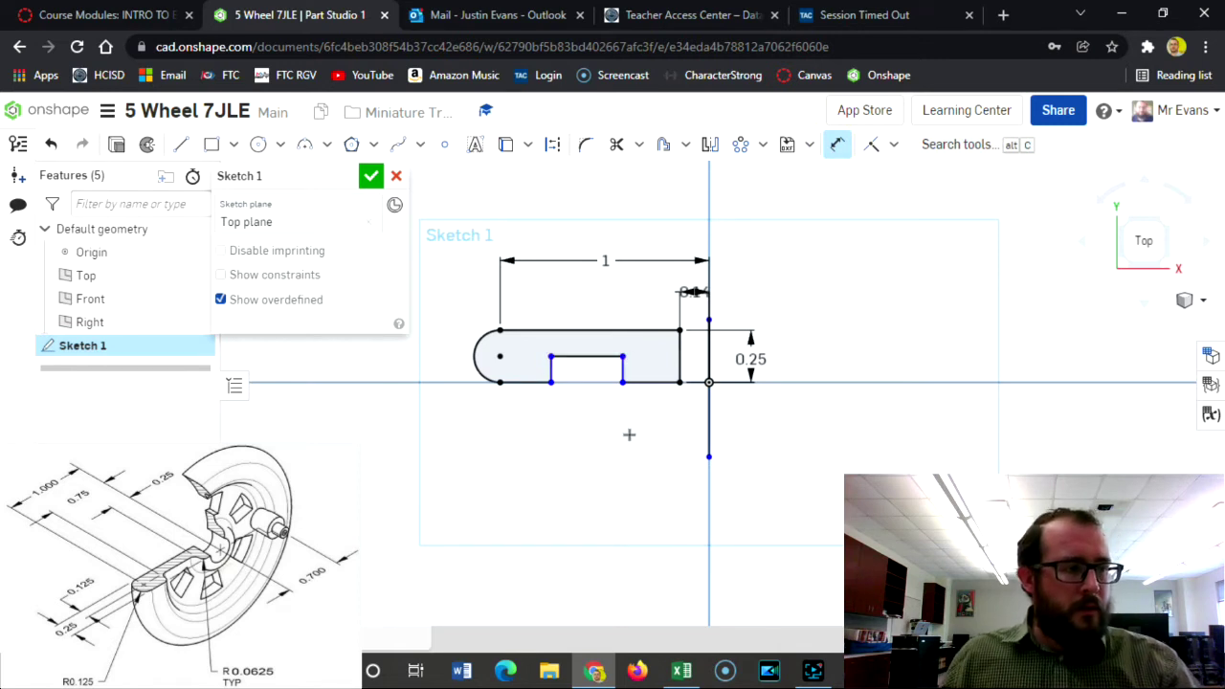
click(710, 350)
click(623, 365)
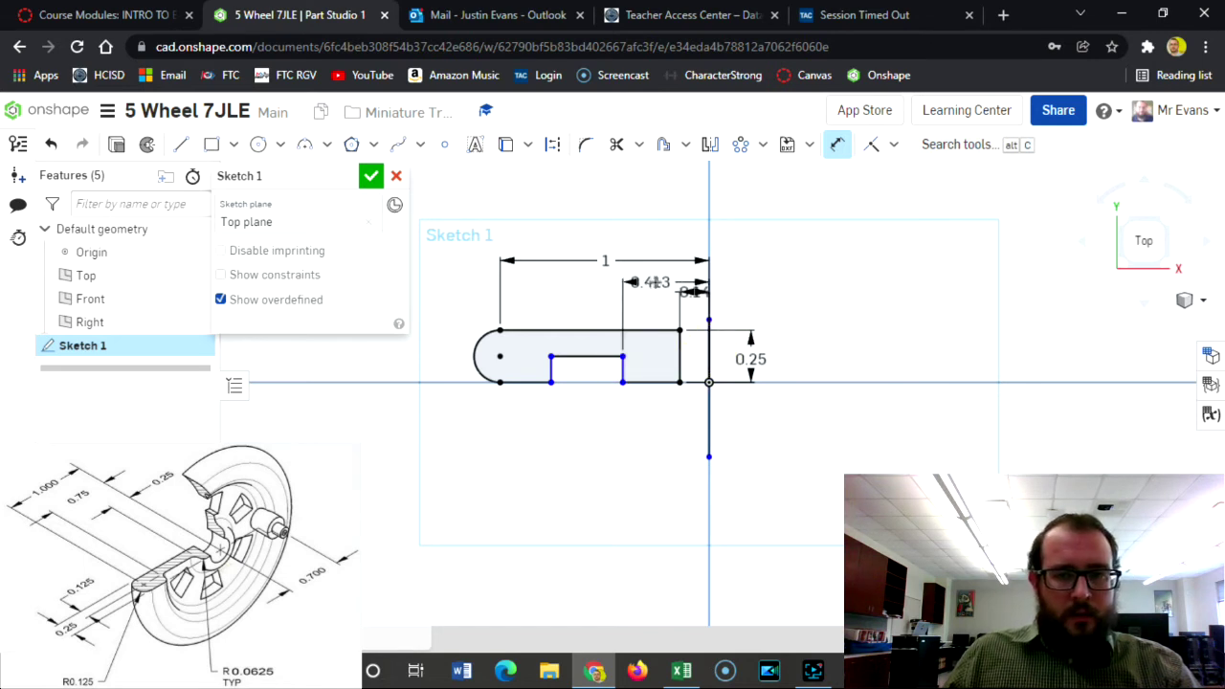
click(659, 282)
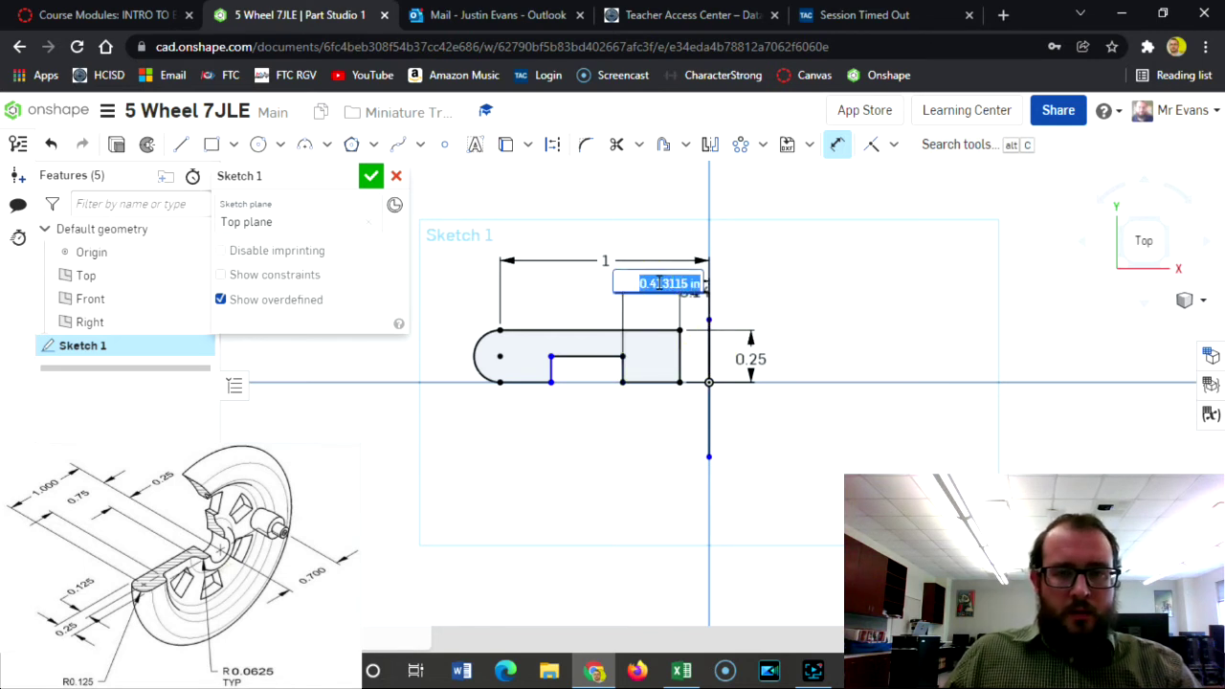
key(BackSpace)
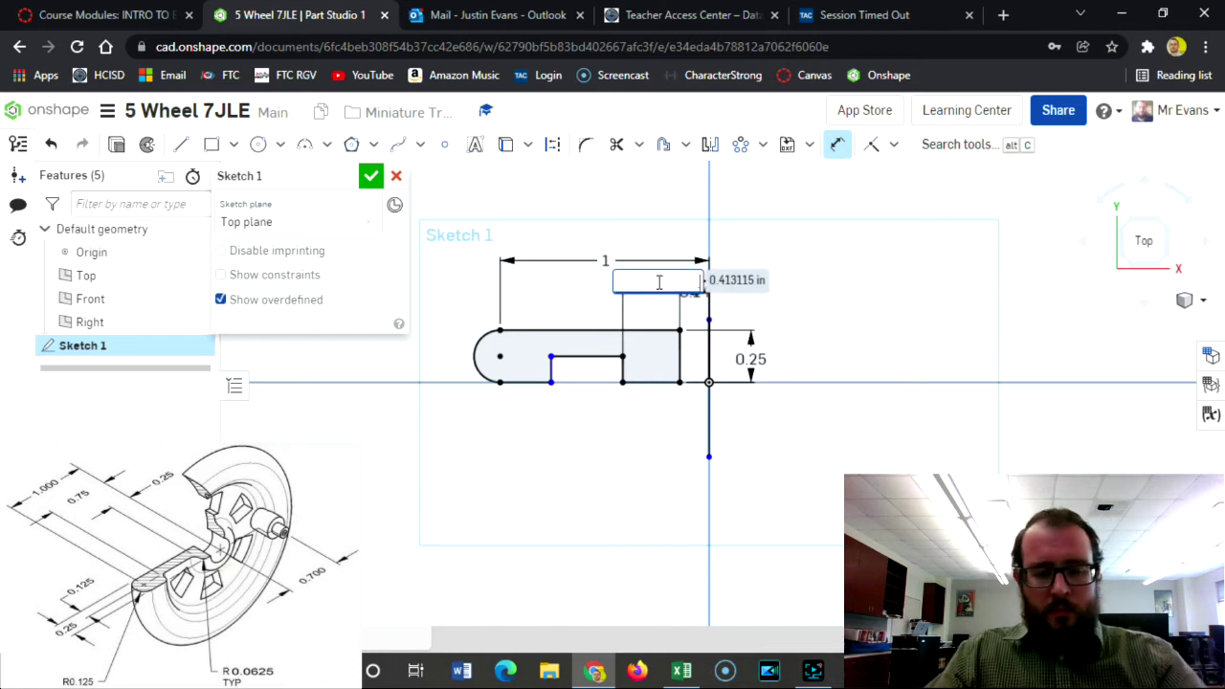
text(0.25)
key(Return)
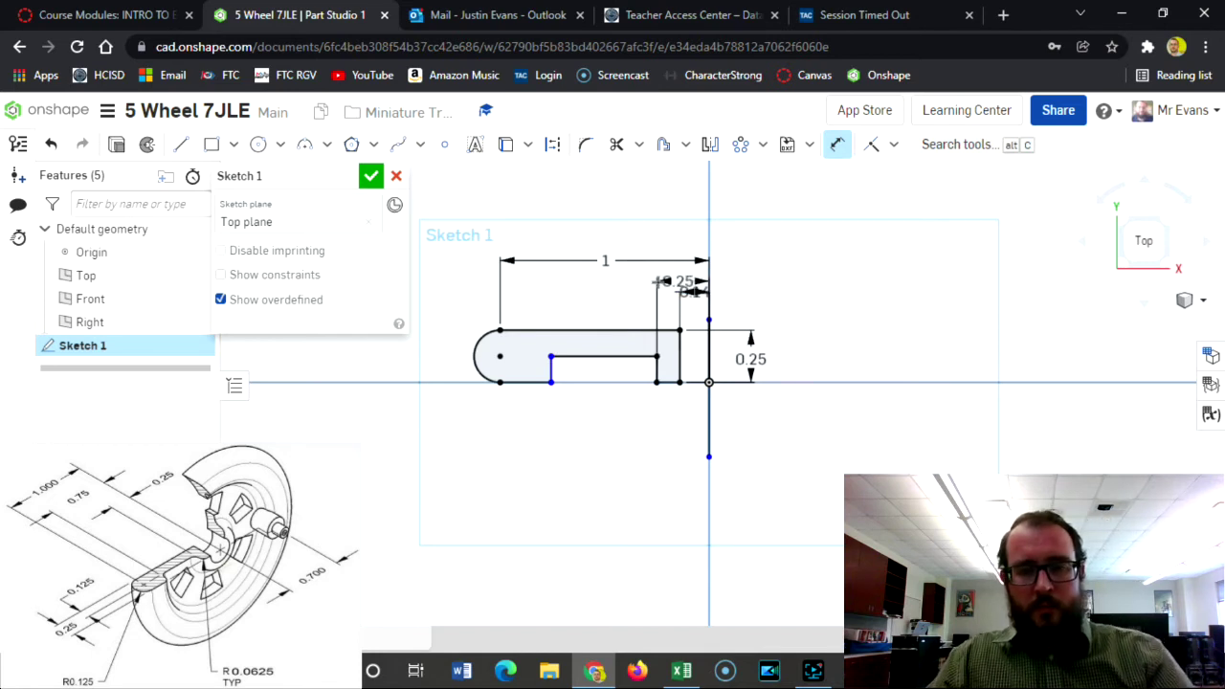
Set the notch's left edge to 0.75 from the centre line and stack the dimensions above the profile
click(709, 338)
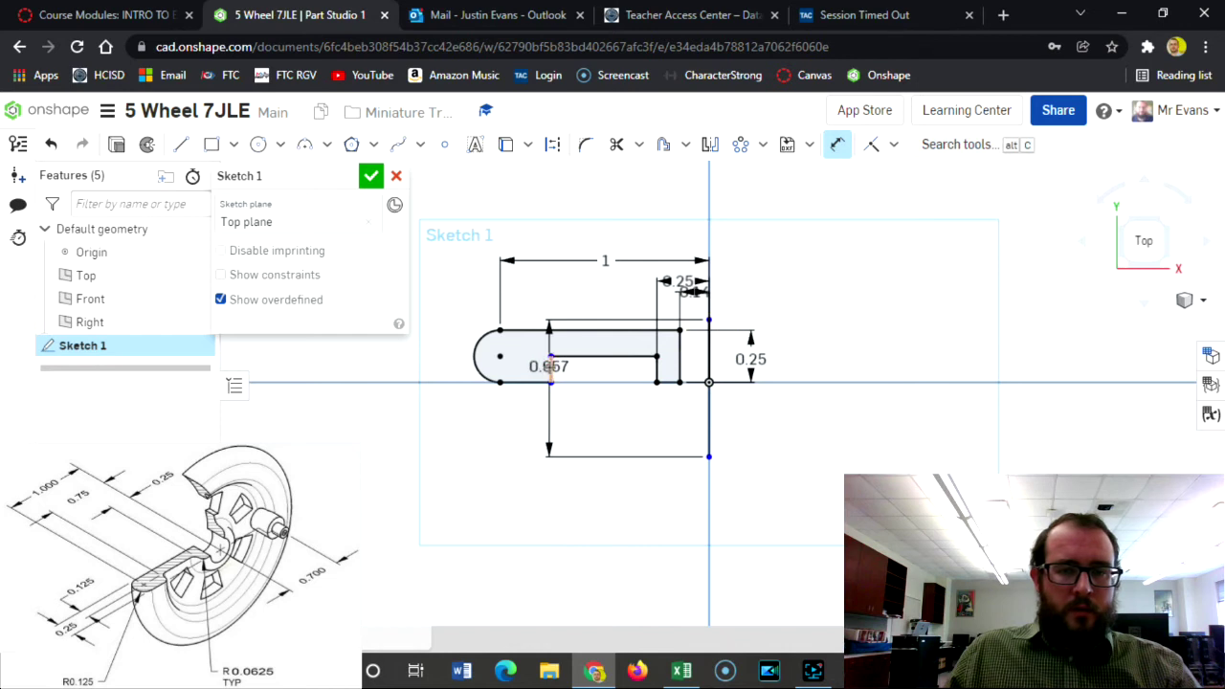
click(550, 357)
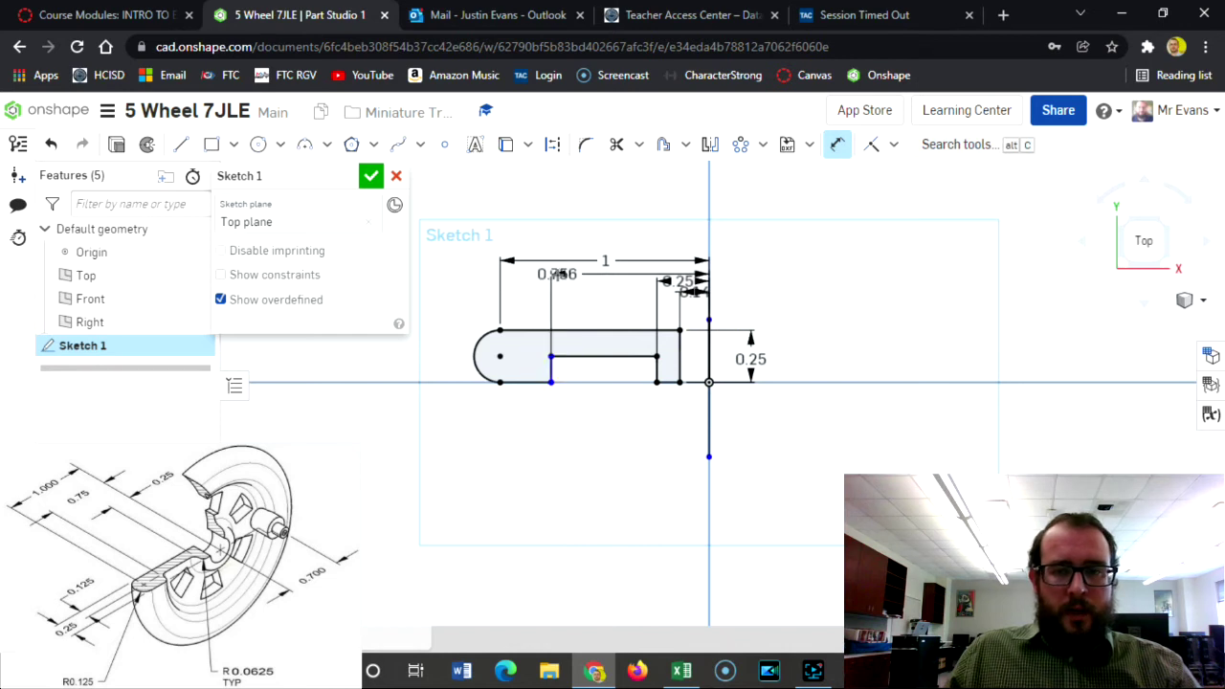
double_click(557, 274)
key(BackSpace)
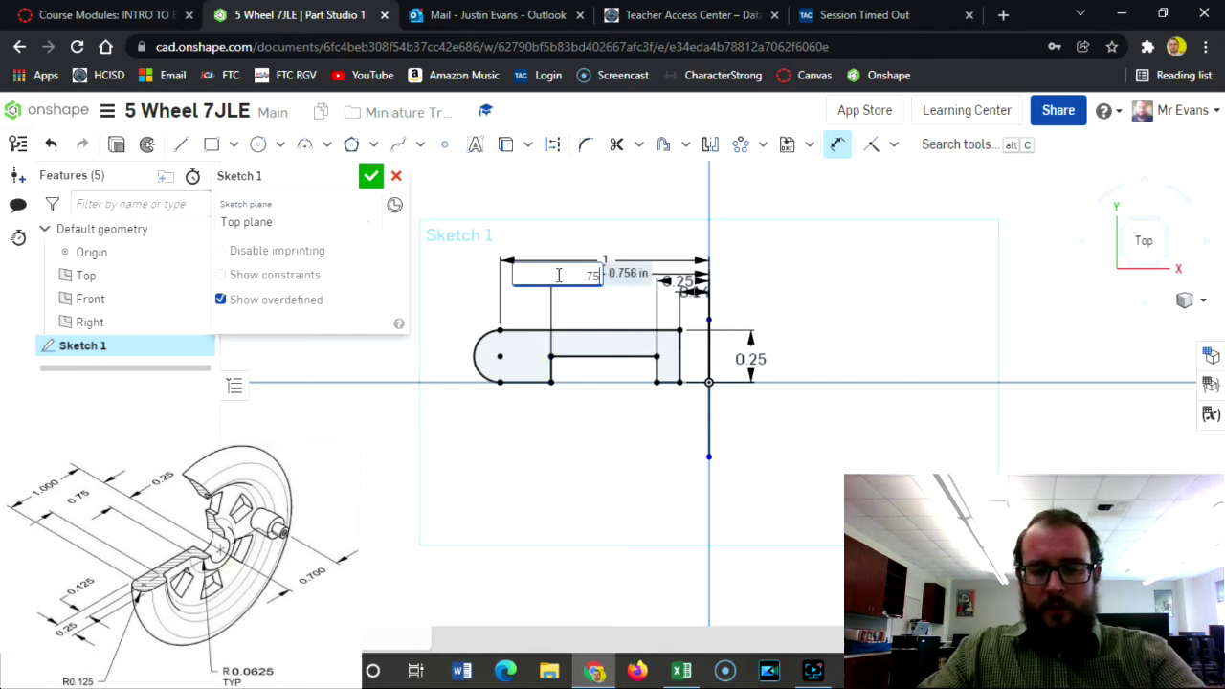
key(Return)
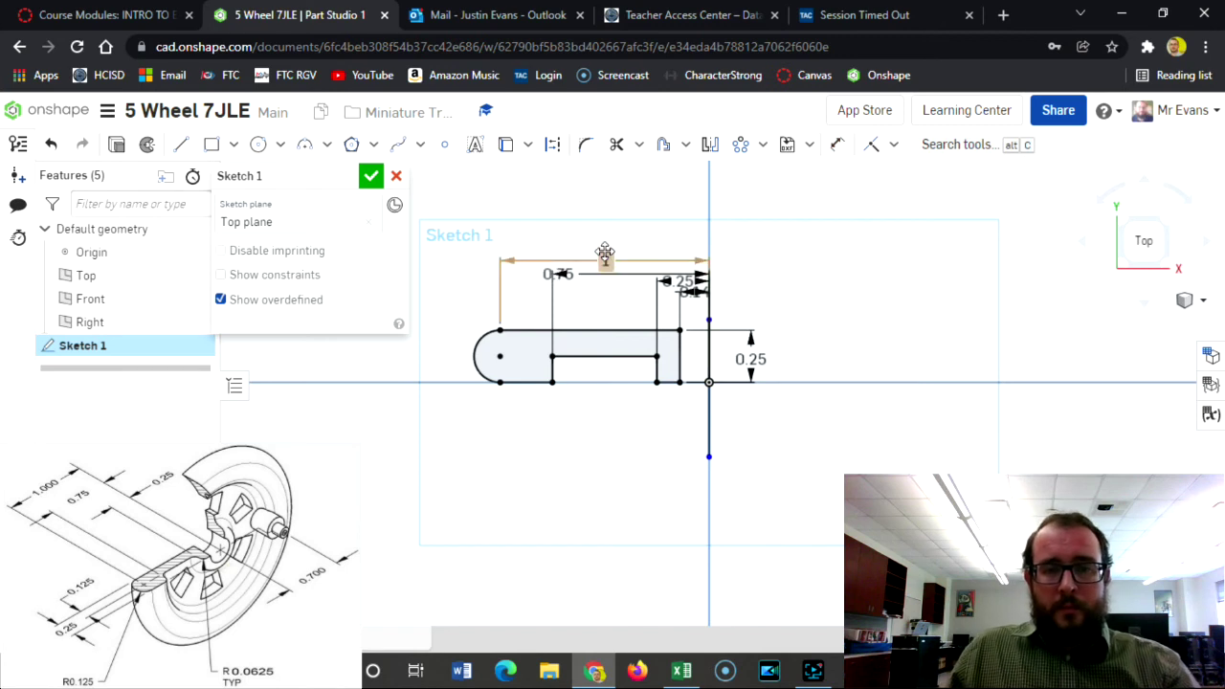
drag(604, 256, 603, 206)
drag(569, 269, 618, 235)
drag(680, 276, 727, 281)
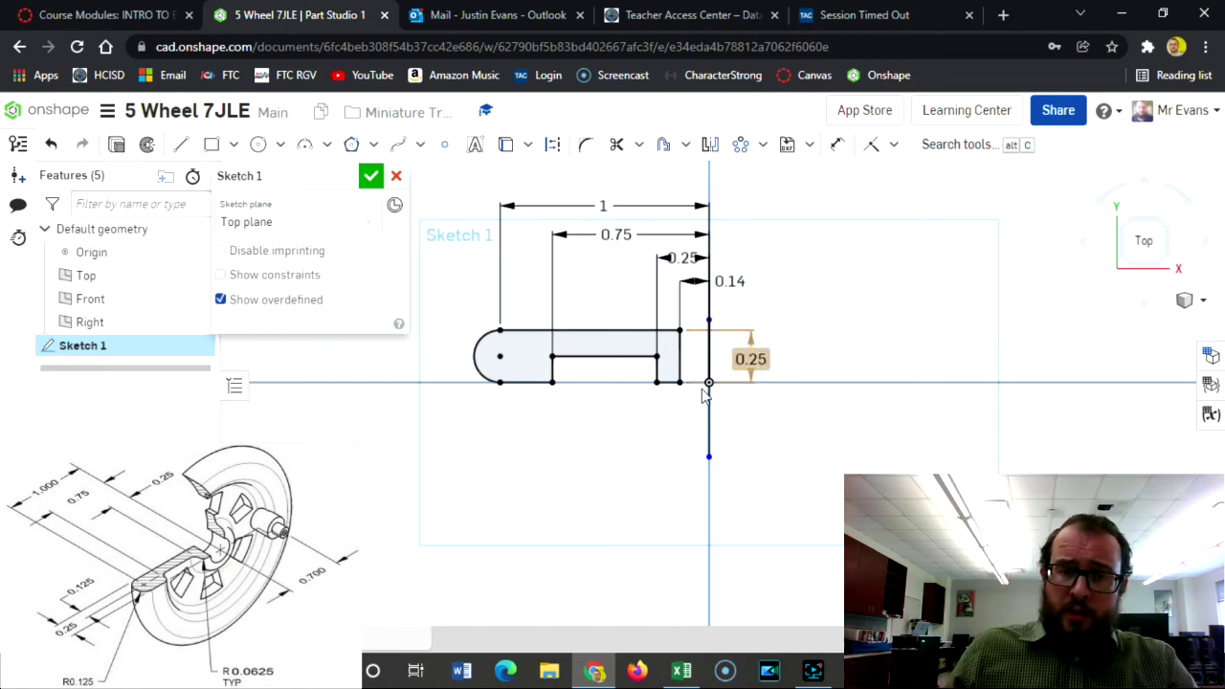
scroll(646, 386, up, 3)
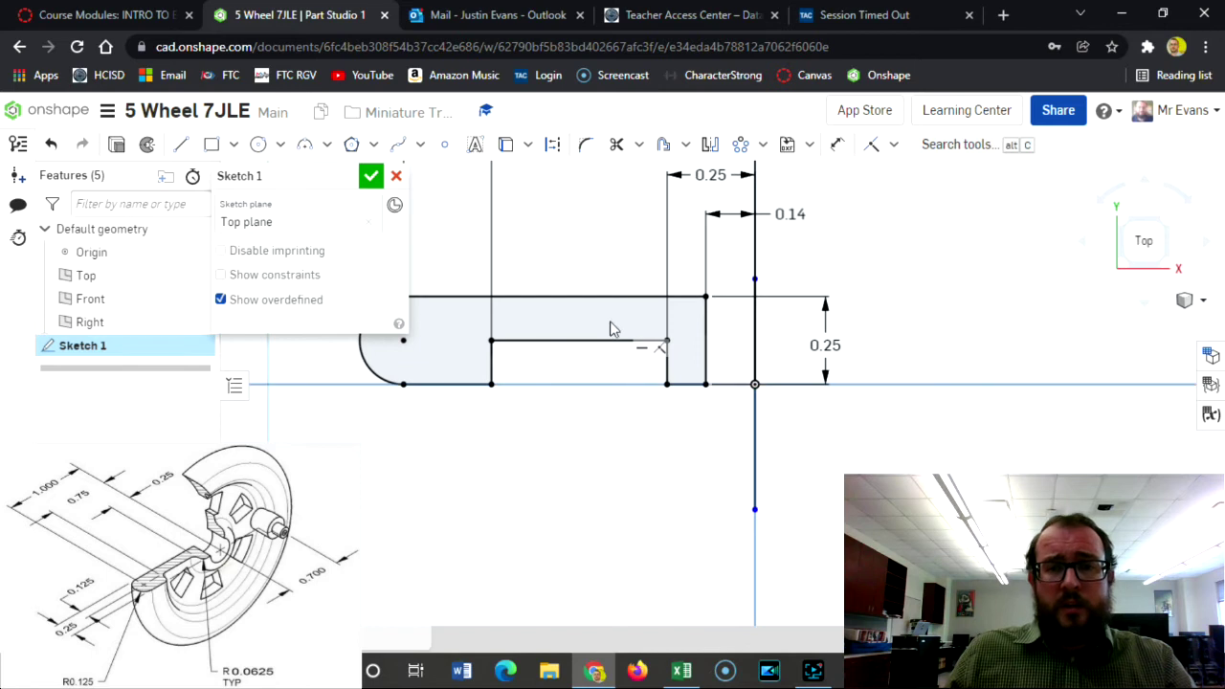
Fillet the notch's upper-left and lower-left corners with 0.0625 in radius
click(587, 147)
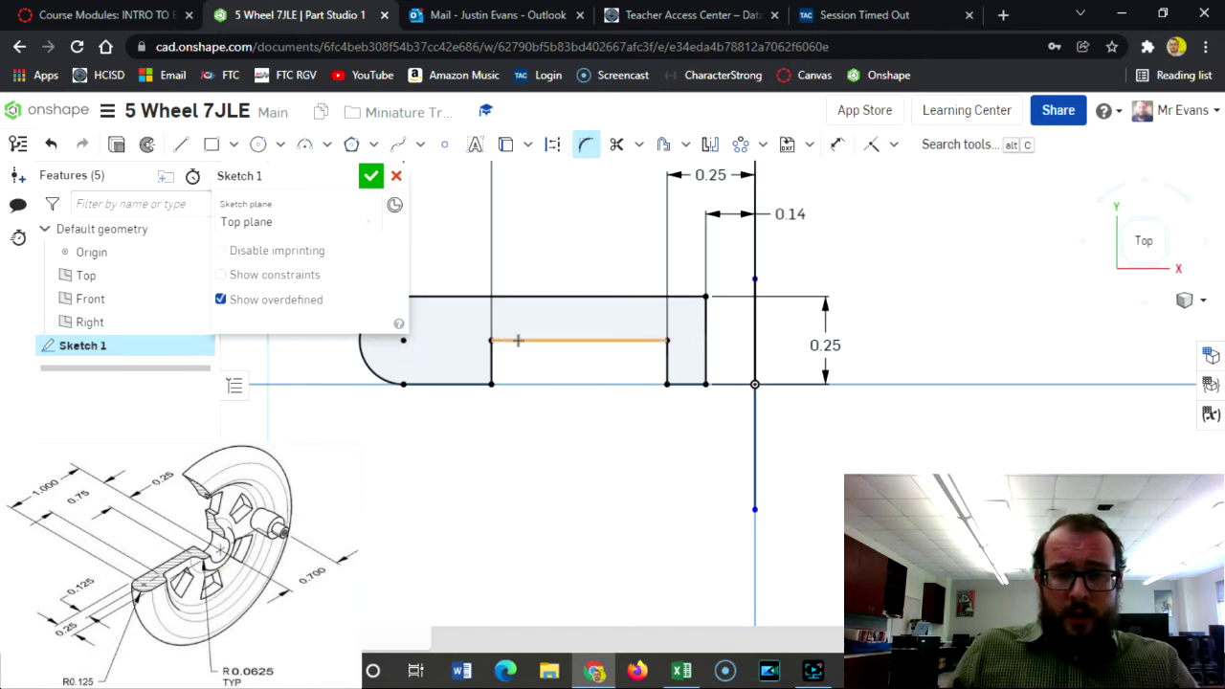
click(517, 340)
click(490, 364)
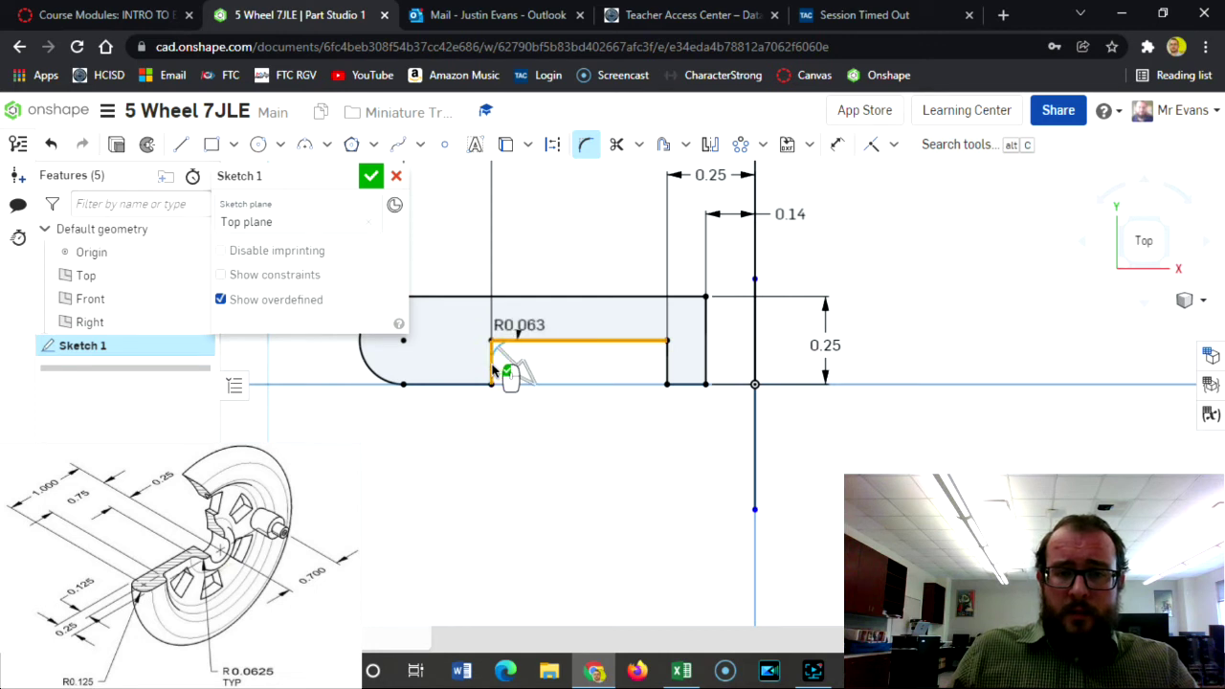
click(535, 325)
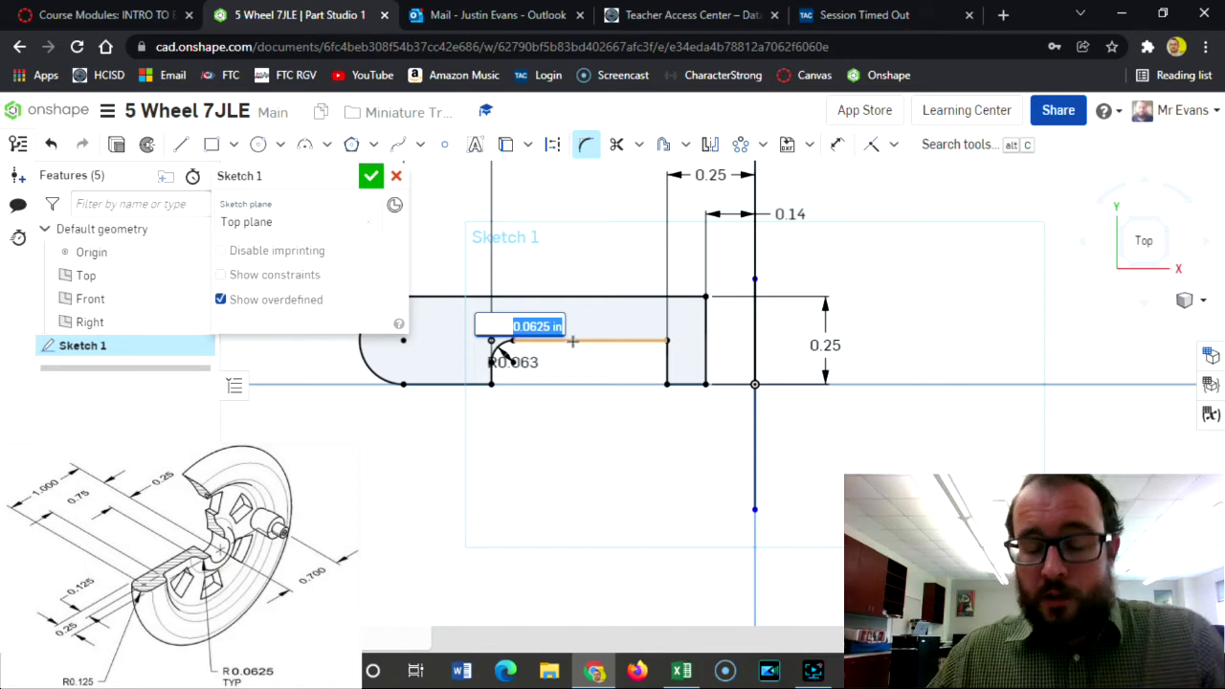
key(Return)
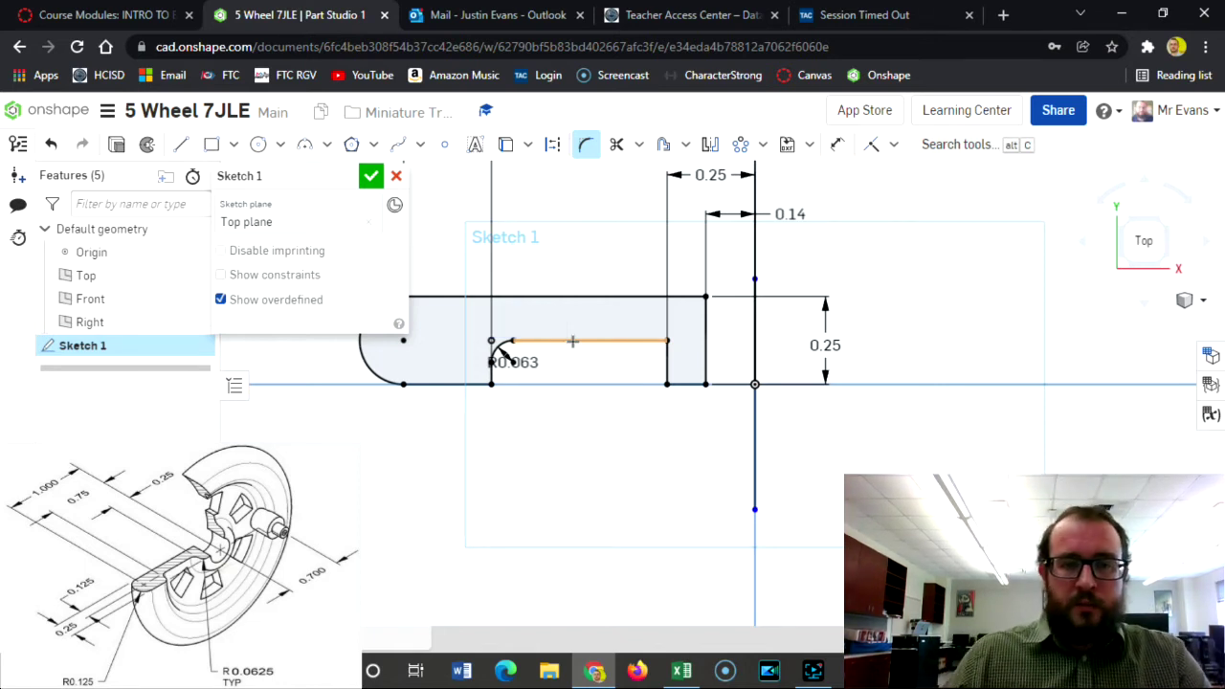
click(465, 384)
click(490, 376)
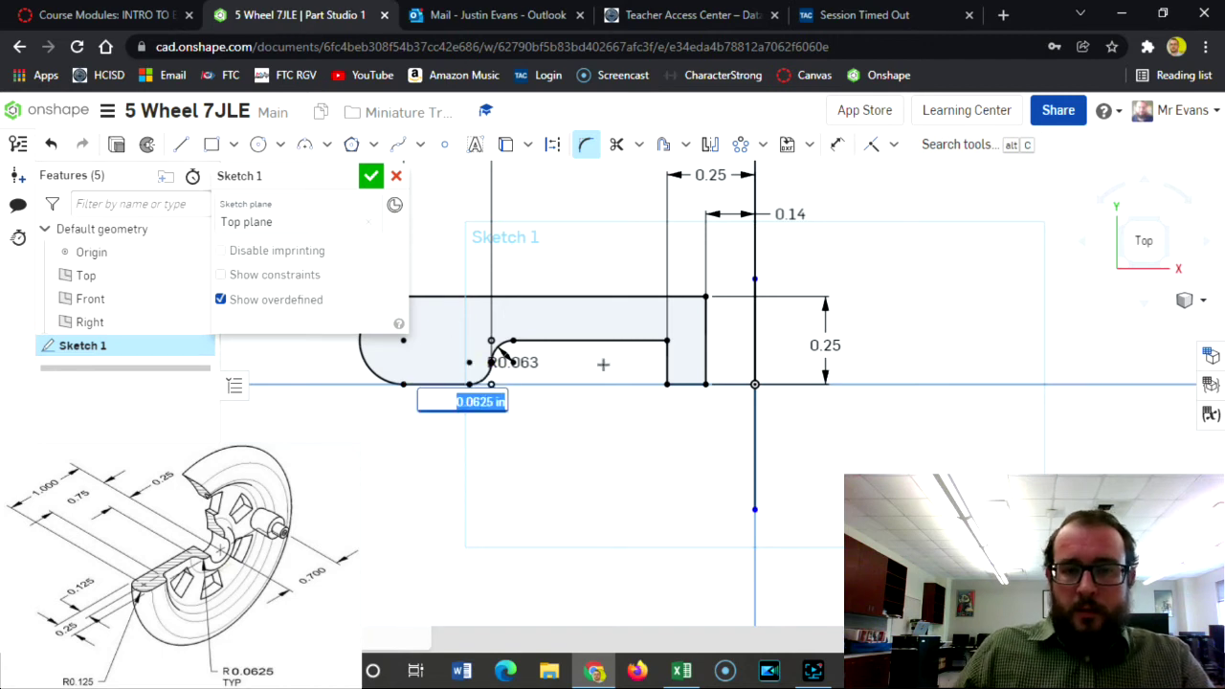
Fillet the notch's upper-right and lower-right corners at 0.0625 in and close the sketch
click(637, 340)
click(667, 356)
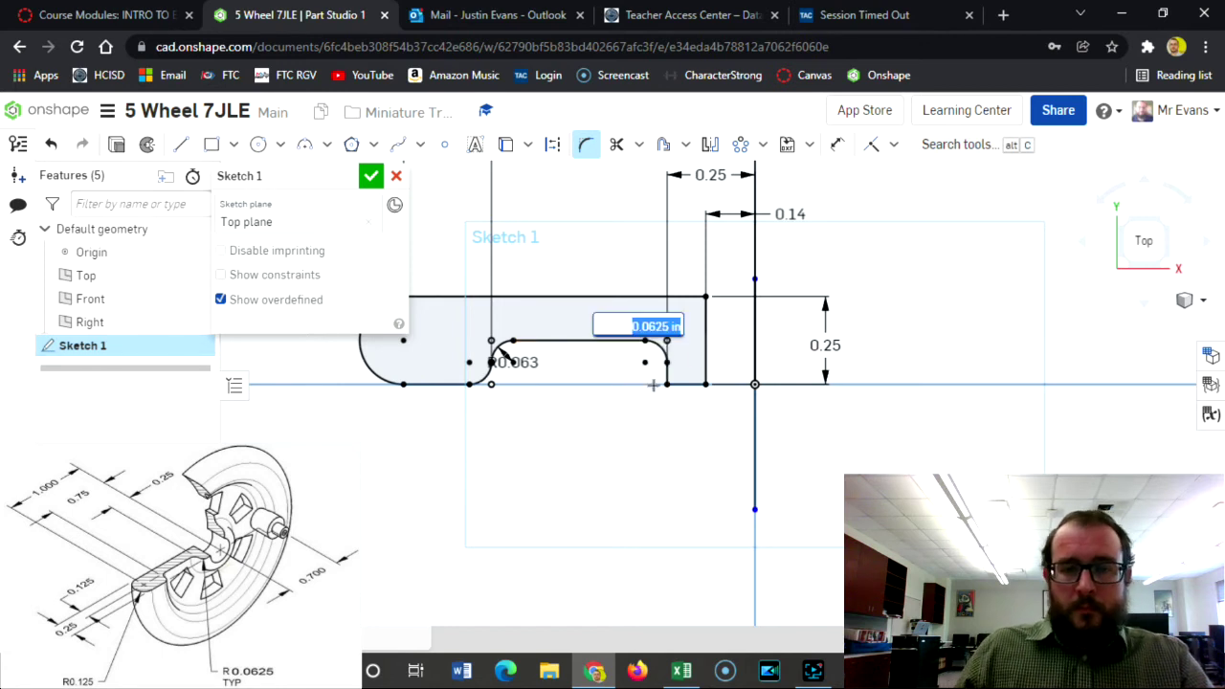
click(687, 383)
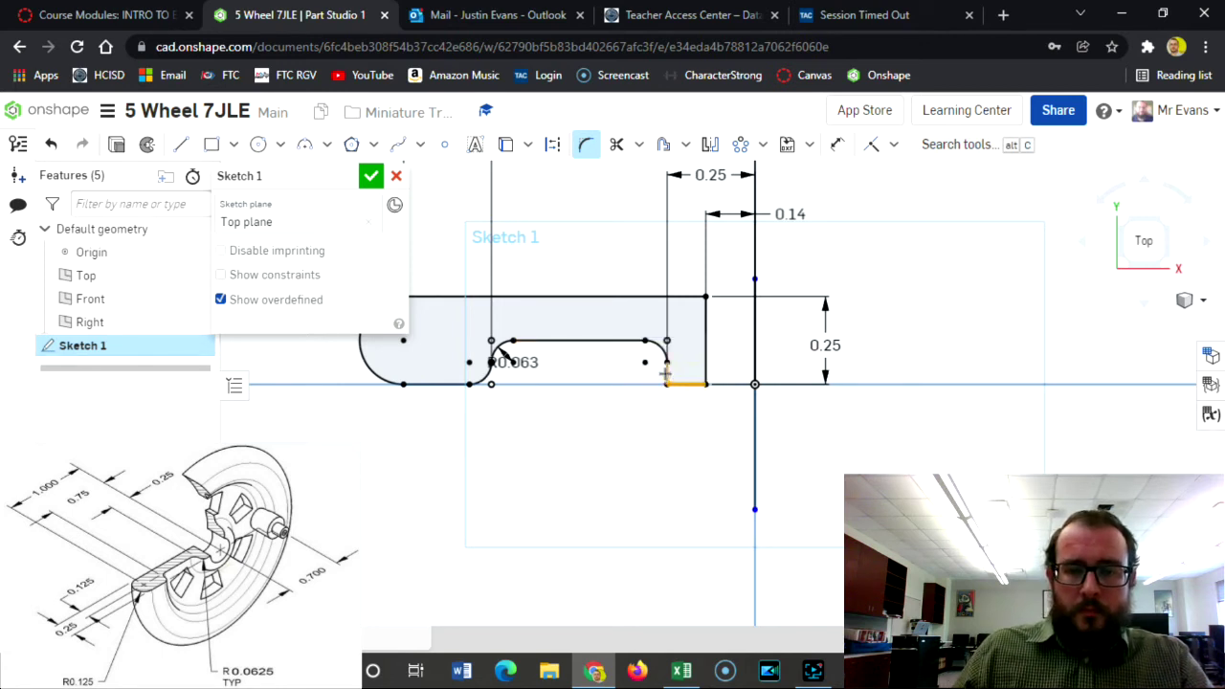
click(666, 373)
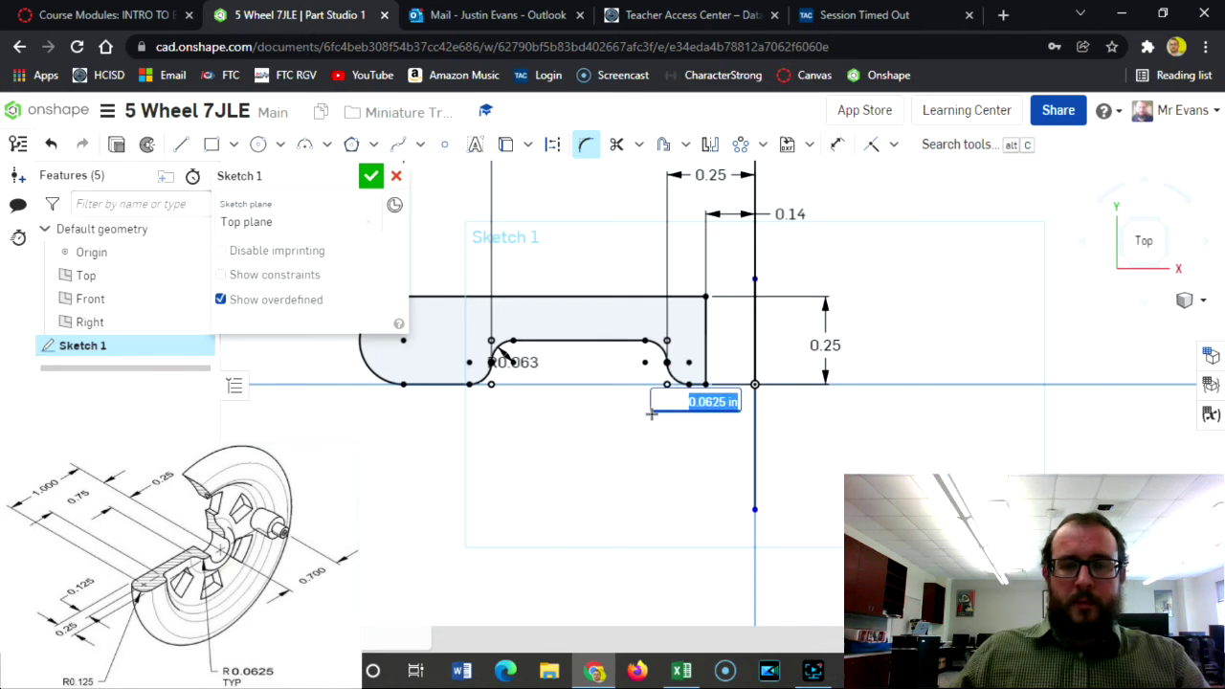
key(Return)
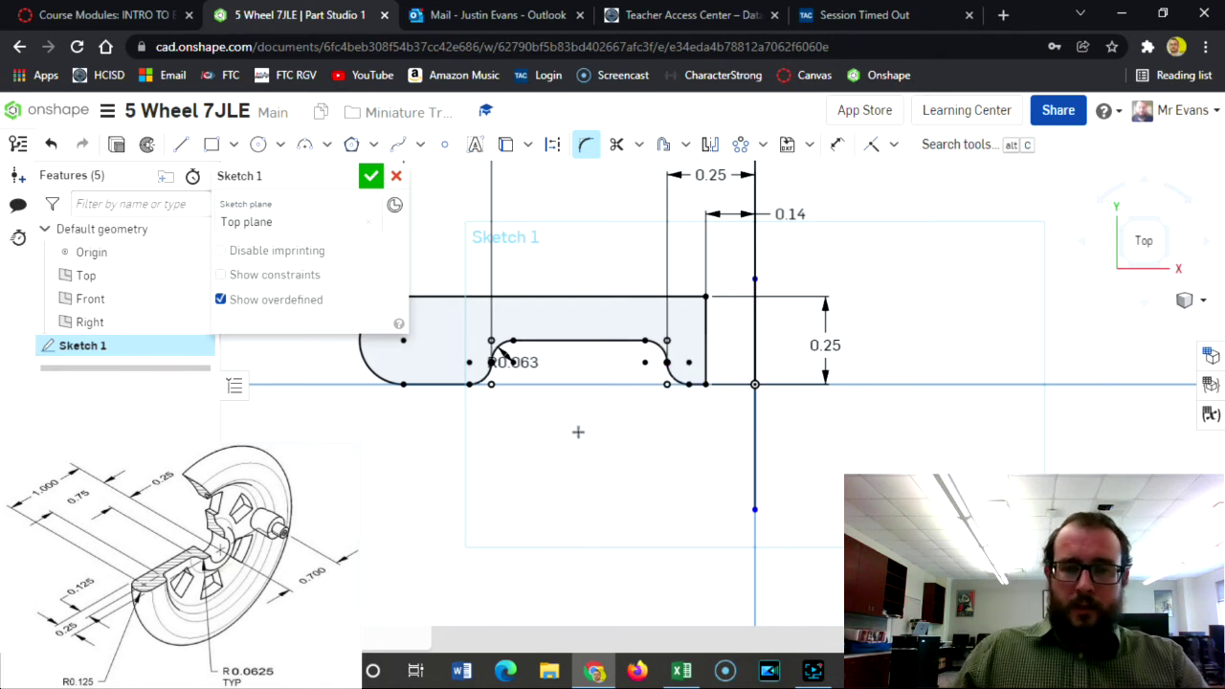
click(368, 178)
Revolve the Sketch 1 profile a full turn about the vertical line to create Part 1
click(227, 144)
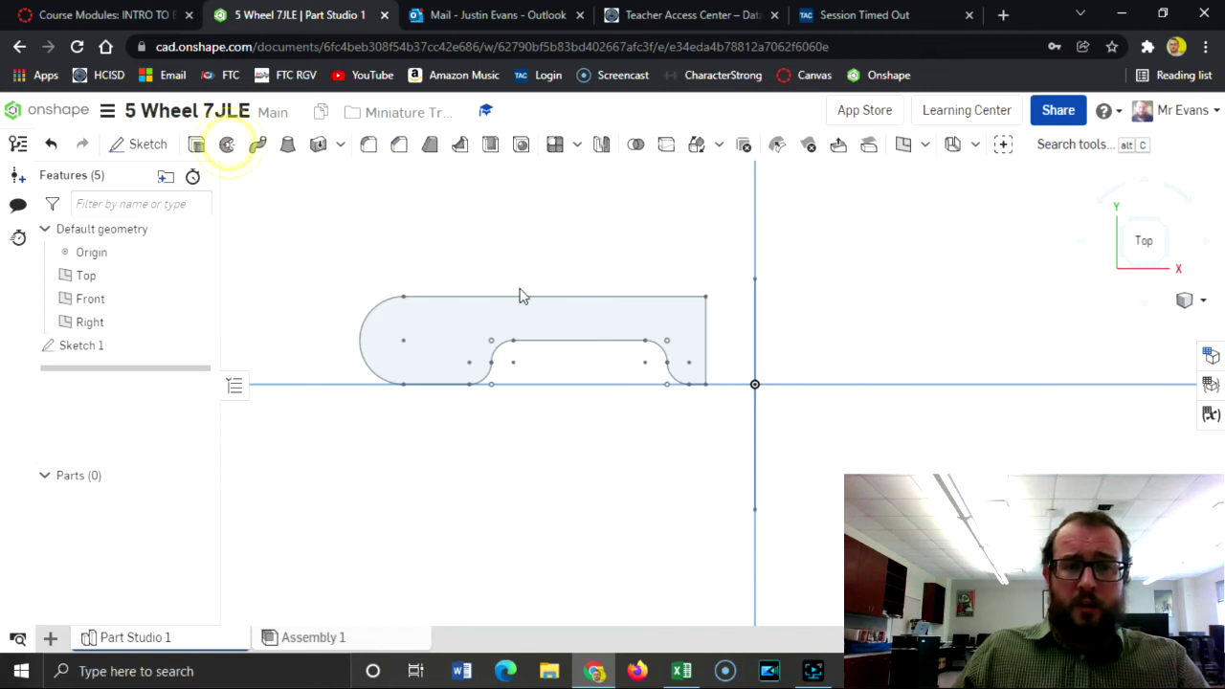
click(597, 328)
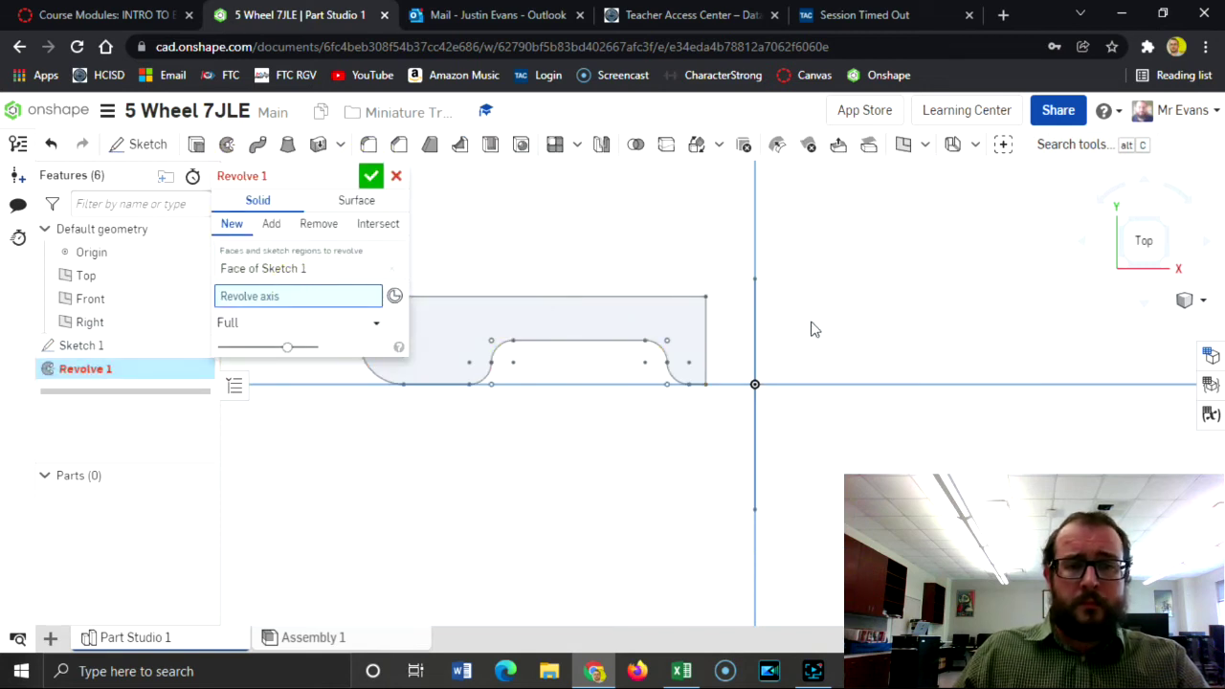
click(755, 322)
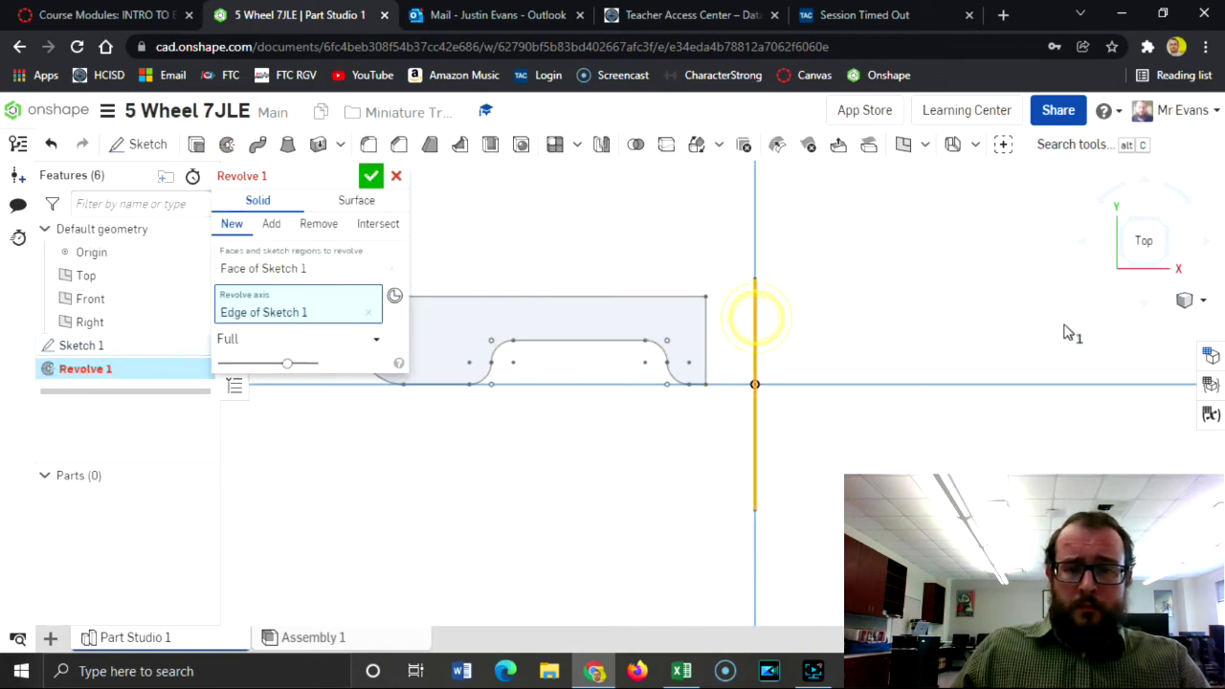
click(1137, 265)
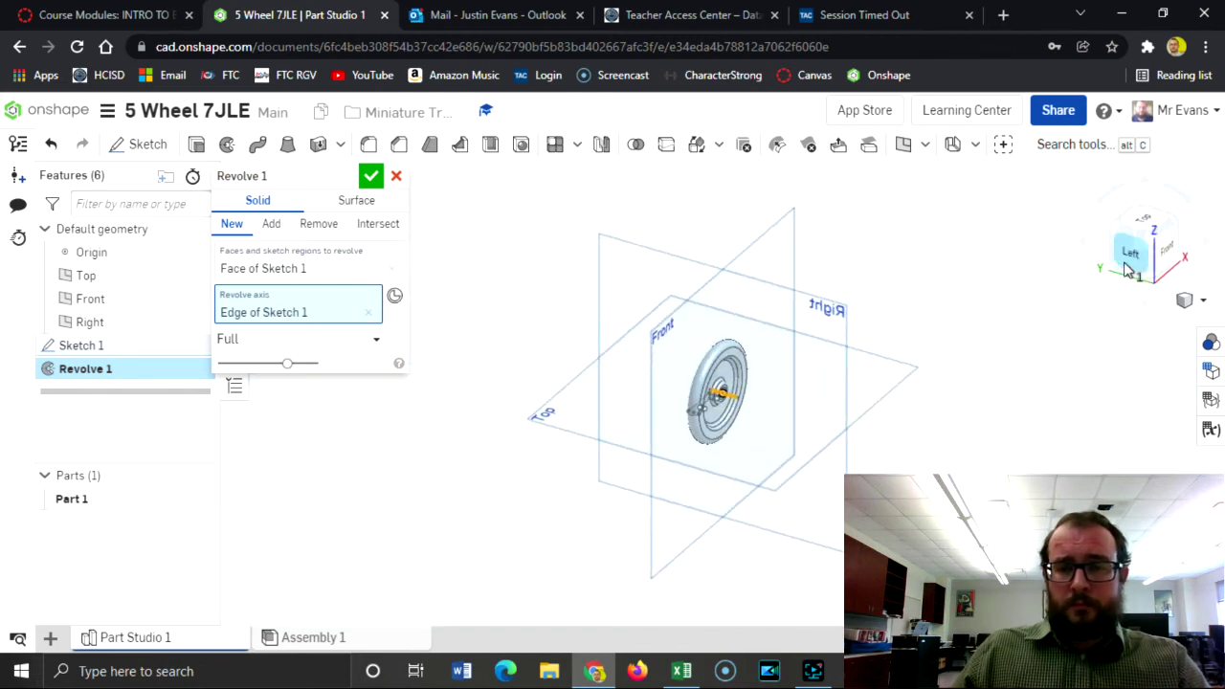
click(1170, 226)
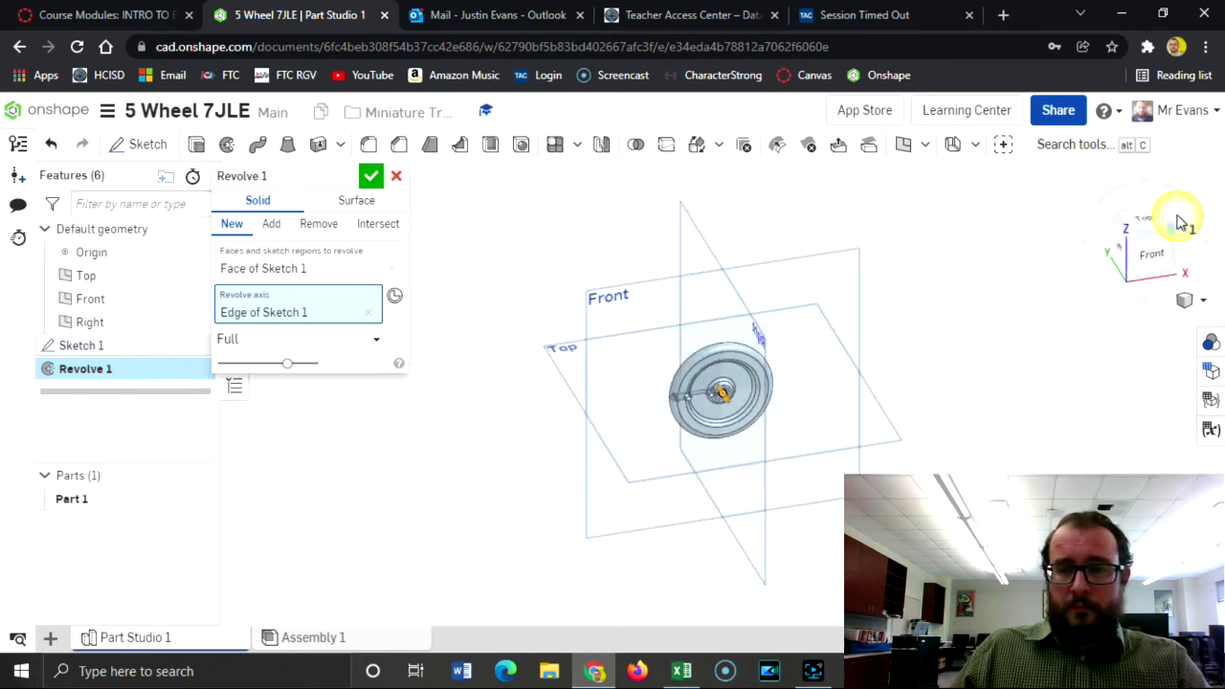
scroll(710, 445, up, 5)
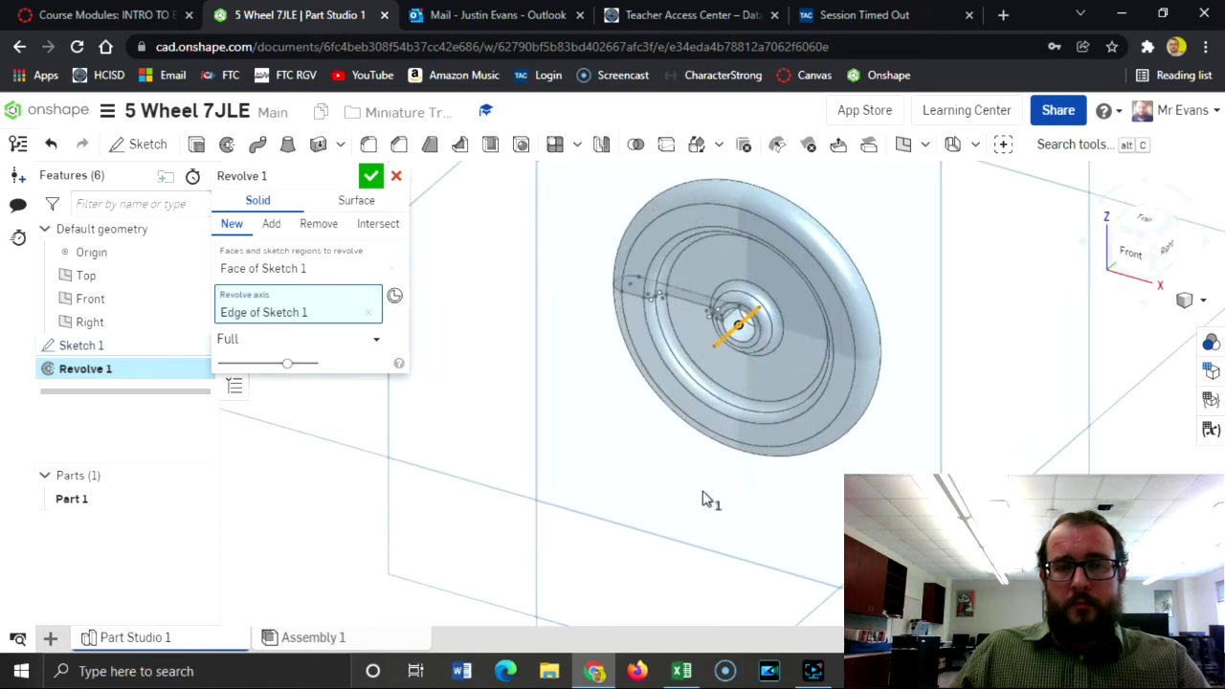
click(371, 175)
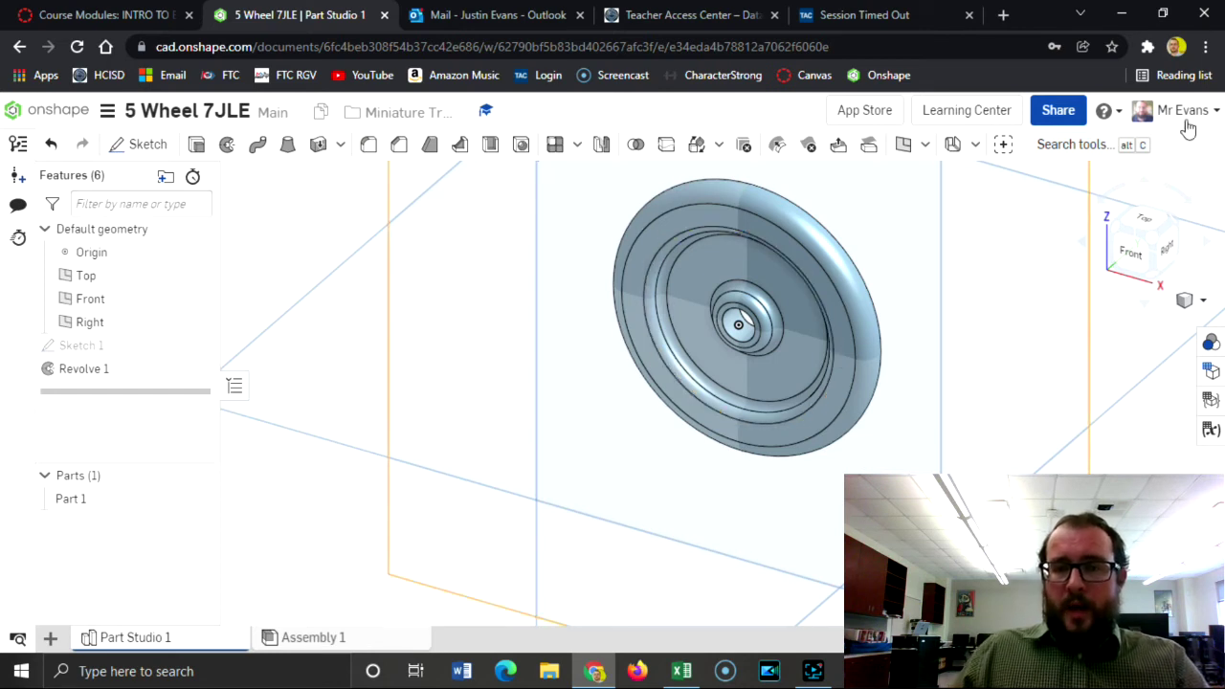
click(1180, 226)
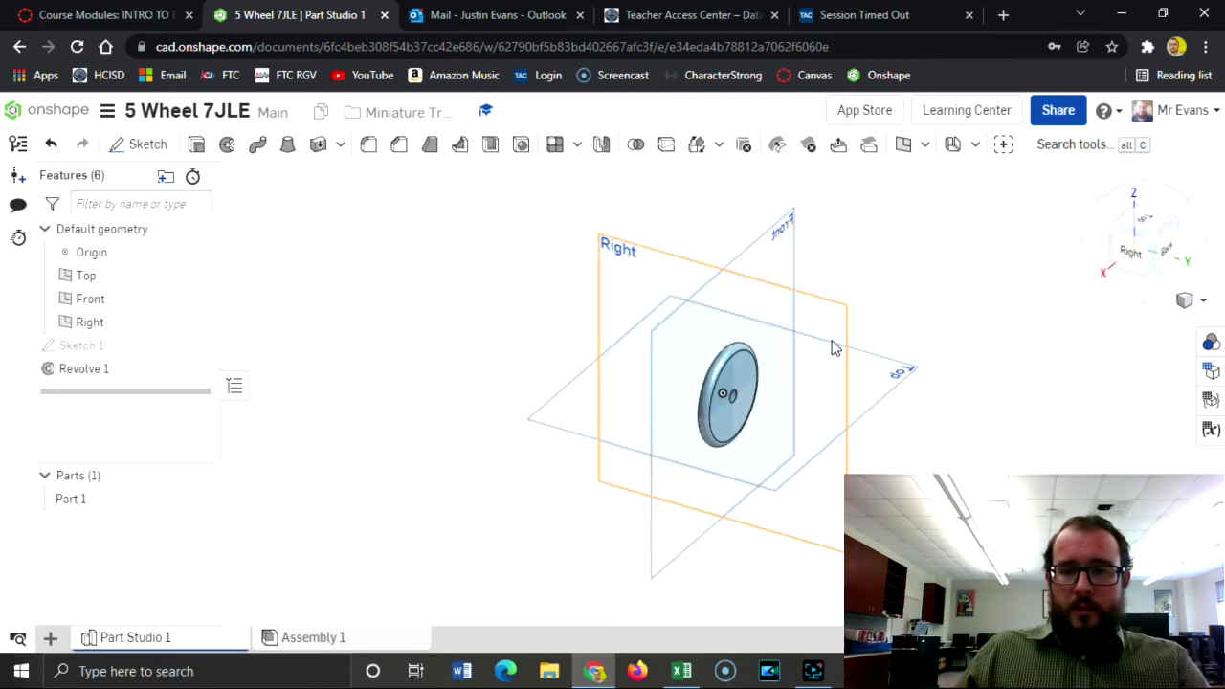
scroll(770, 371, down, 3)
scroll(769, 373, up, 5)
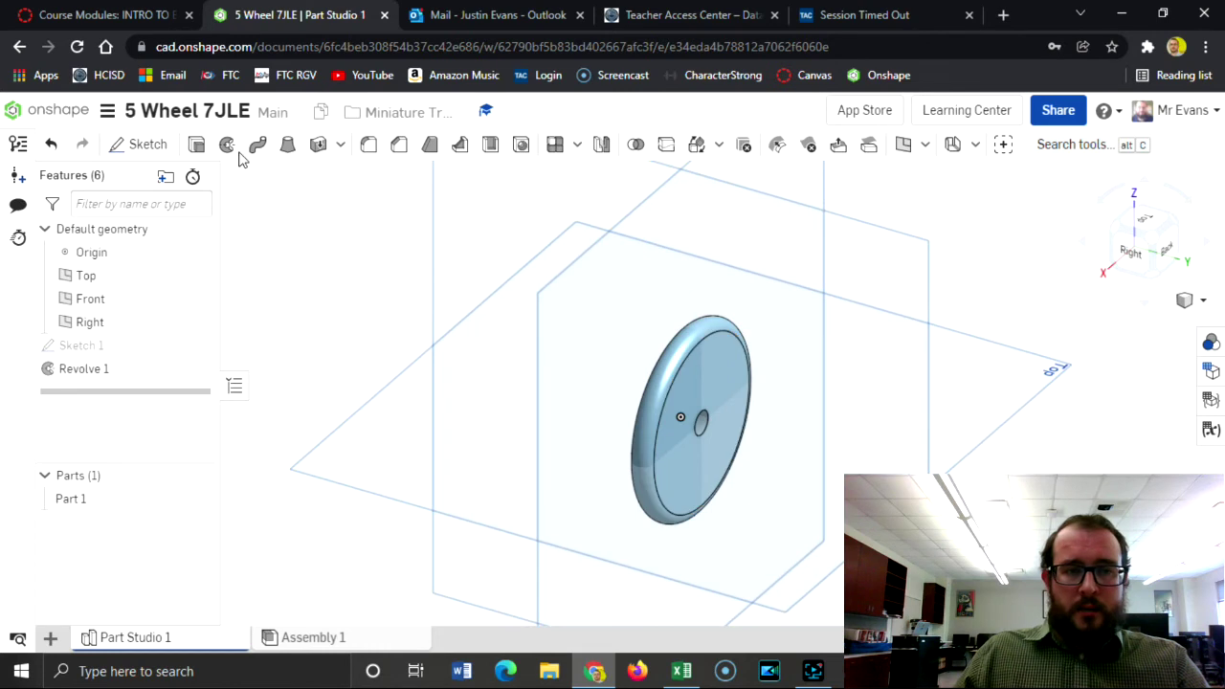
Start Sketch 2 on the wheel's flat face and draw a horizontal line from the centre past the rim
click(143, 145)
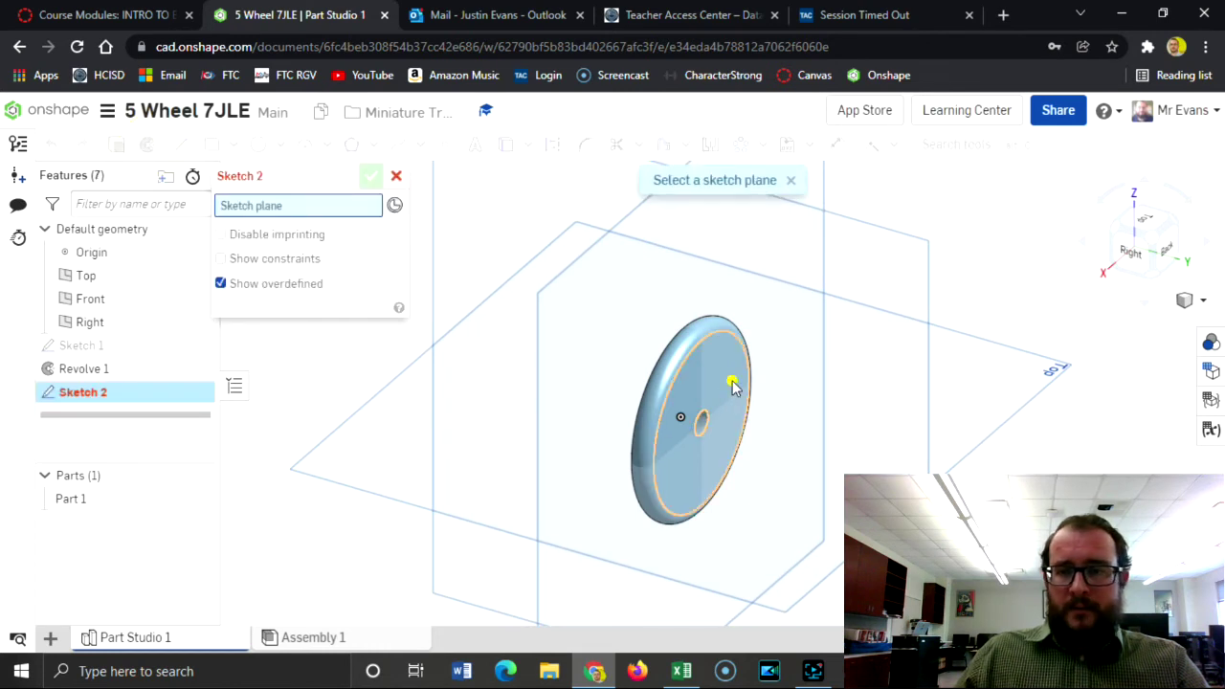
click(733, 385)
click(1158, 247)
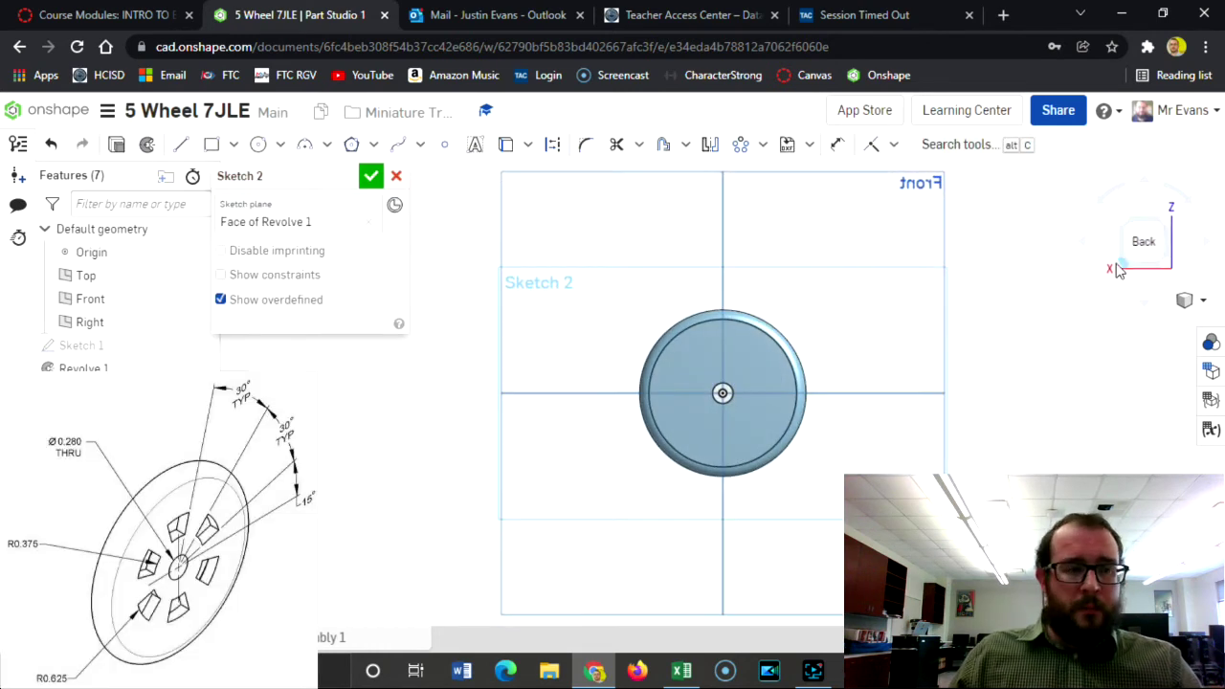
scroll(732, 382, up, 5)
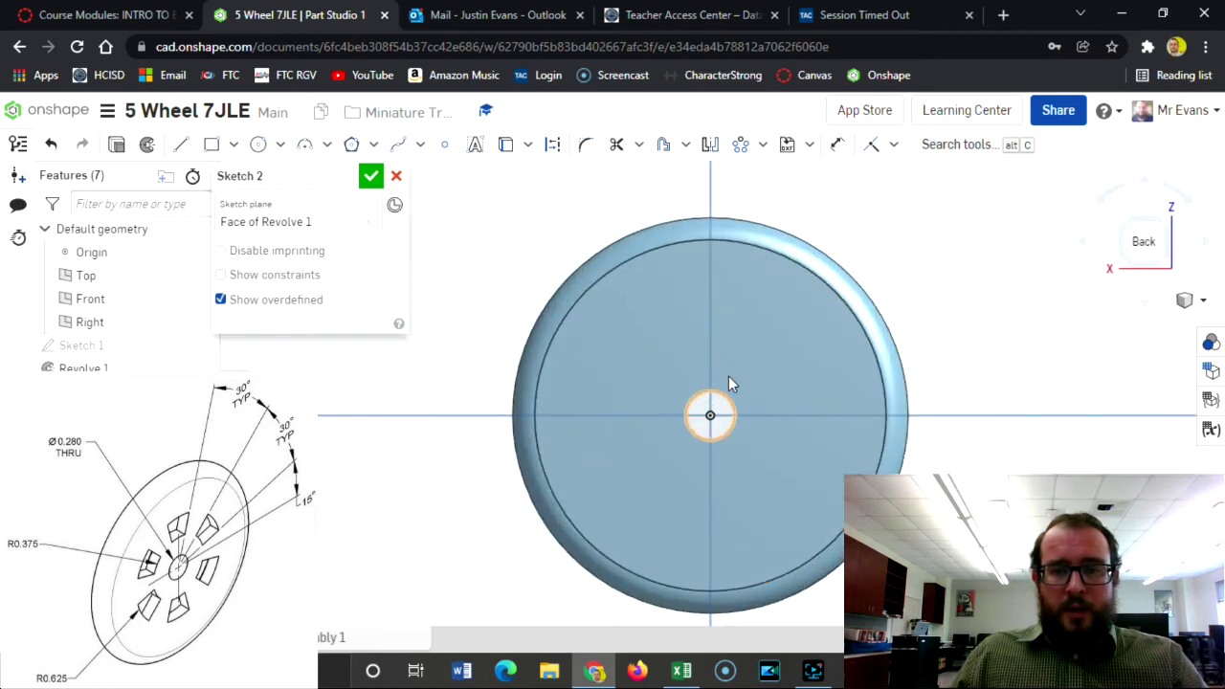
click(180, 144)
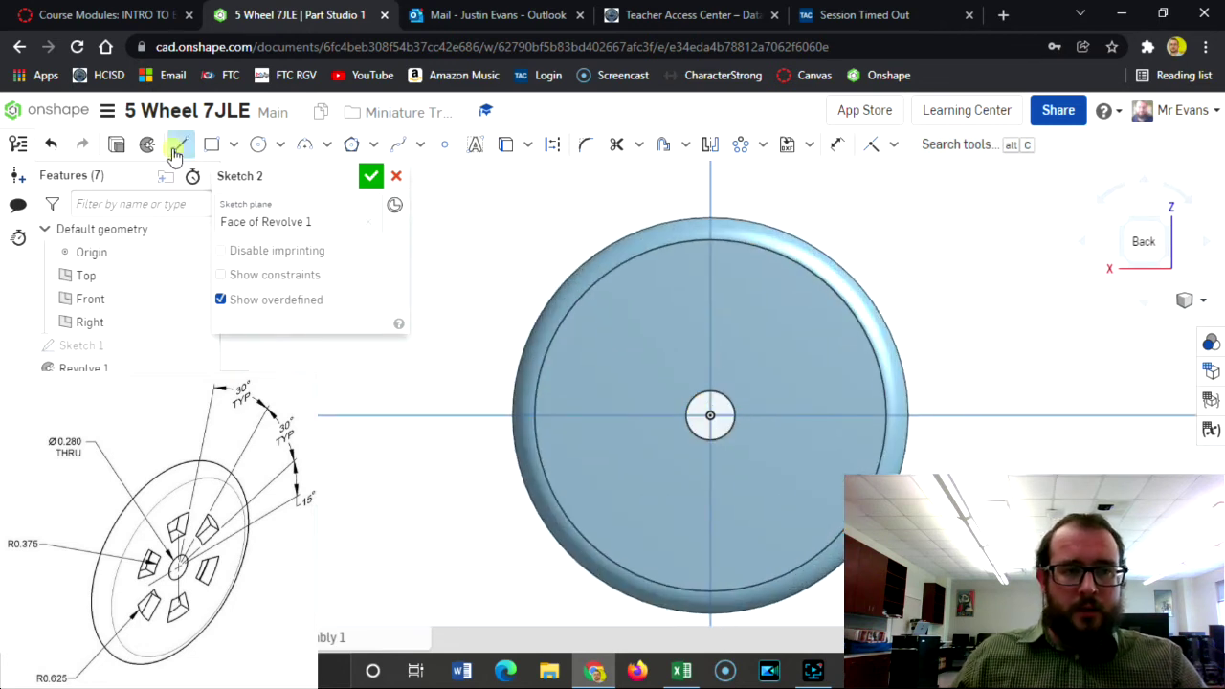
click(711, 415)
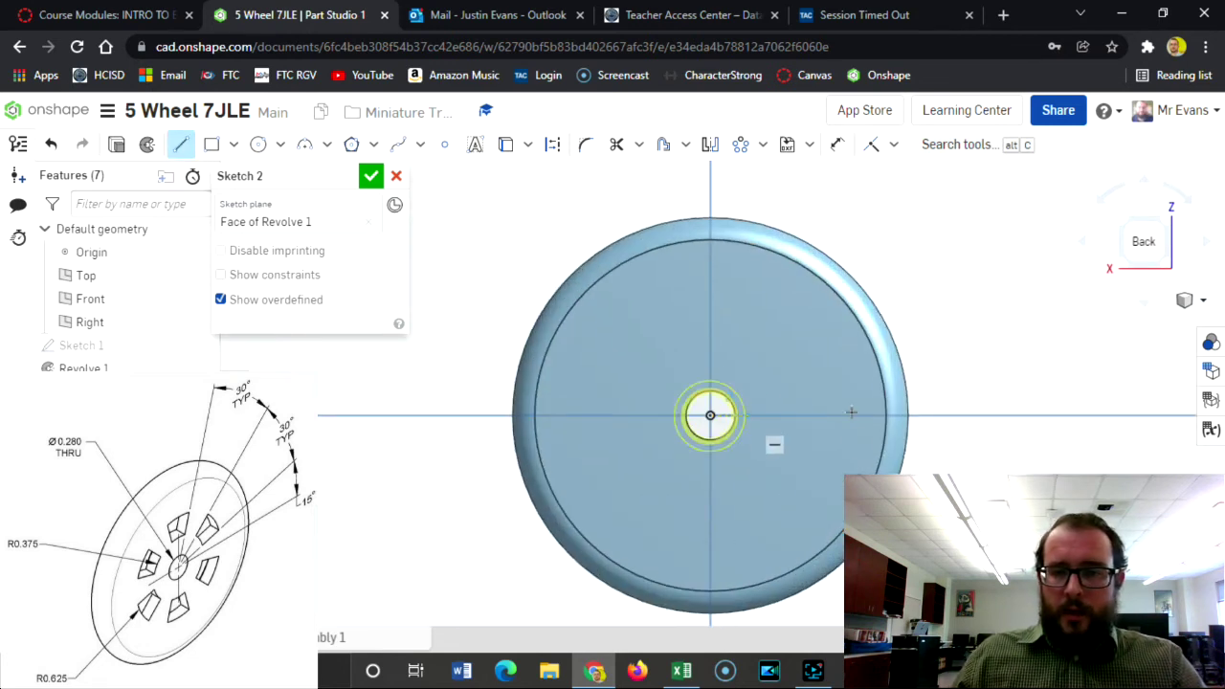
click(996, 415)
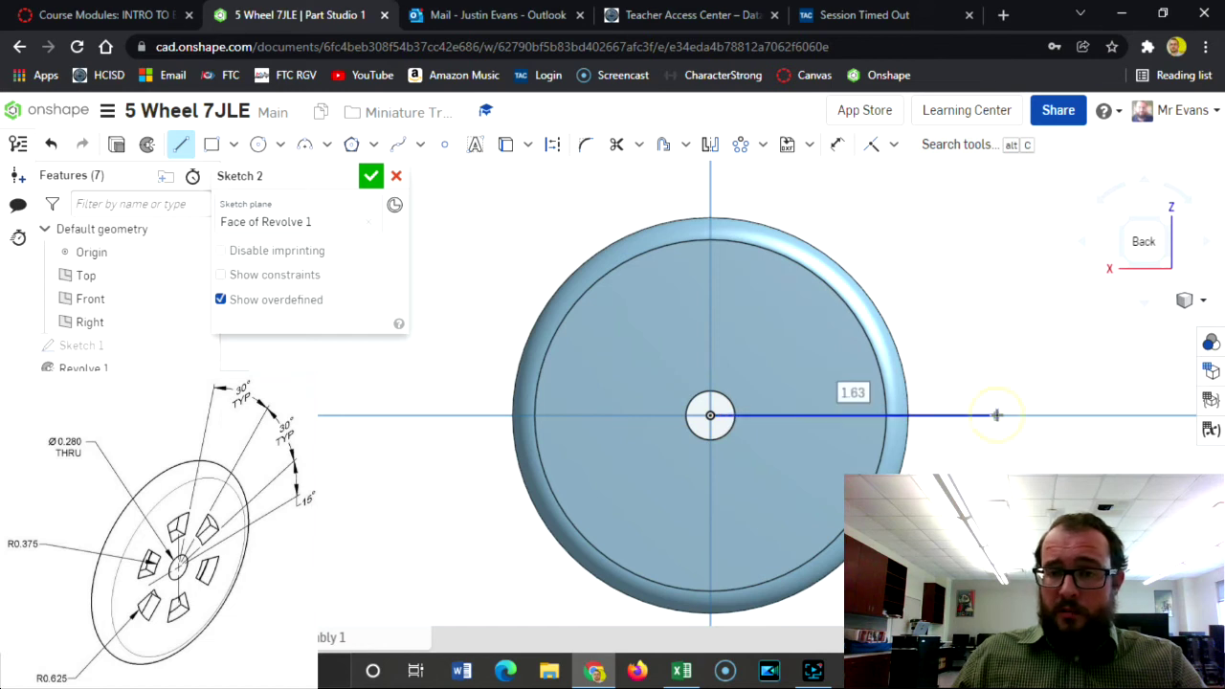
key(Escape)
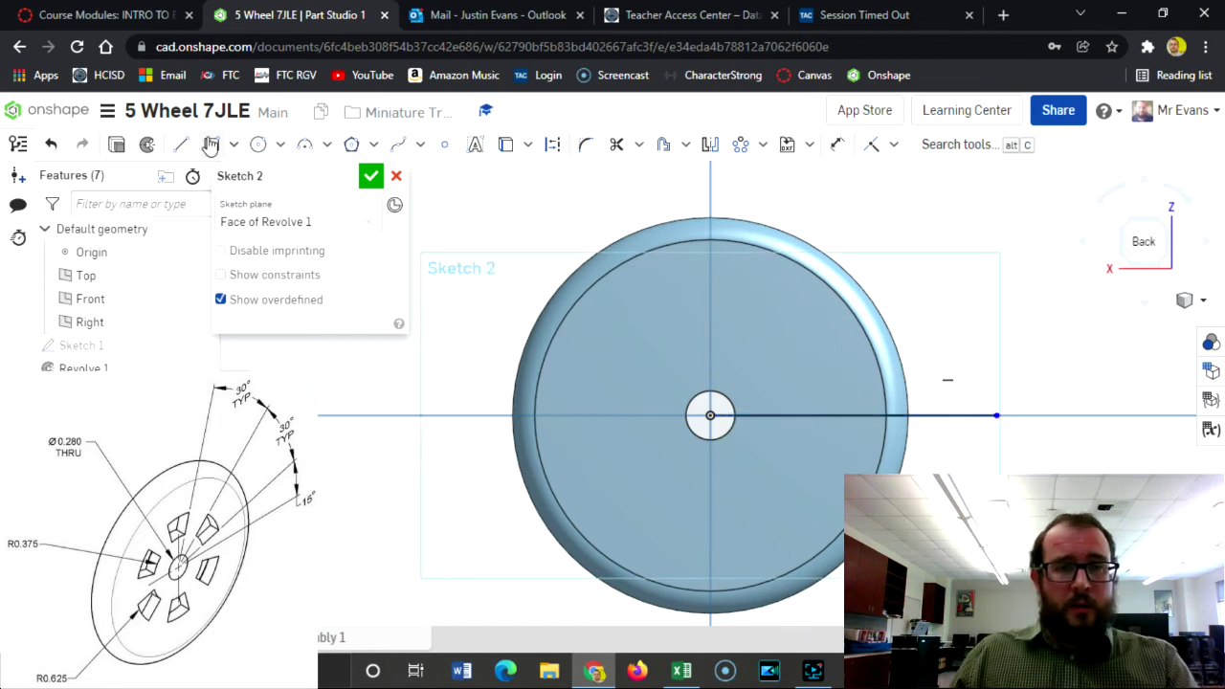
Draw two more lines from the wheel centre angled up and to the right past the rim
click(710, 415)
click(963, 310)
key(Escape)
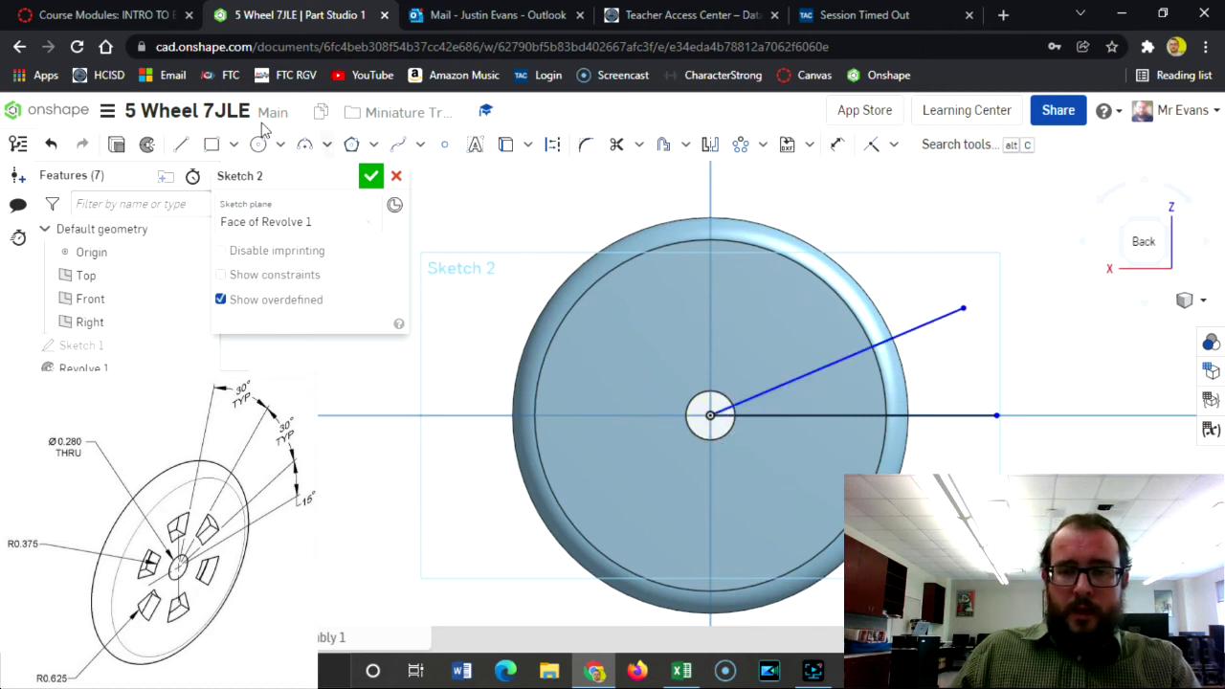
click(181, 143)
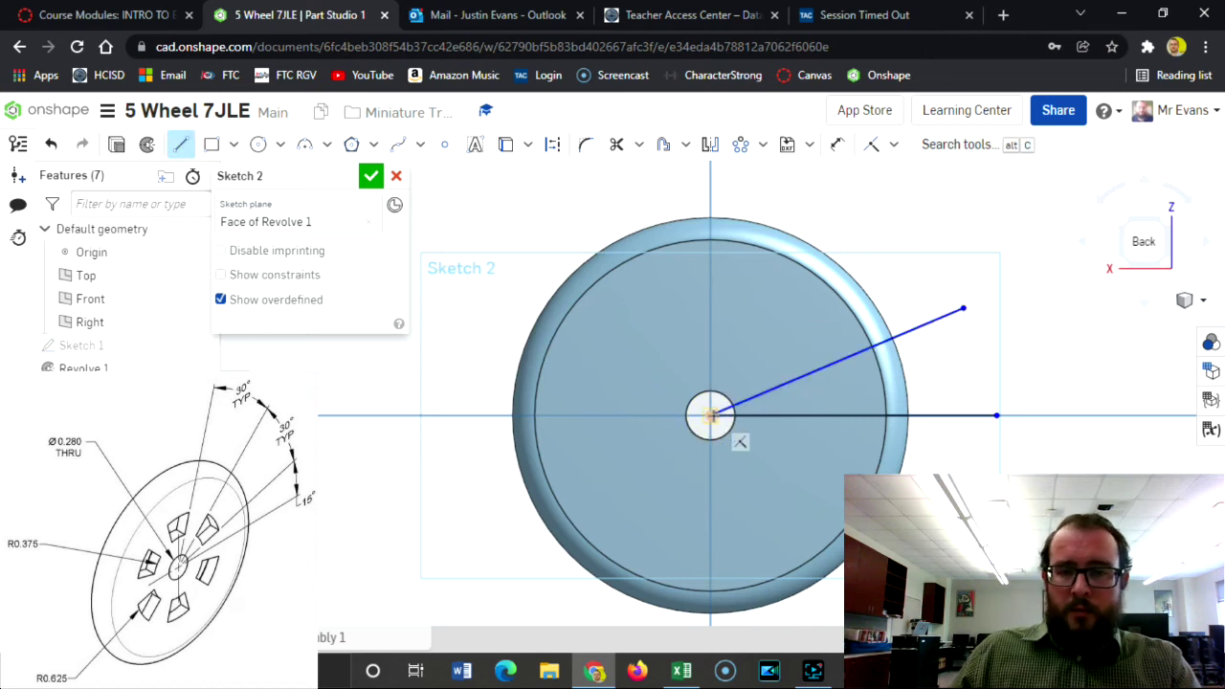
click(710, 415)
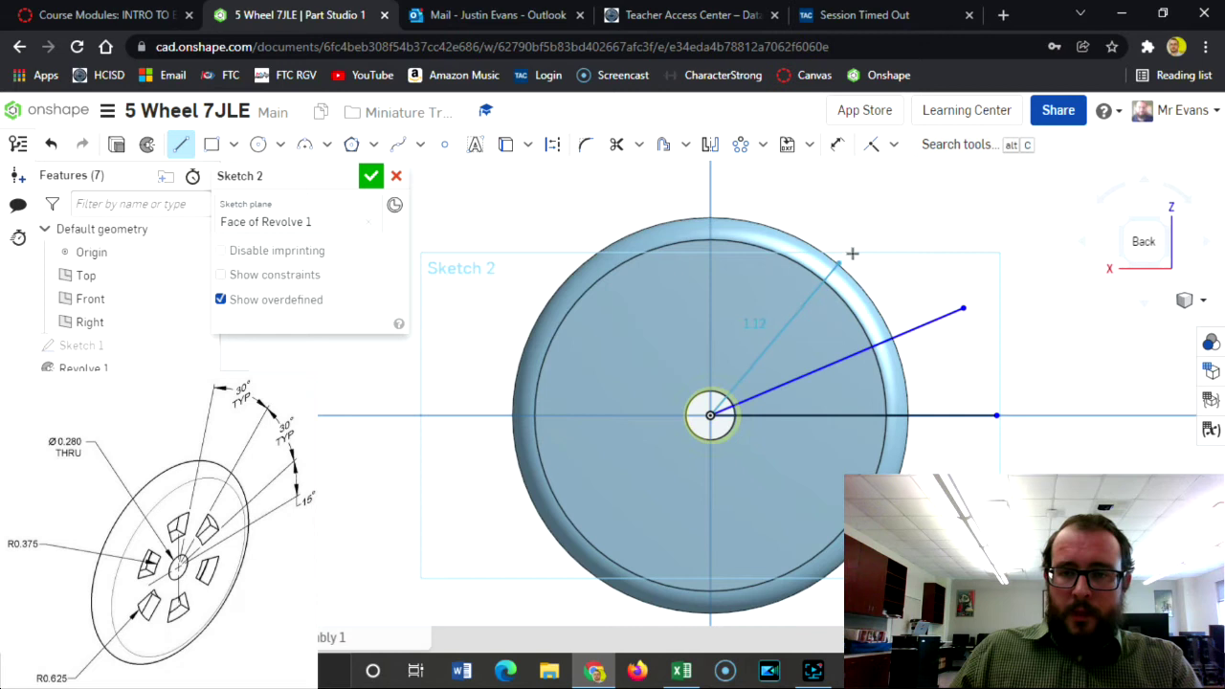
click(896, 221)
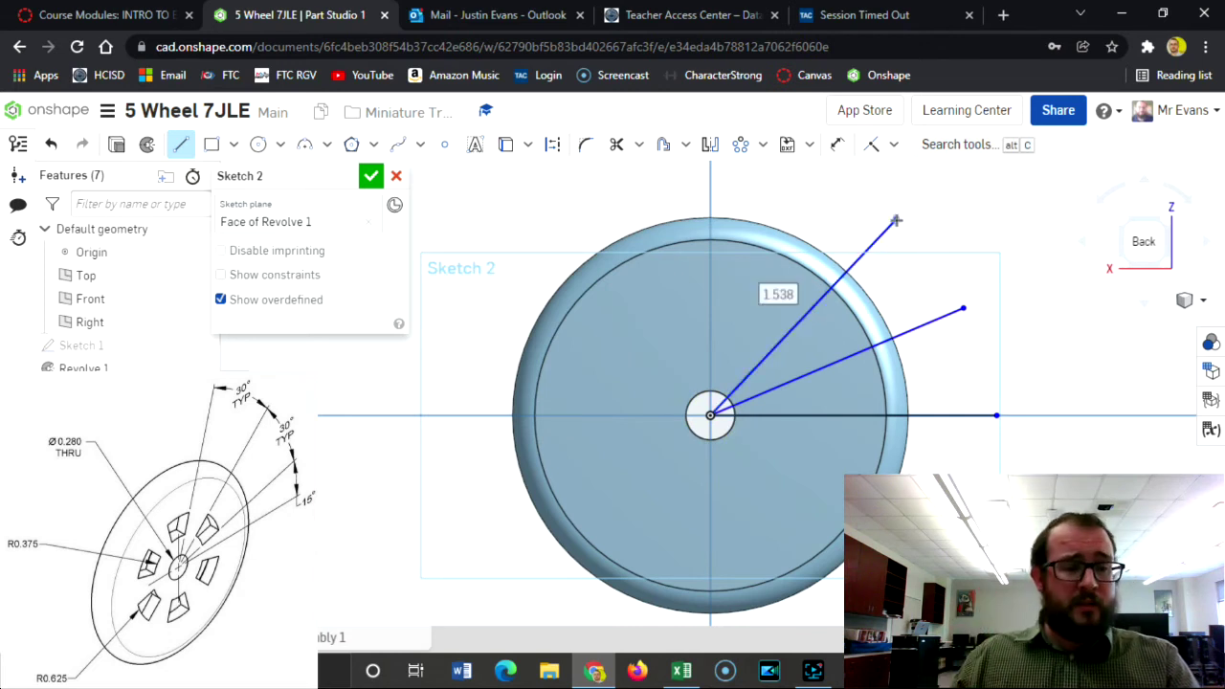
key(Escape)
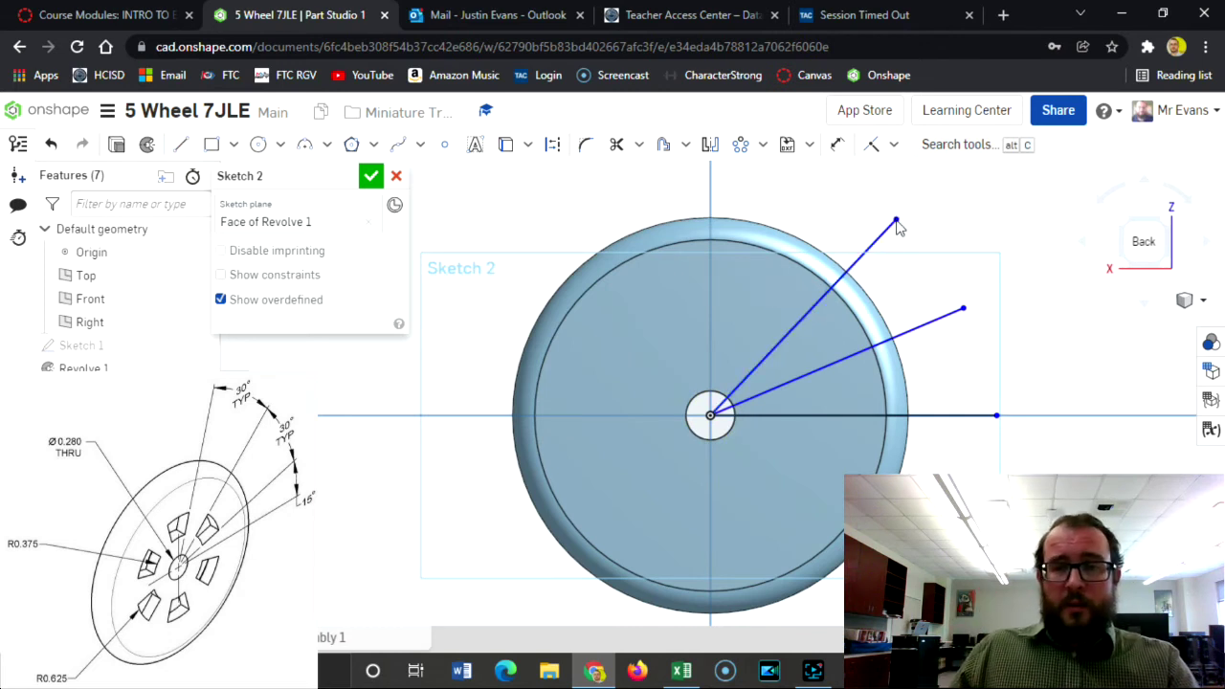
Dimension the lower angled line 15° from the horizontal line
click(837, 143)
click(947, 415)
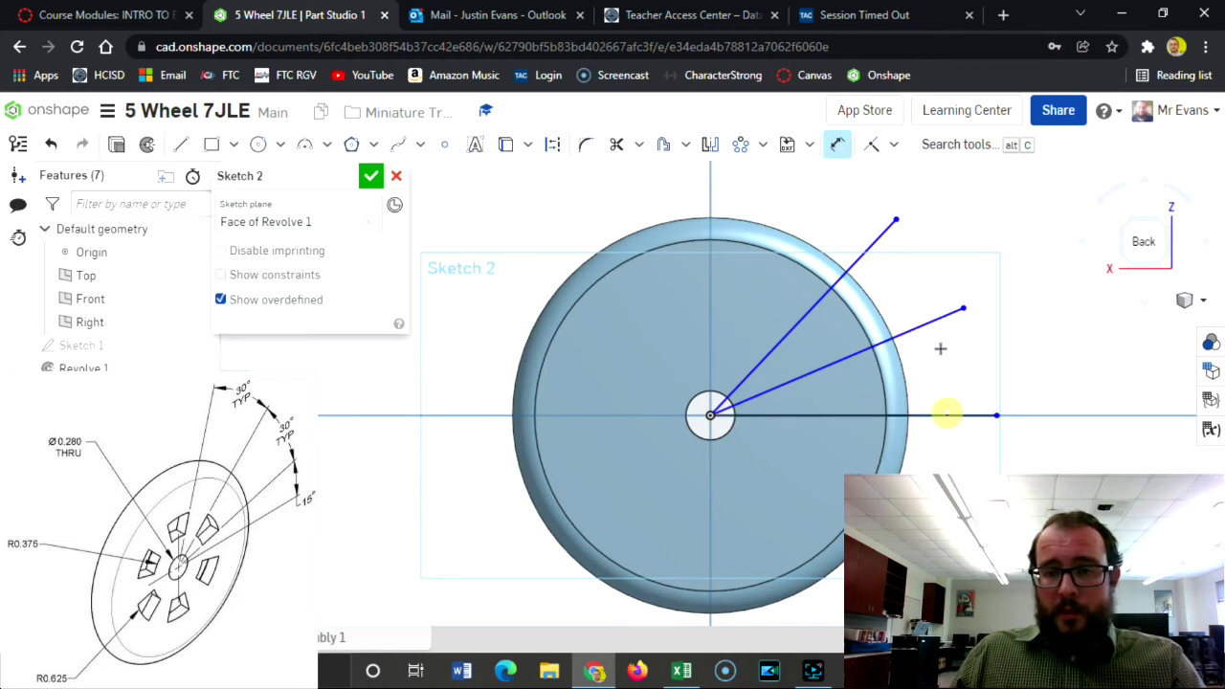
click(936, 321)
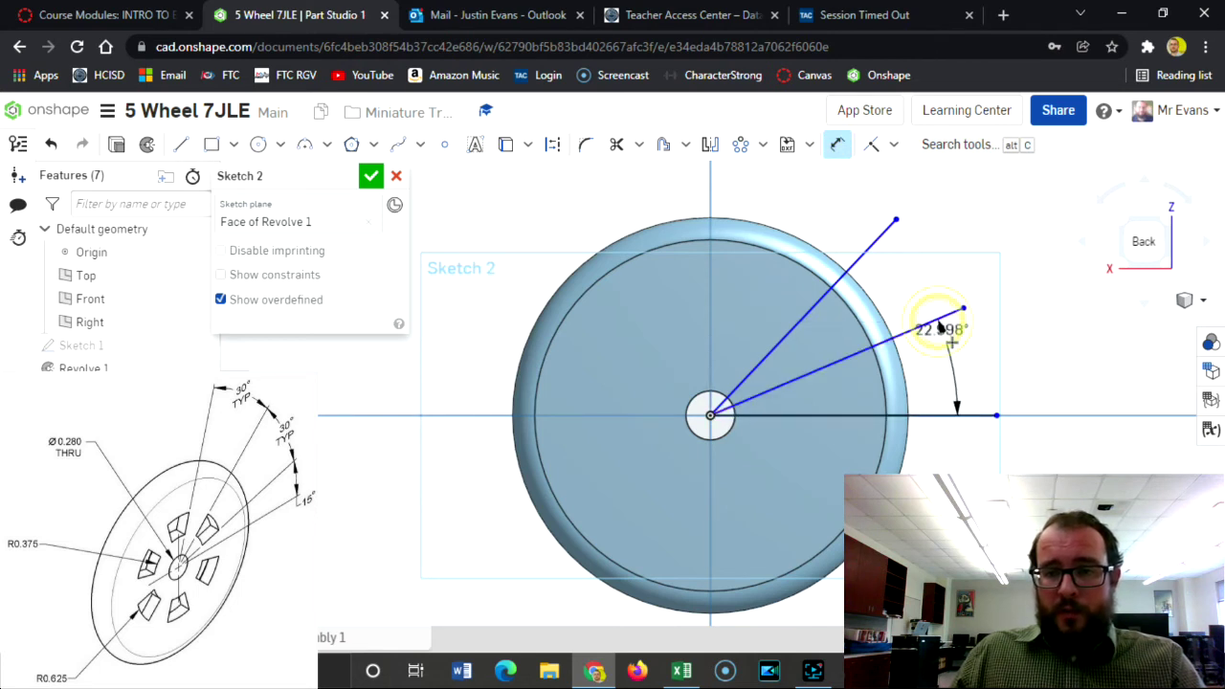
click(977, 379)
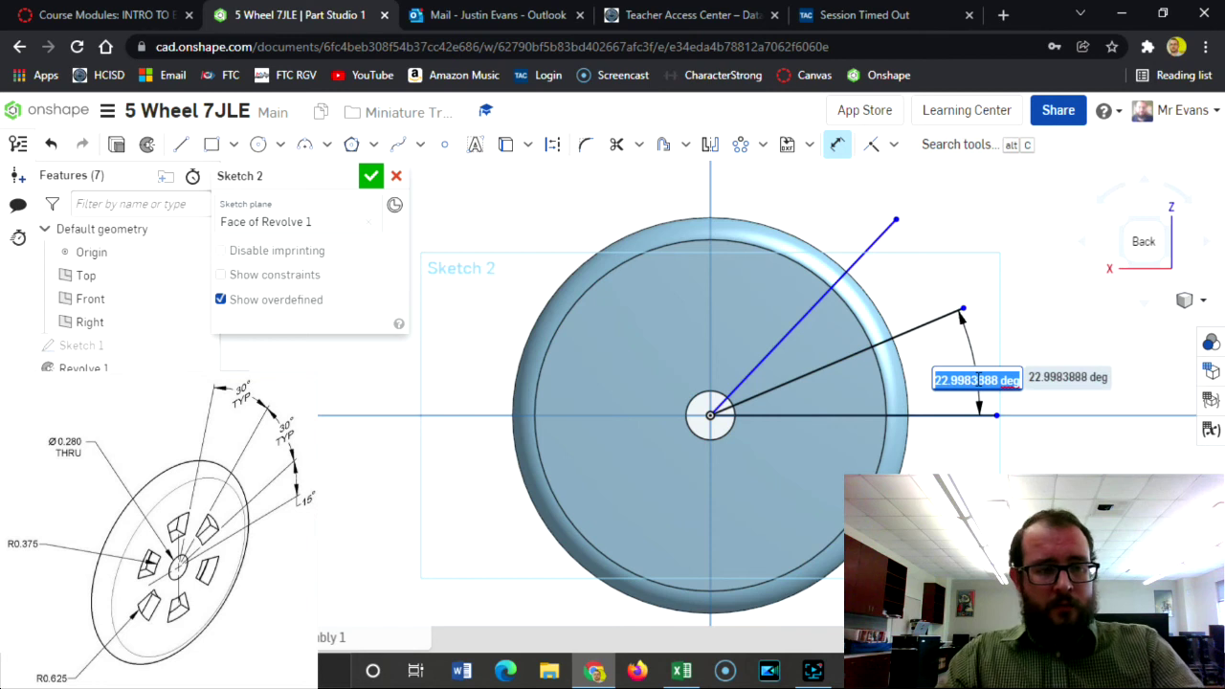
text(15)
key(Return)
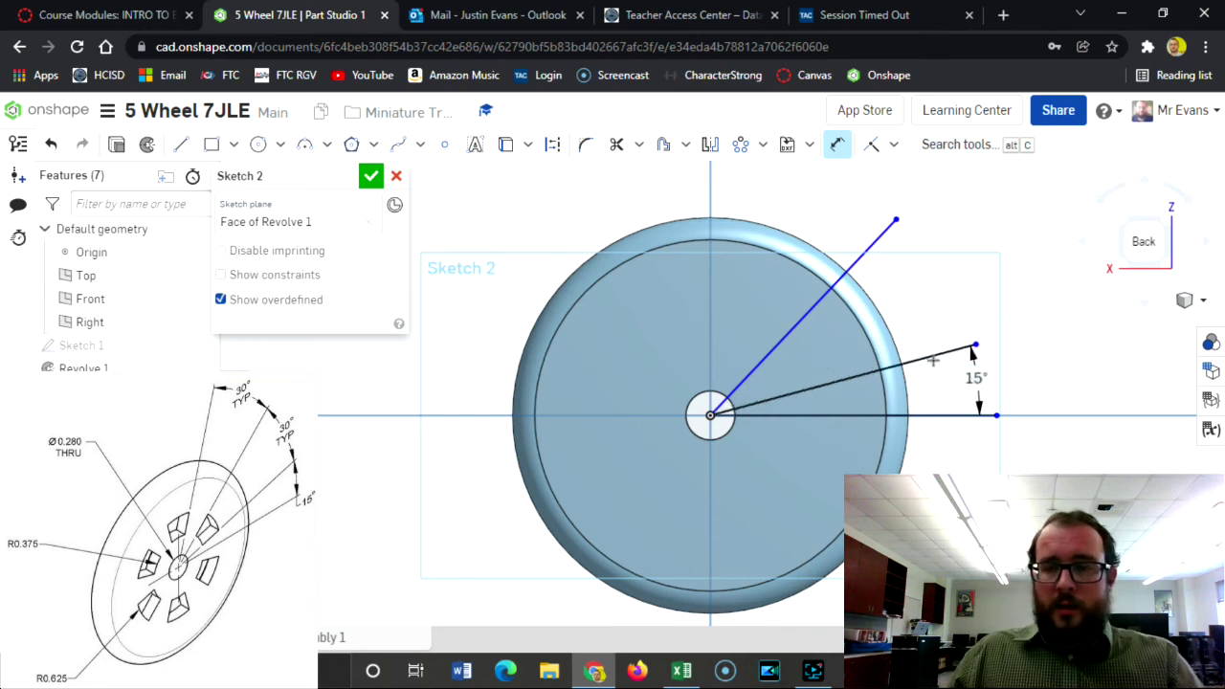
Dimension the upper angled line 30° from the 15° line
click(933, 356)
click(882, 236)
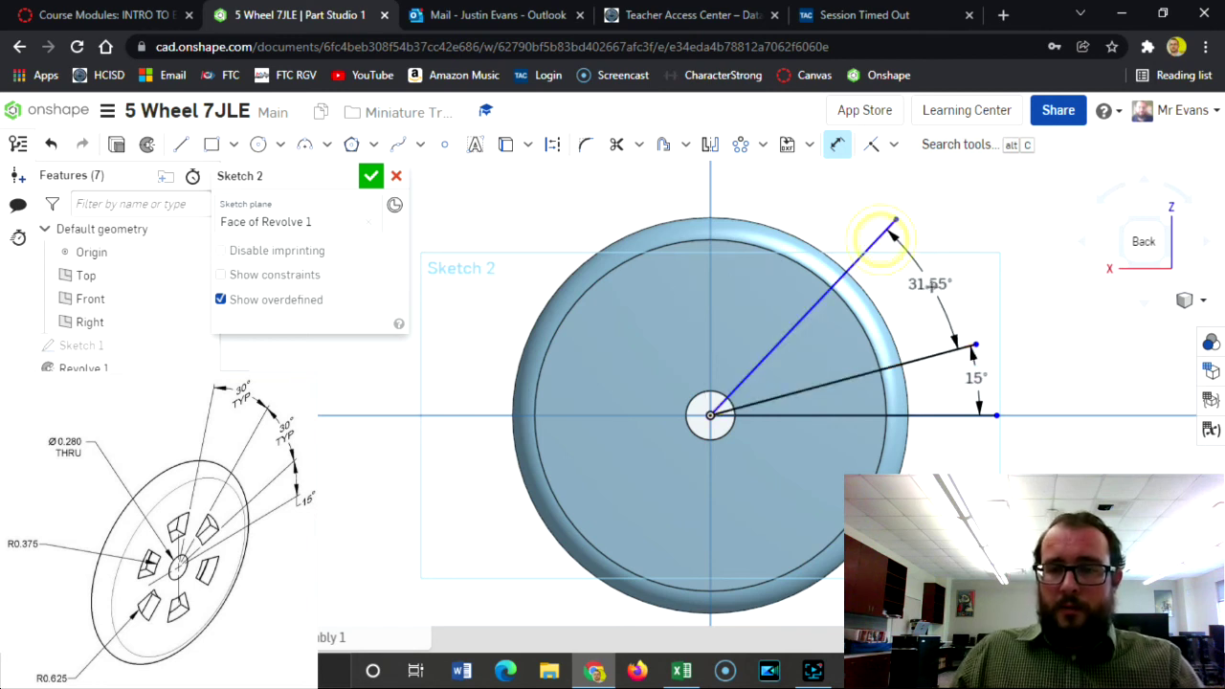
click(933, 289)
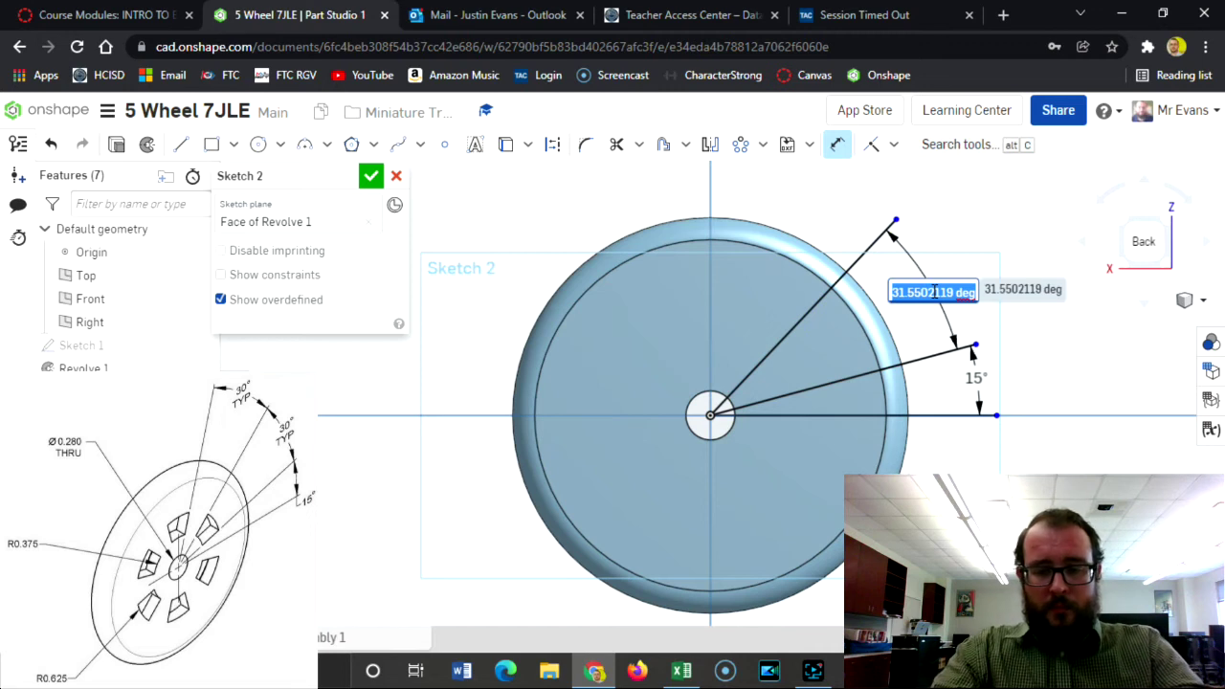
text(30)
key(Return)
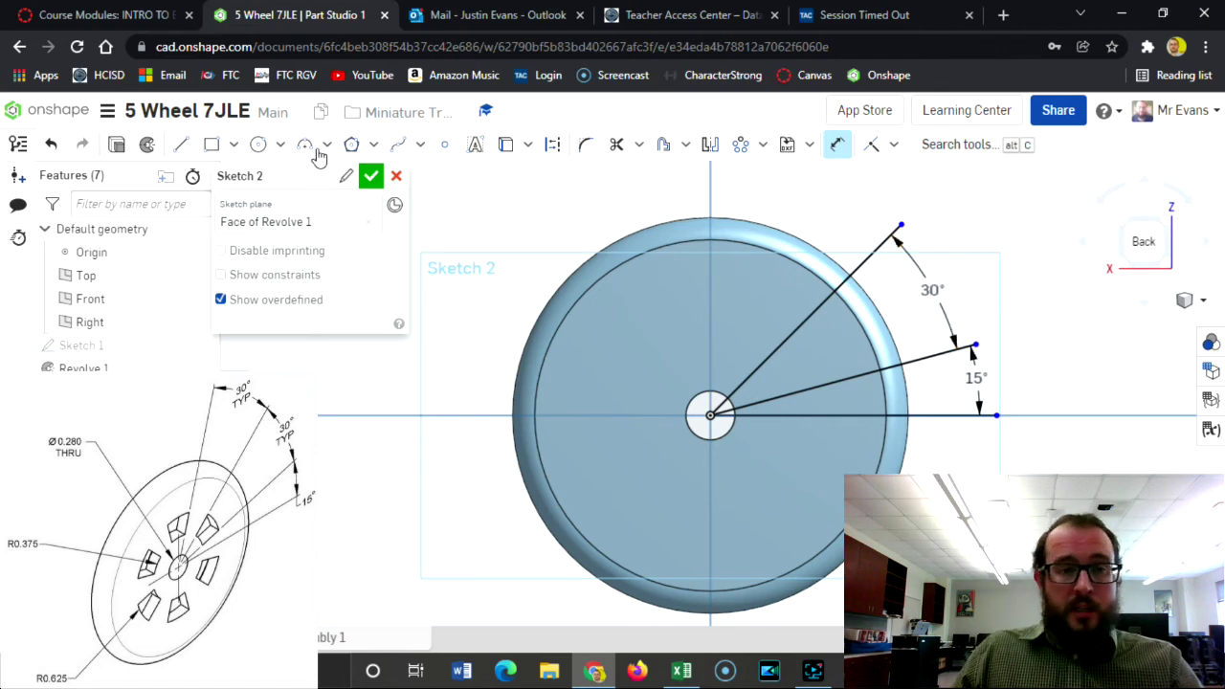
click(256, 145)
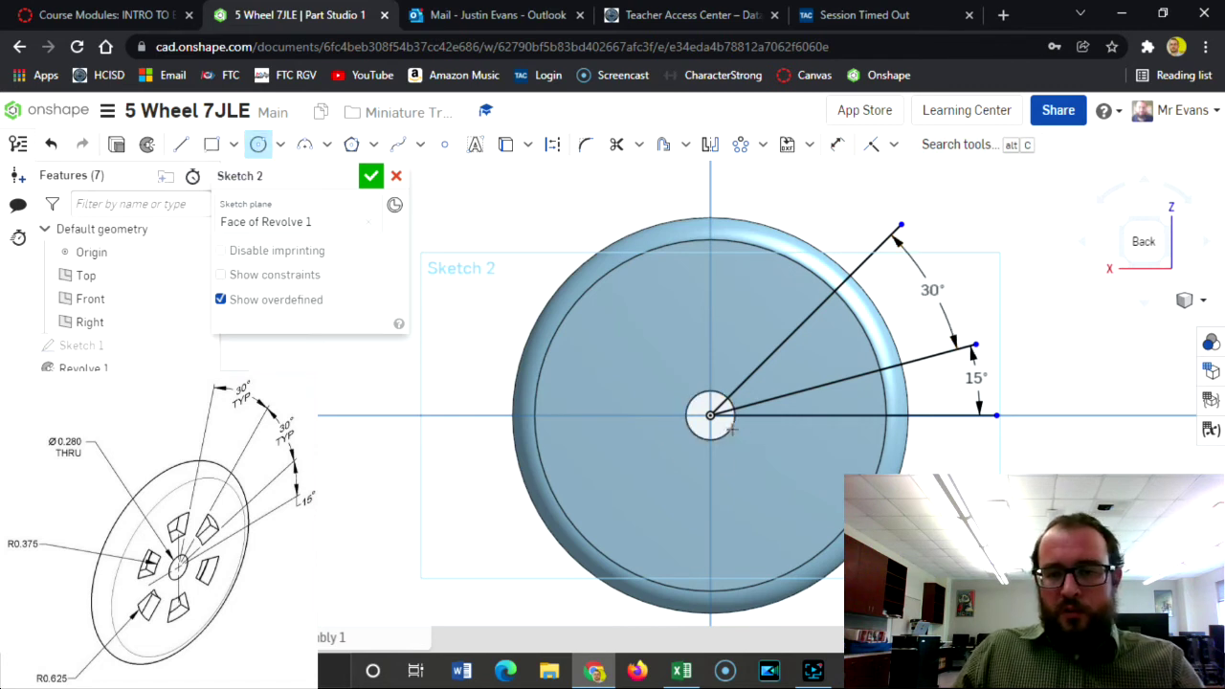
Draw two concentric circles on the hub centre with diameters 0.75 and 1.25
click(710, 415)
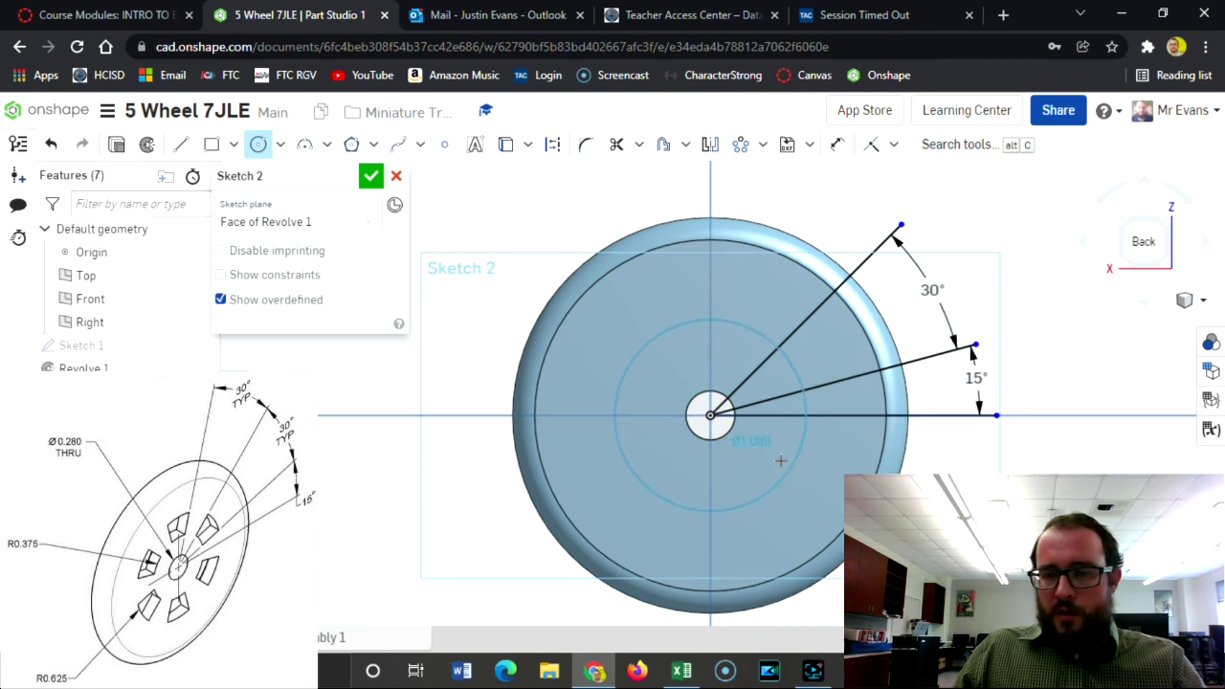
click(770, 454)
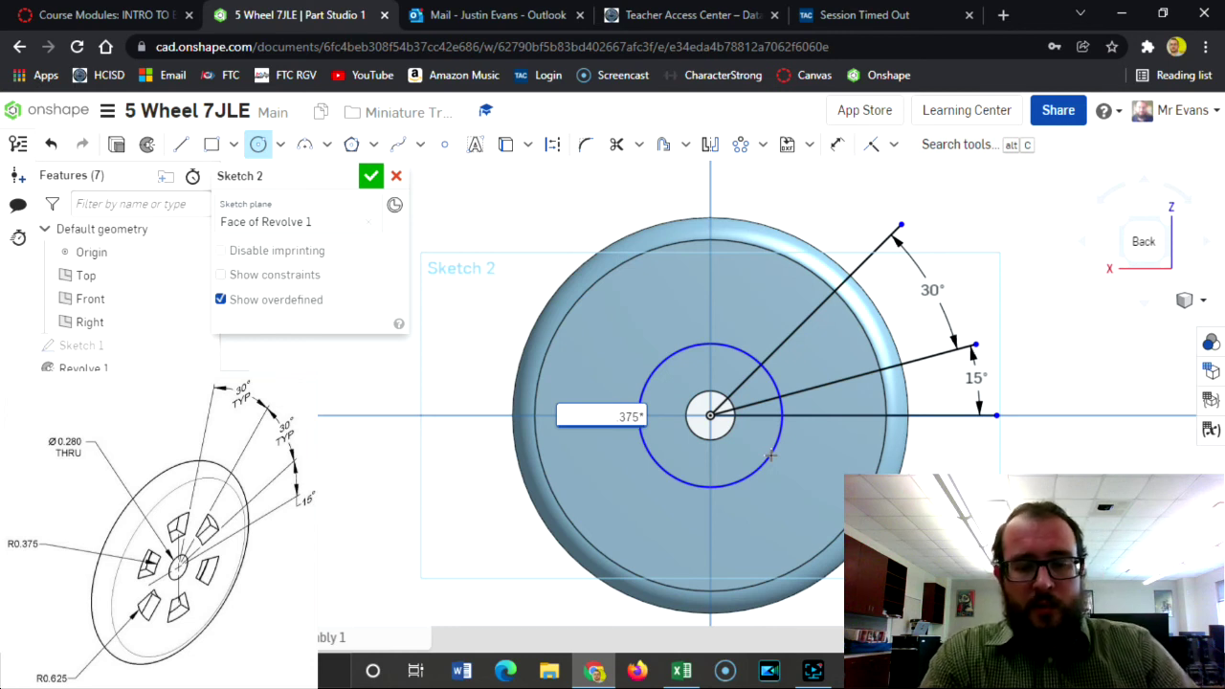
key(Return)
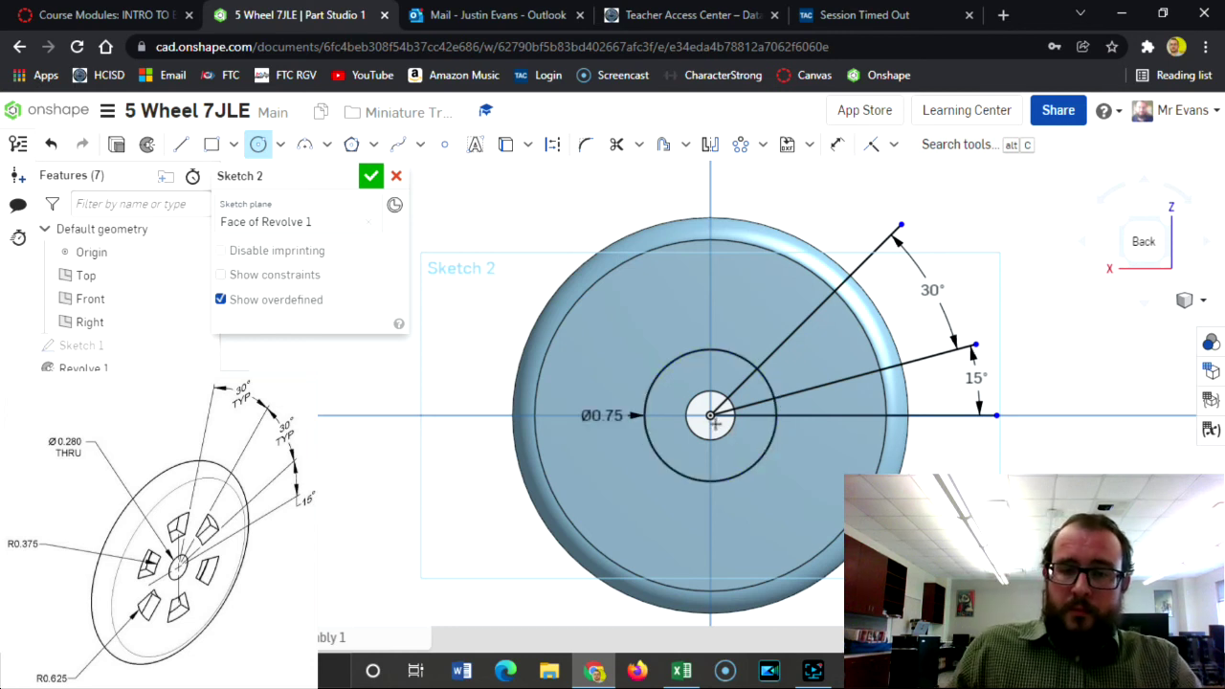
click(711, 418)
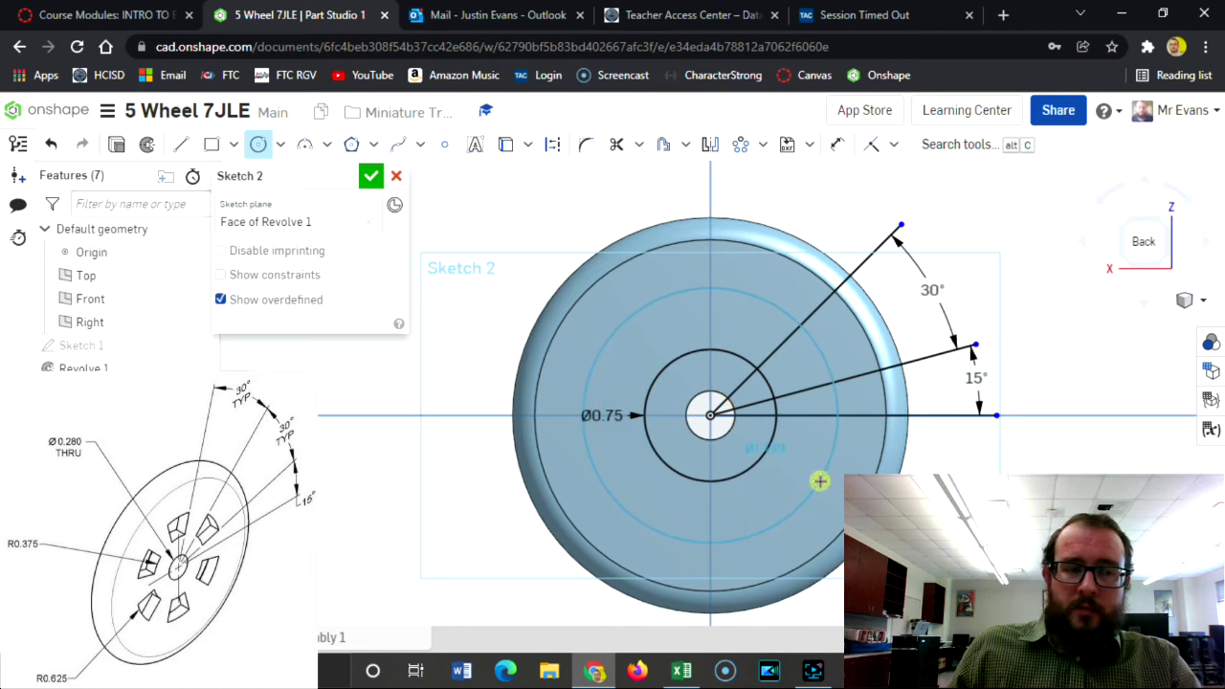
click(819, 482)
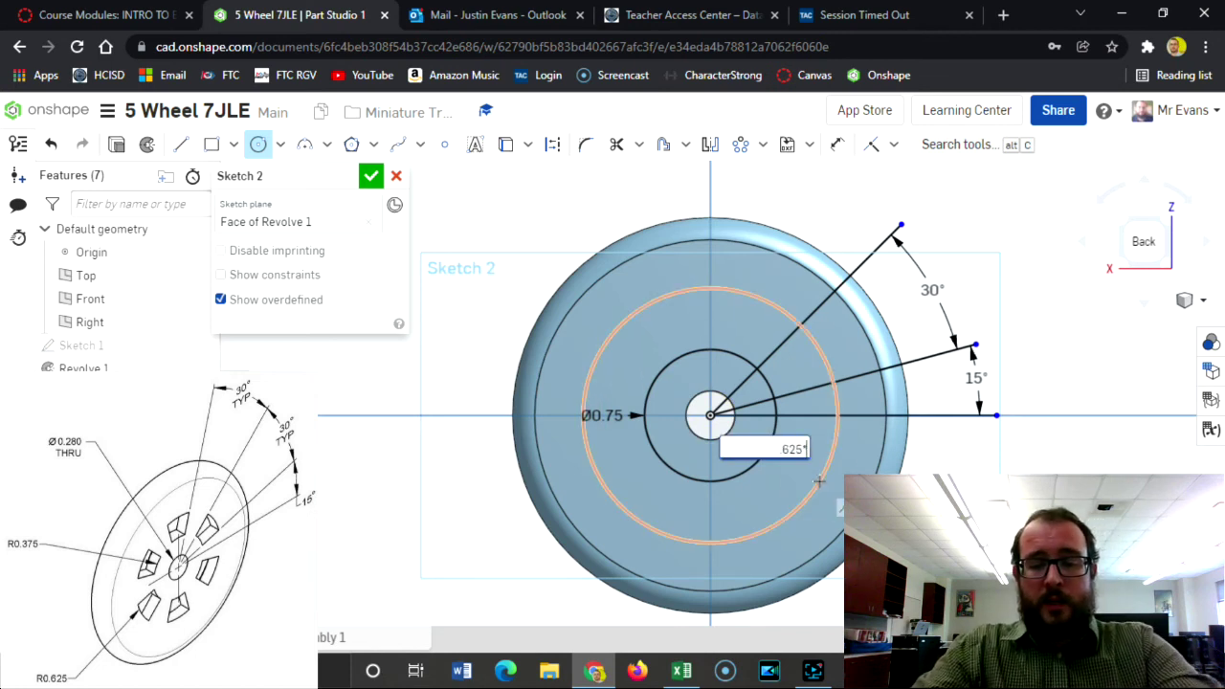
key(Return)
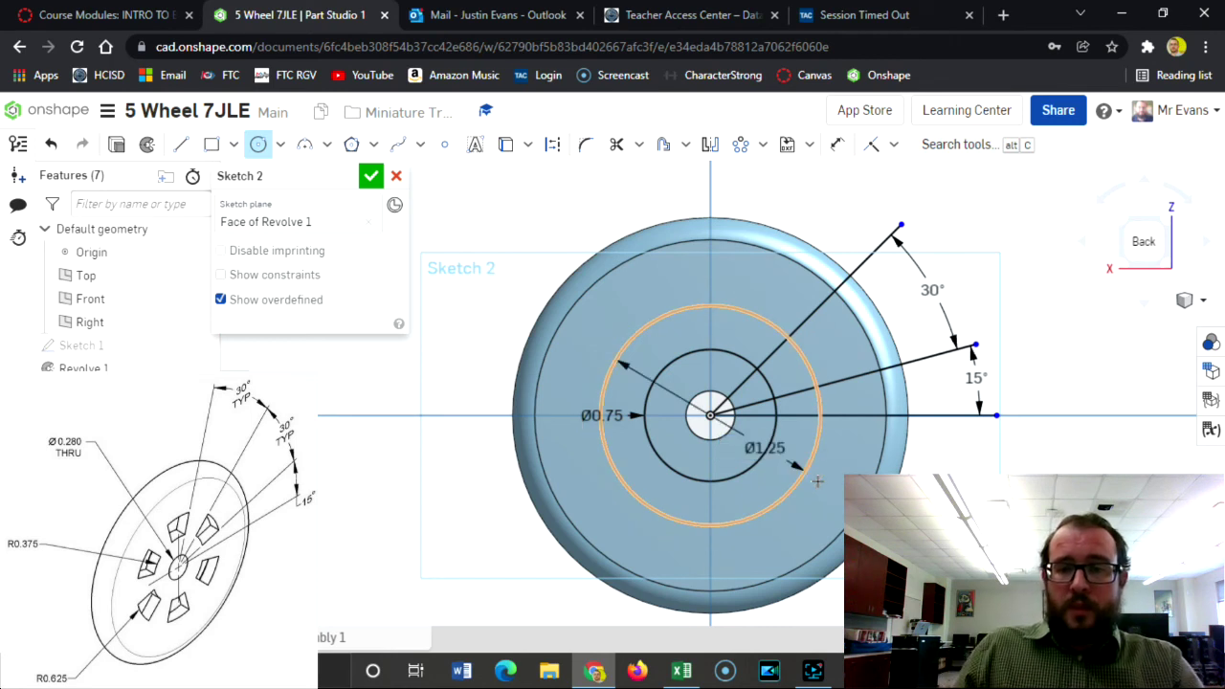
Trim the circles outside the wedge and the line pieces near the hub, undoing one mistaken trim
click(618, 143)
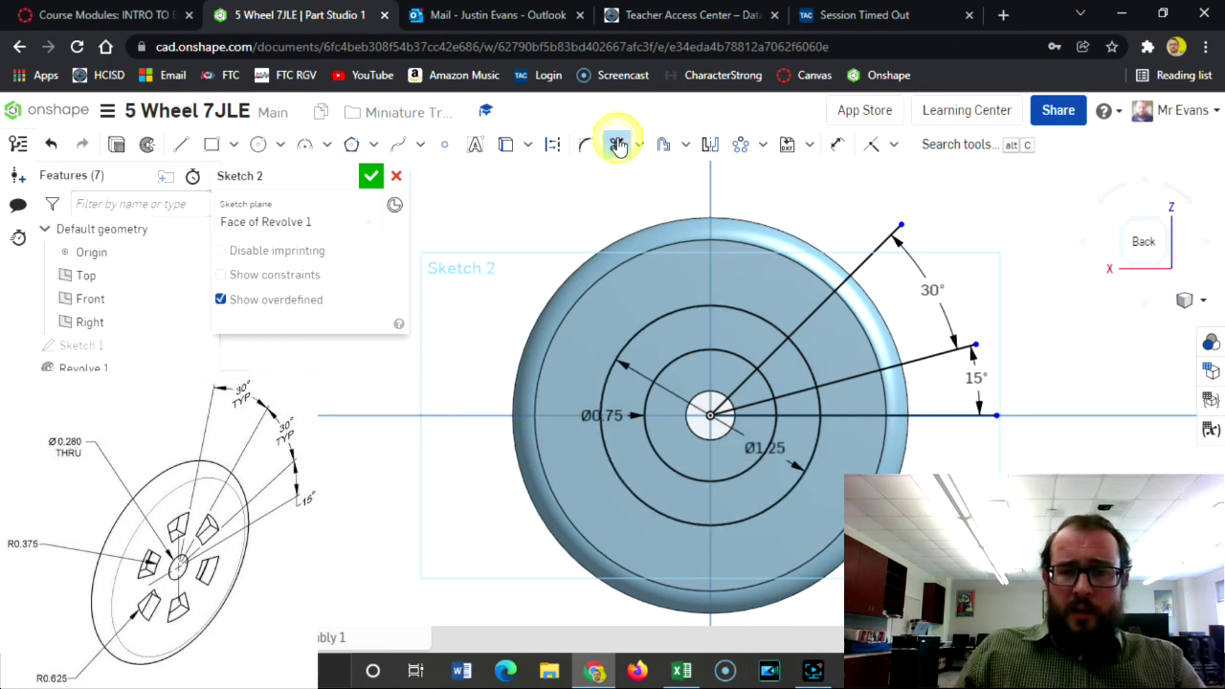
click(757, 316)
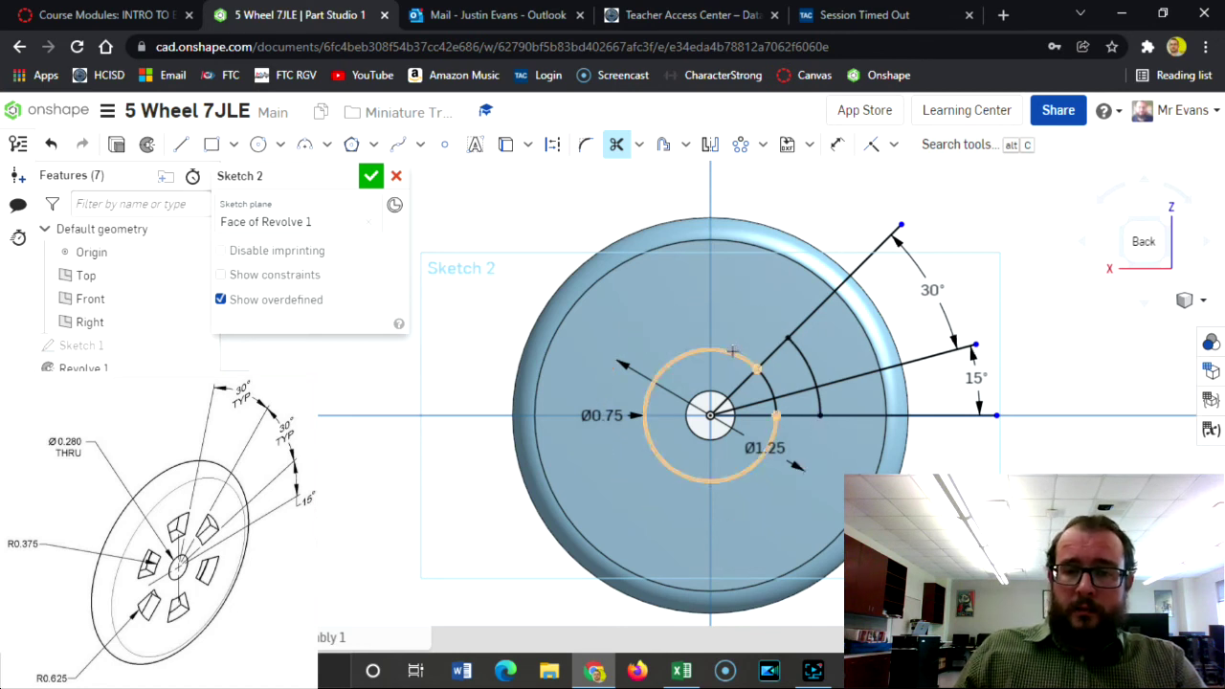
click(730, 351)
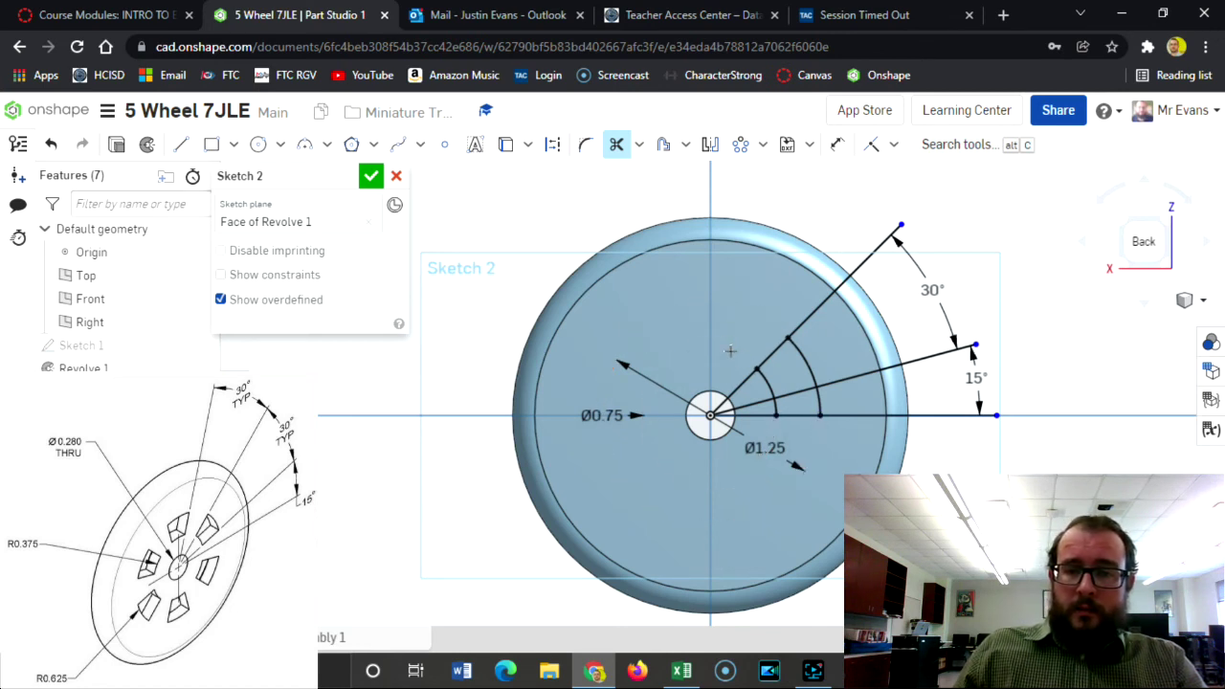
click(756, 404)
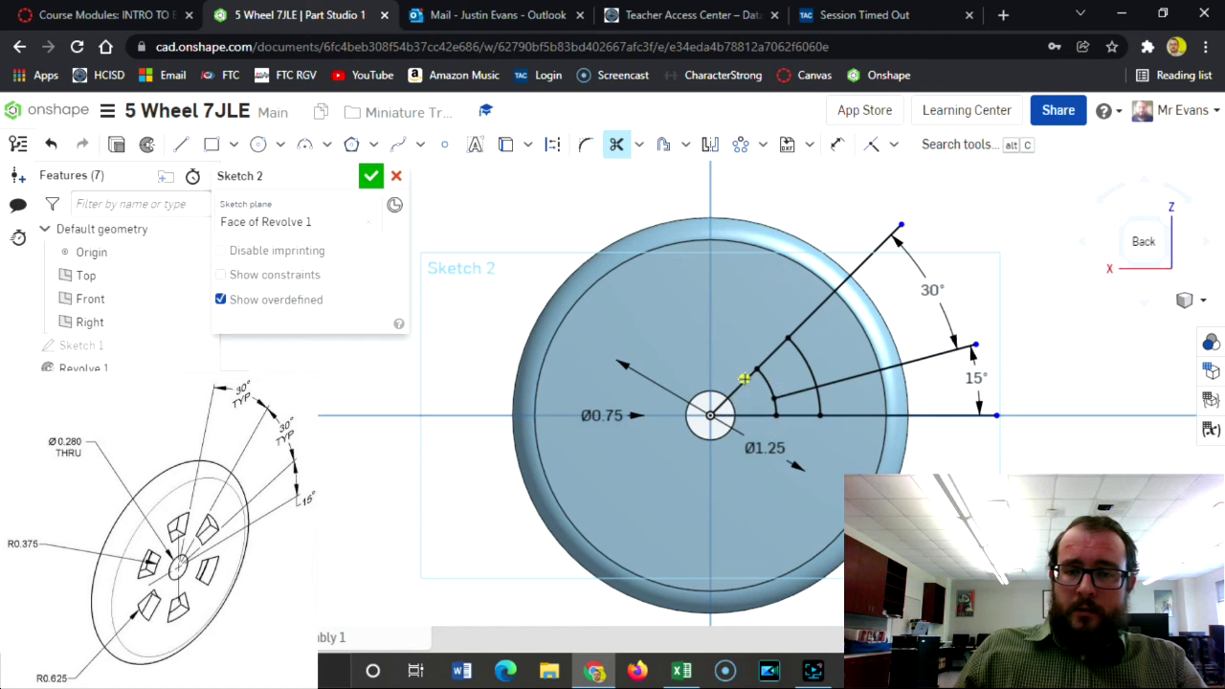
click(744, 379)
click(760, 366)
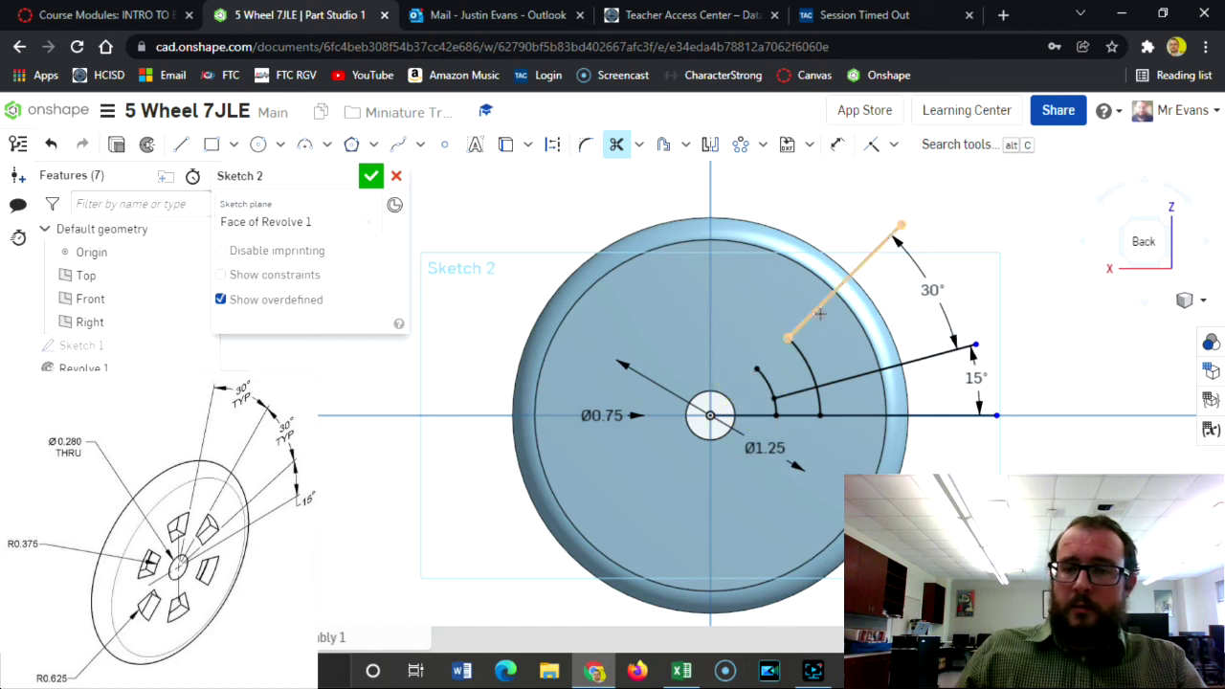
click(51, 144)
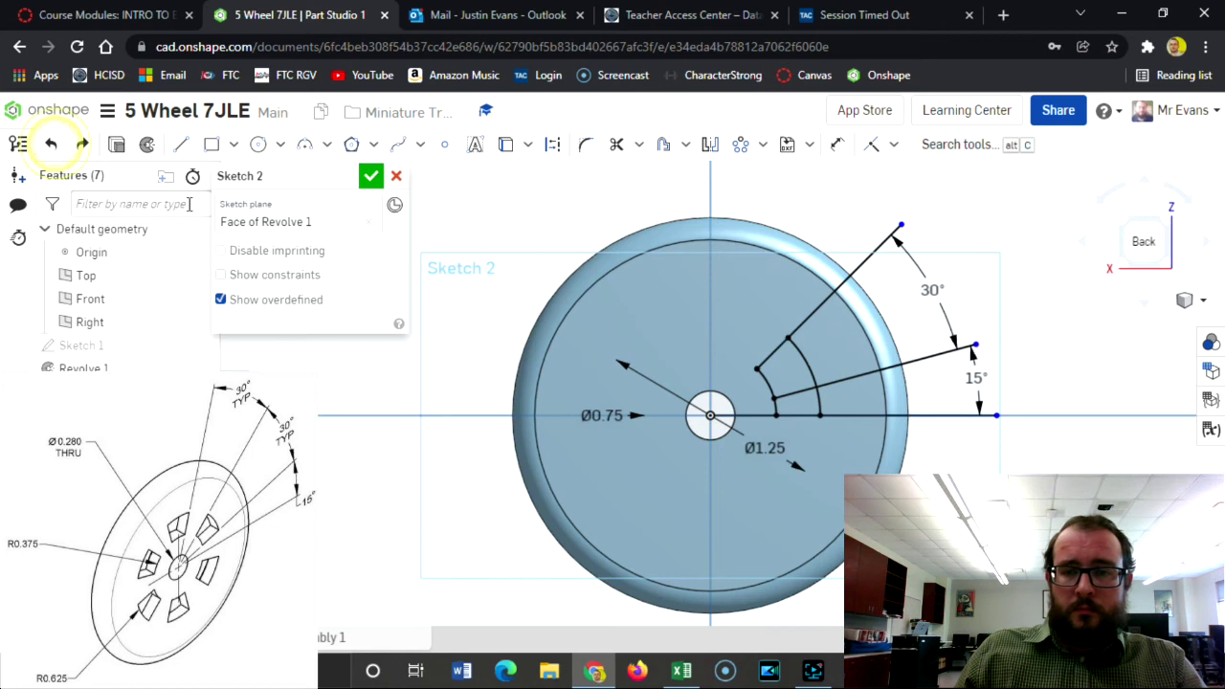
Trim both lines beyond the outer arc and remove the stray arcs below the wedge
click(617, 146)
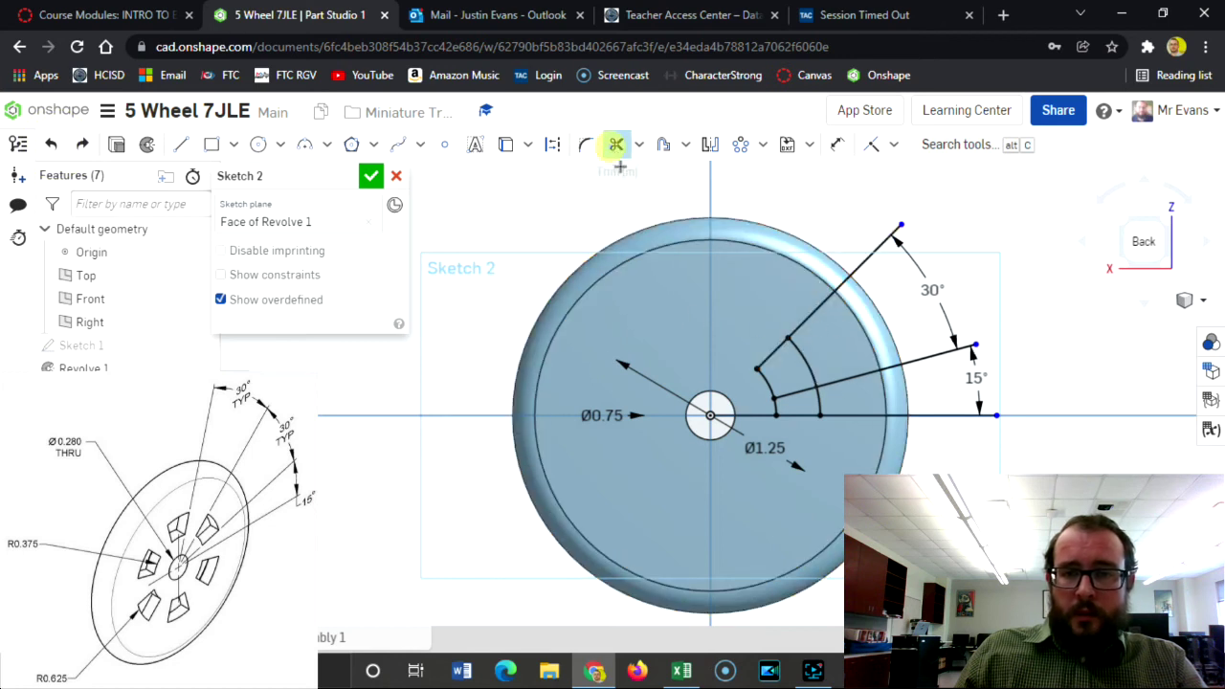
click(821, 302)
click(866, 375)
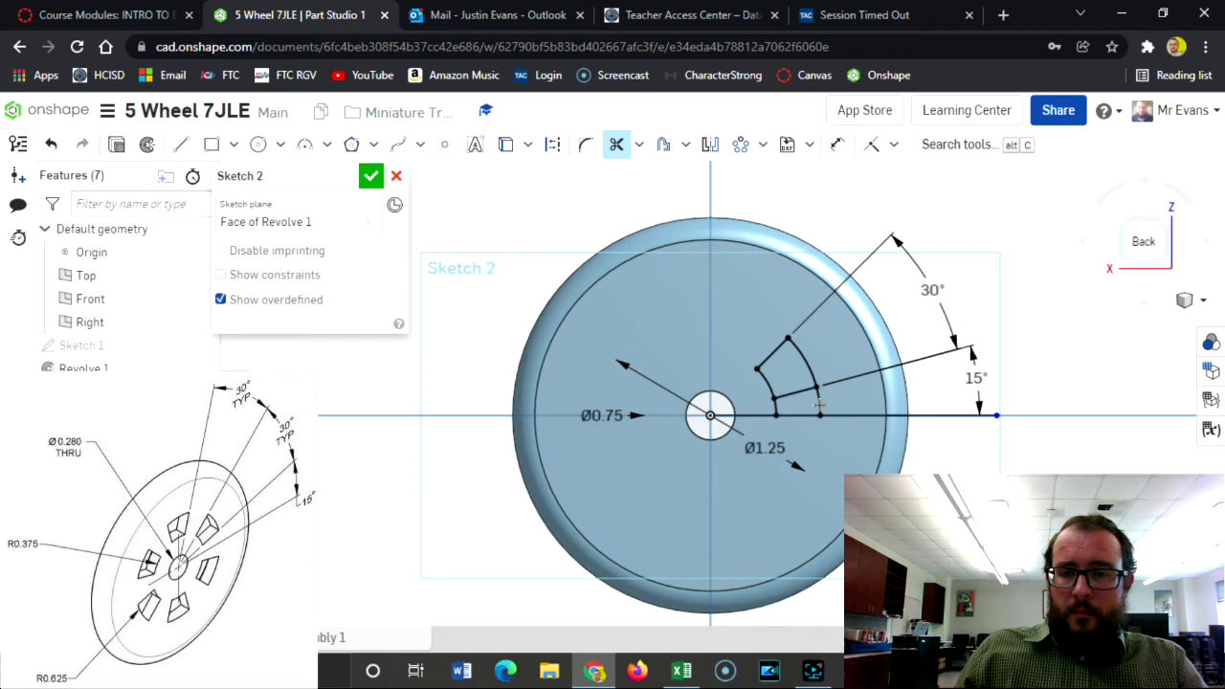
click(819, 406)
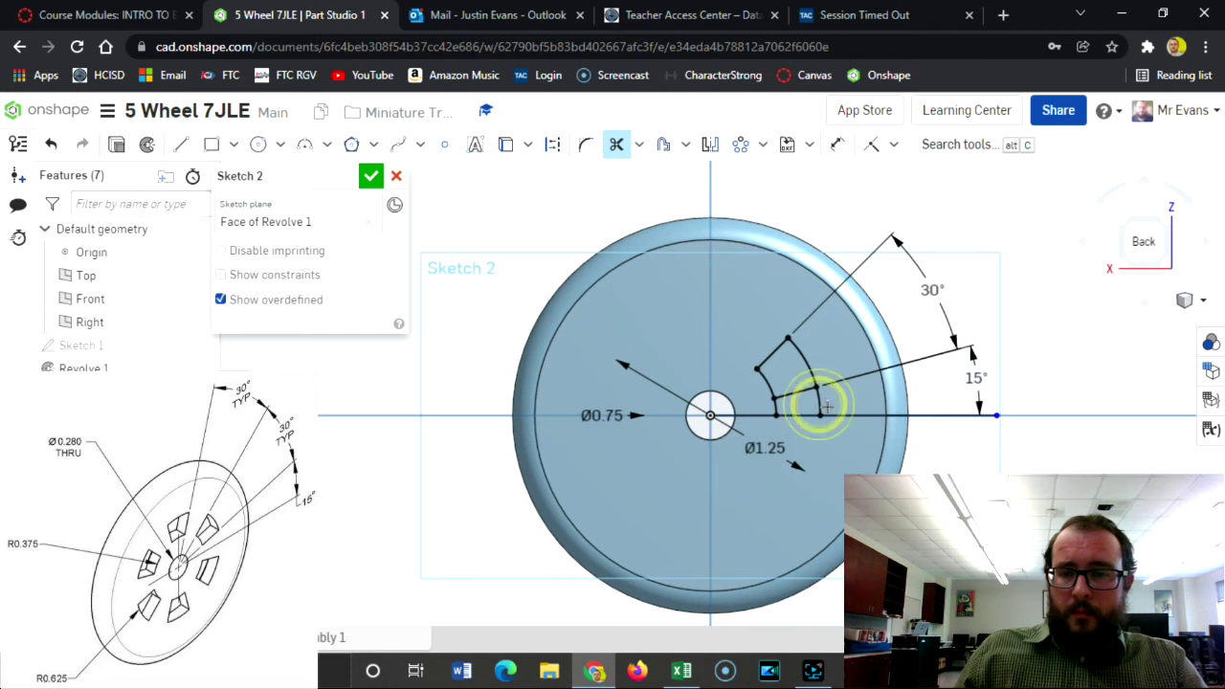
click(776, 409)
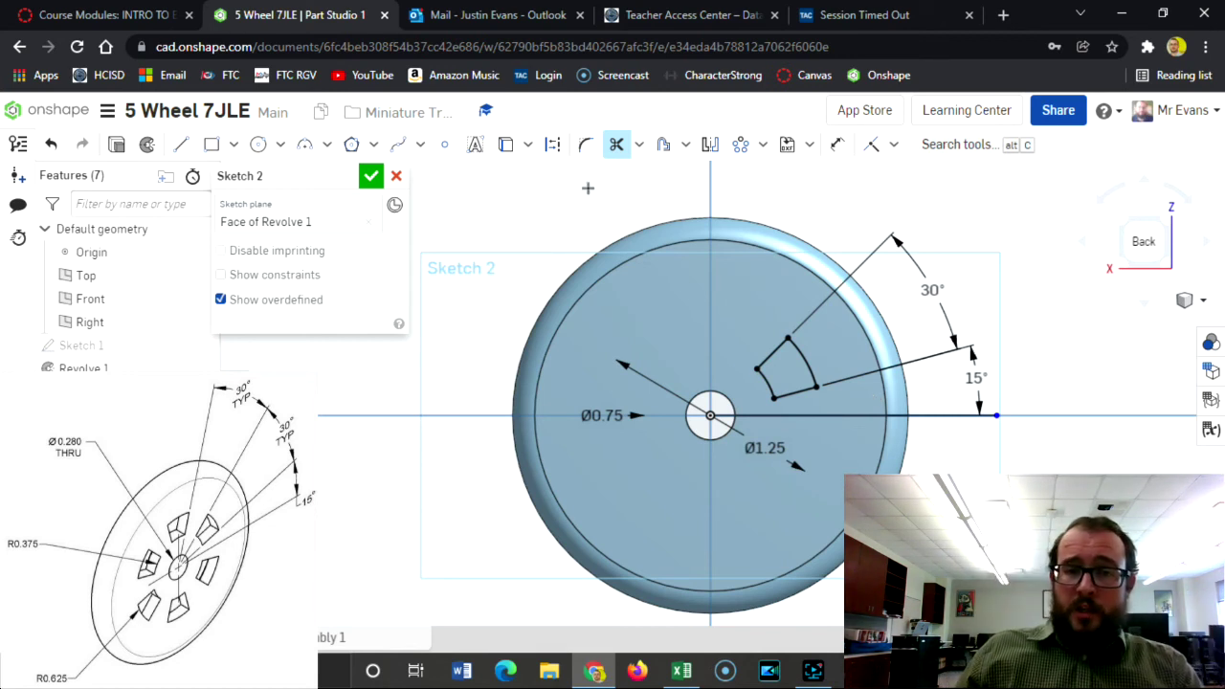
click(756, 147)
Circular-pattern the wedge's four edges into 6 copies around the hub and close Sketch 2
click(799, 206)
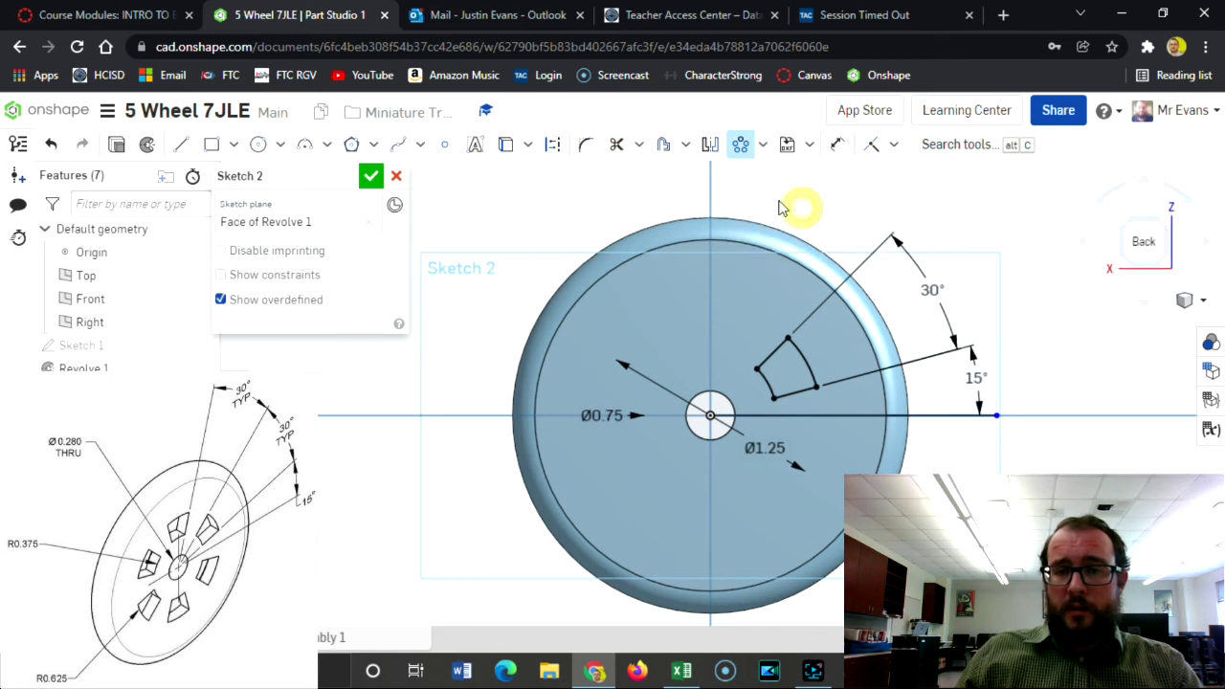
click(766, 382)
click(807, 358)
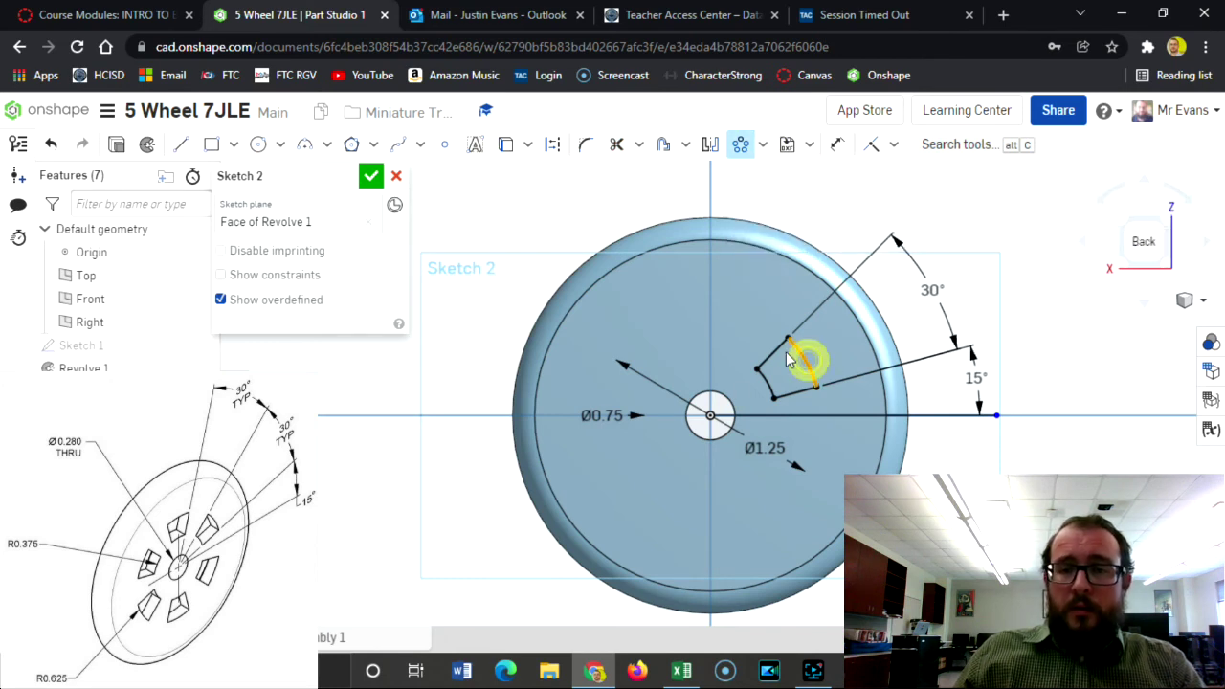
click(779, 349)
click(768, 389)
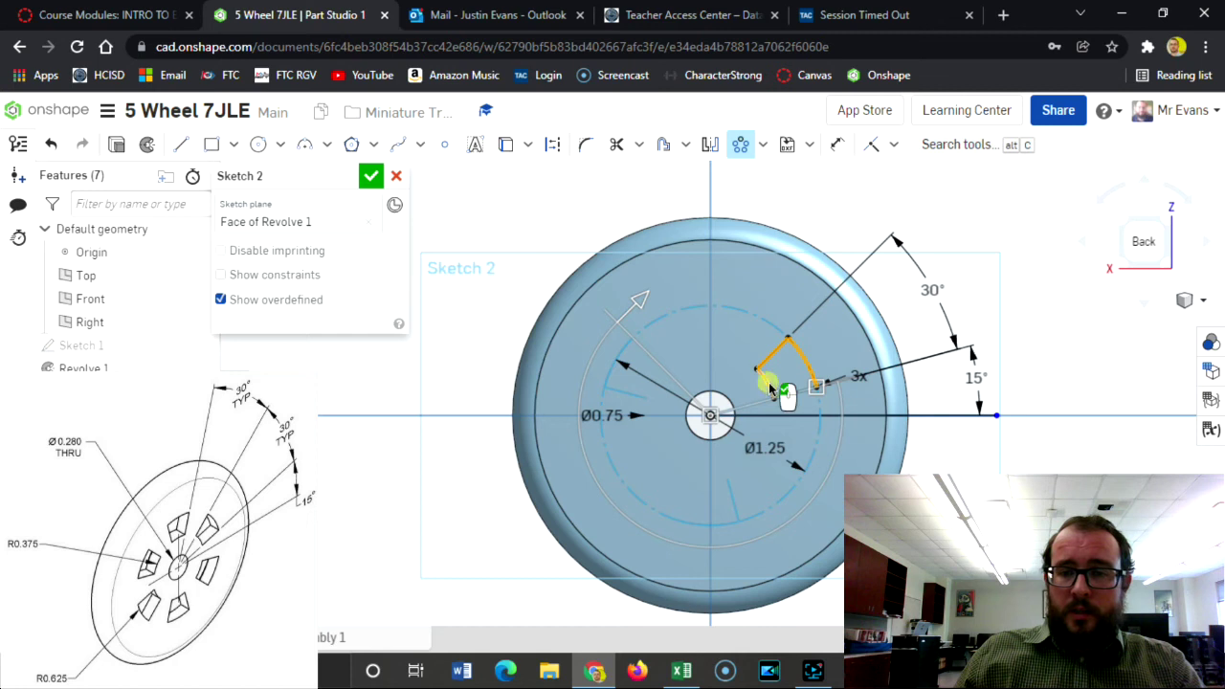
click(857, 374)
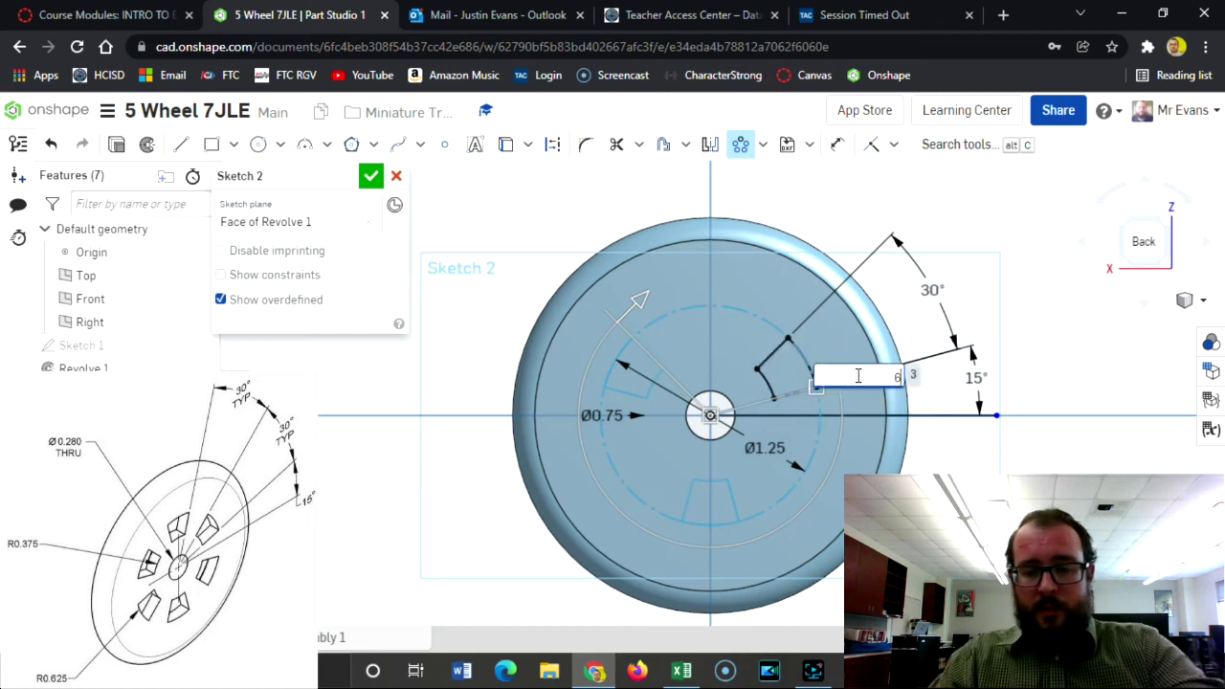
text(6)
key(Return)
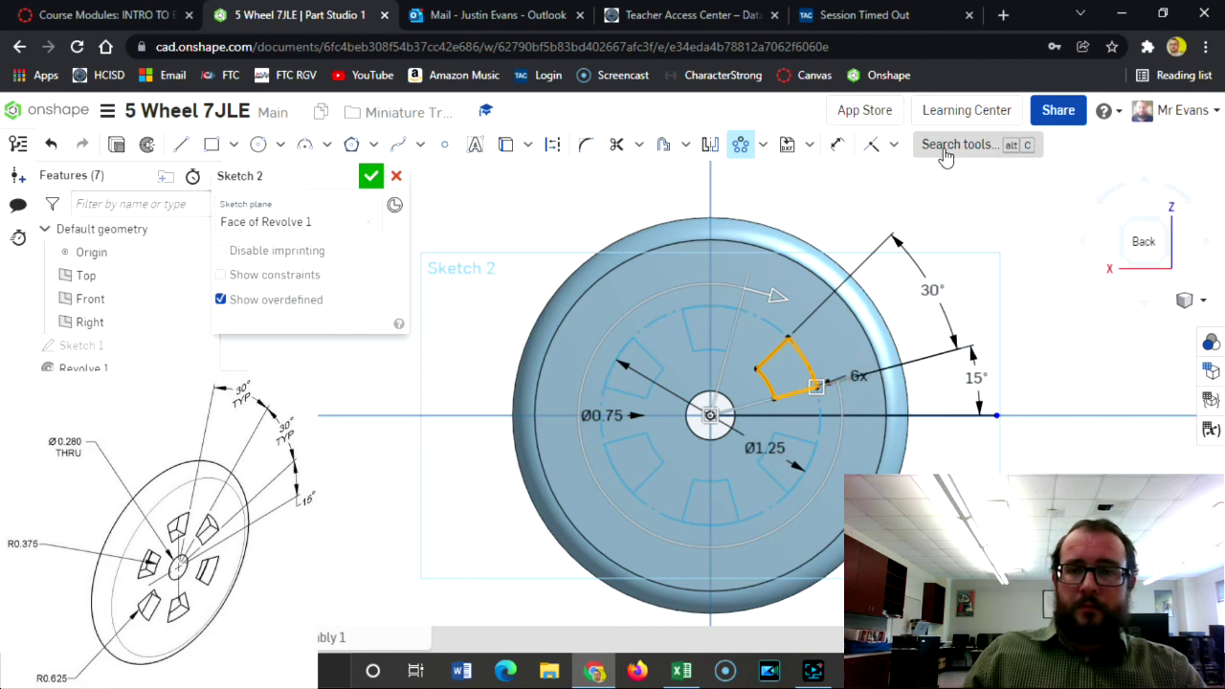
click(372, 177)
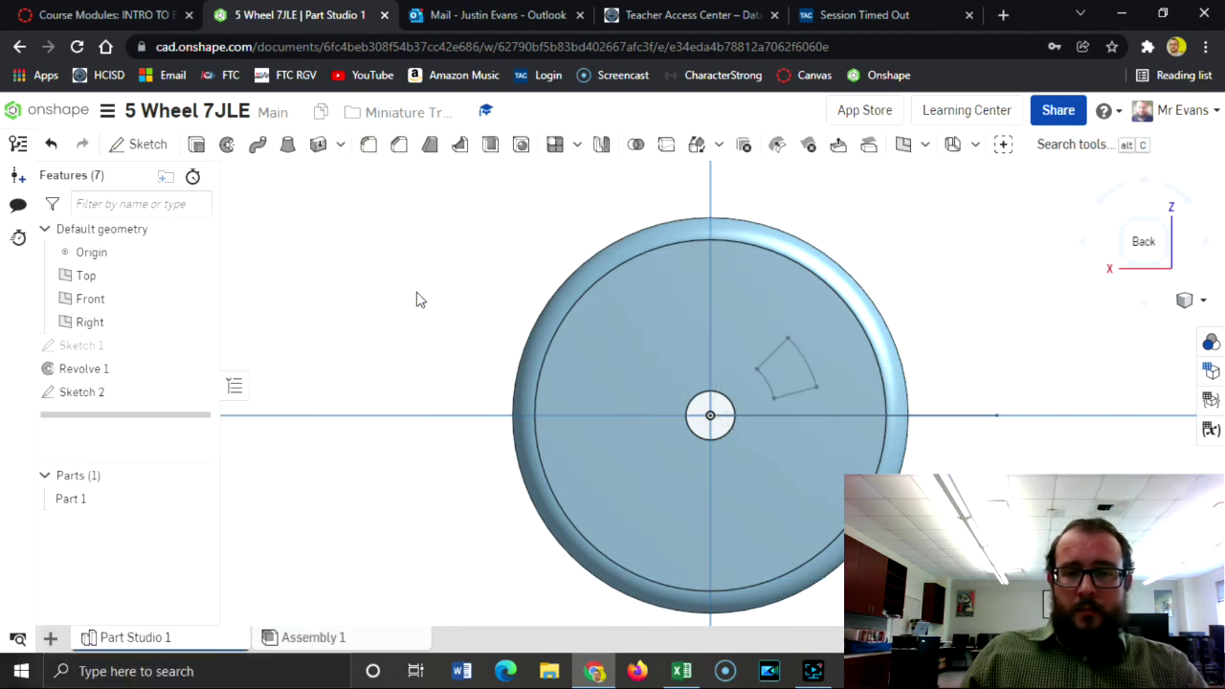
Start an extrude and select all six wedge regions of Sketch 2
click(197, 144)
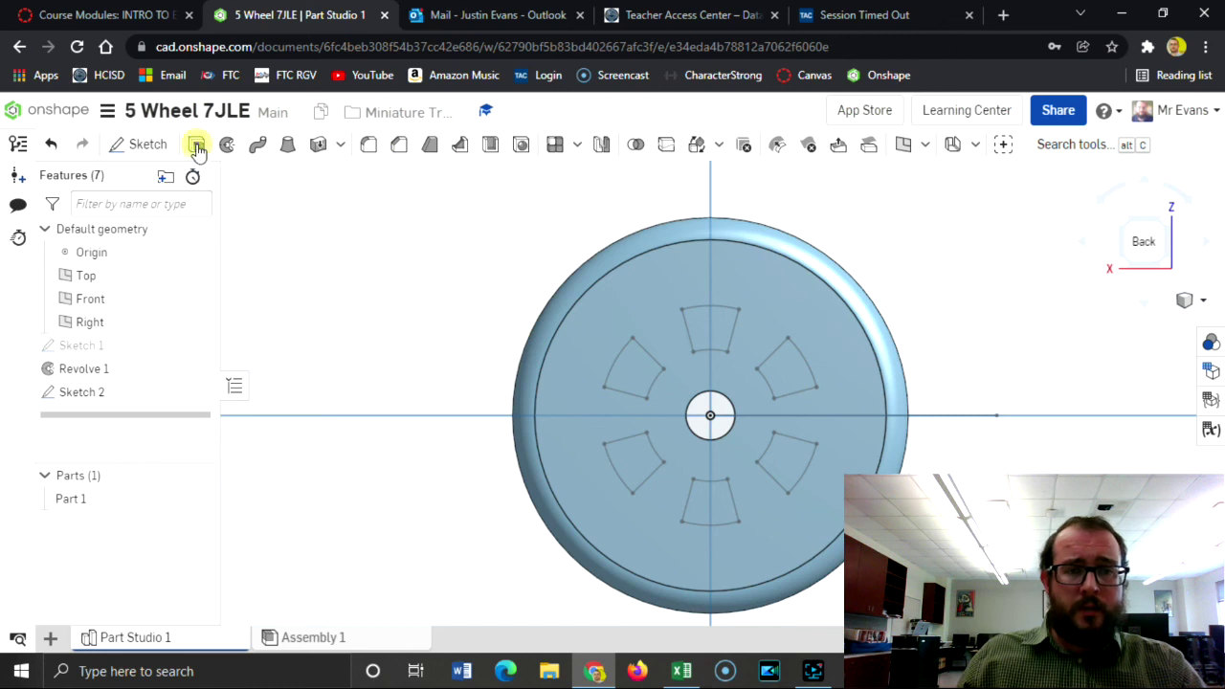
click(711, 322)
click(789, 371)
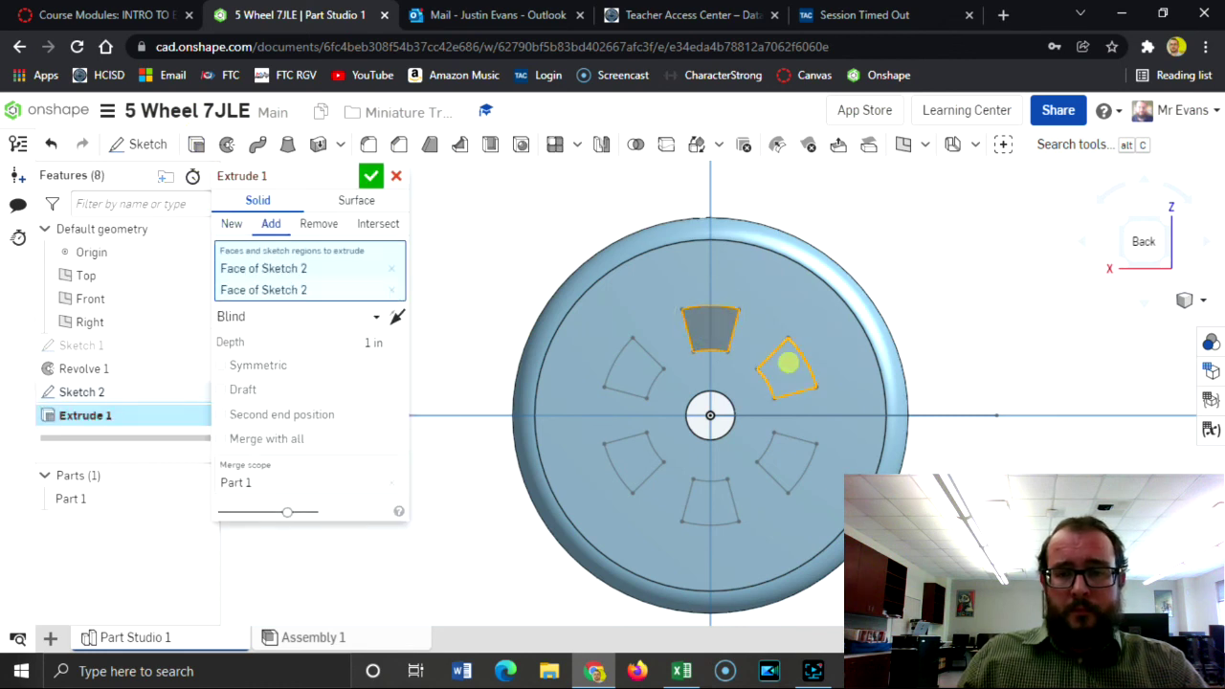
click(791, 482)
click(720, 507)
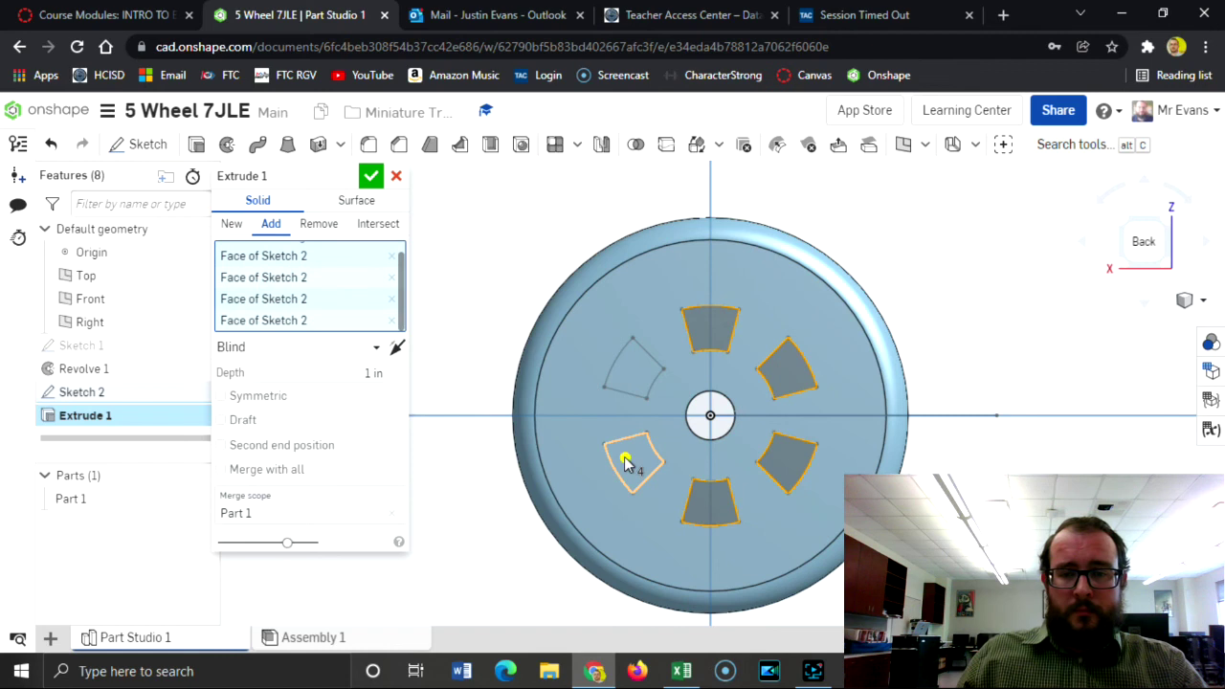
click(624, 463)
click(625, 385)
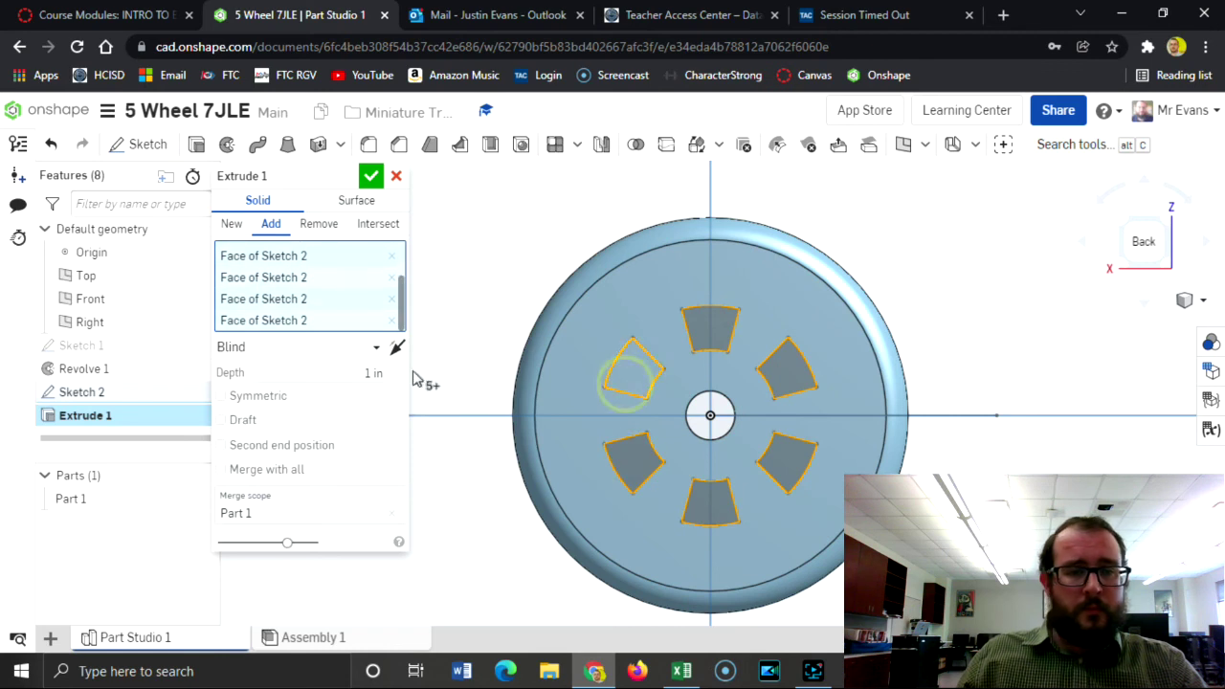
Set the extrude to Through all in Remove mode and accept it
click(306, 353)
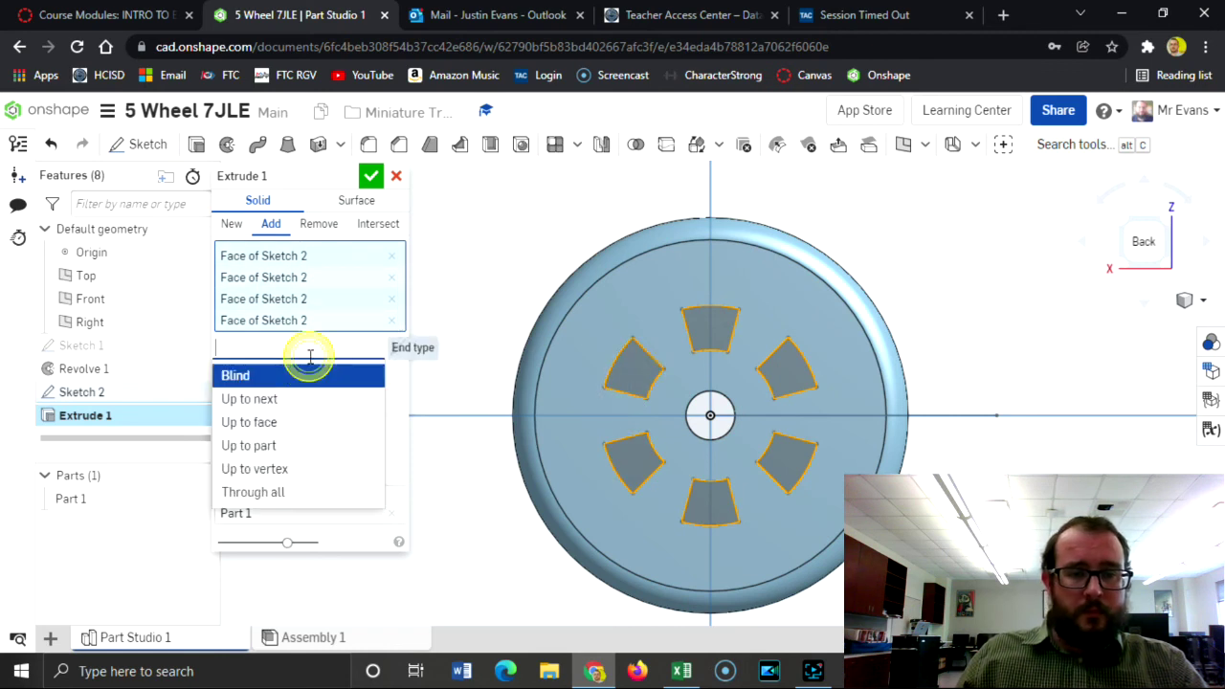
click(285, 494)
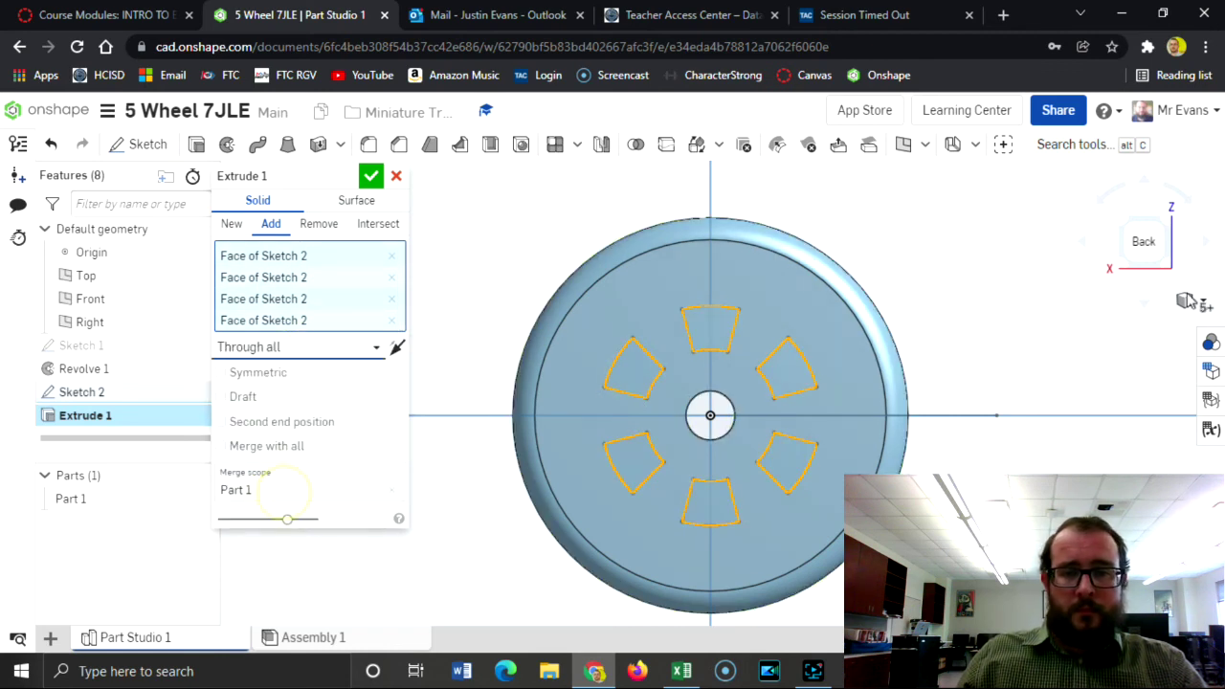
click(1149, 239)
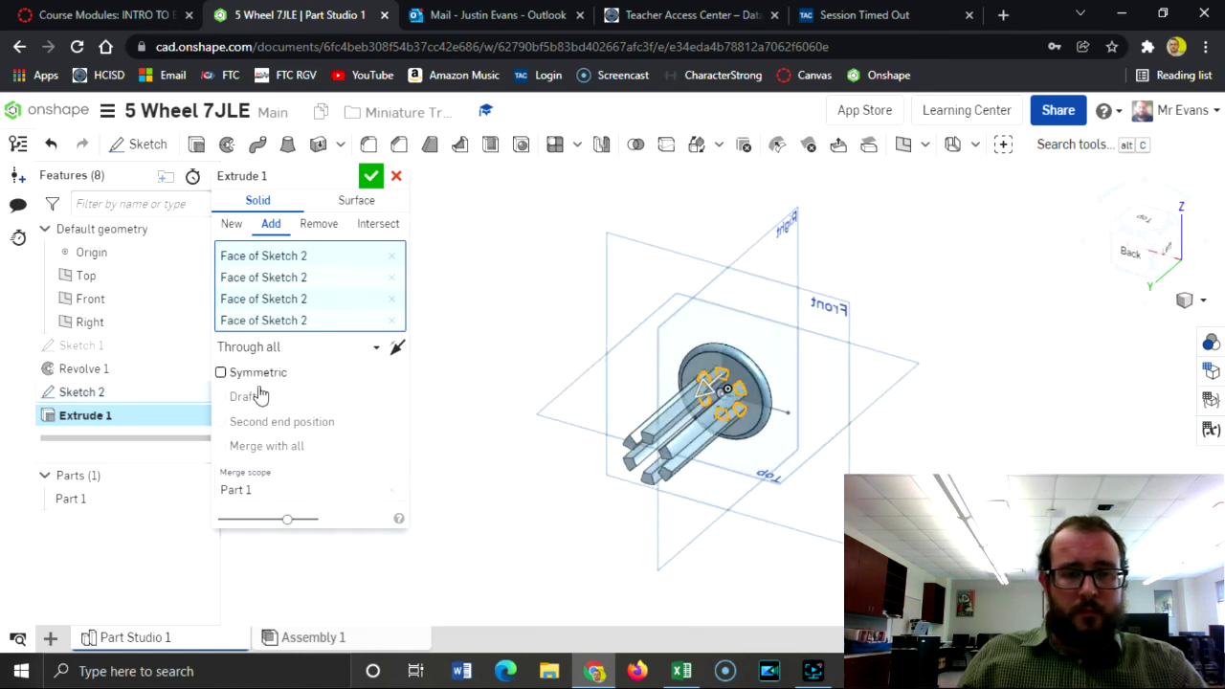
click(318, 224)
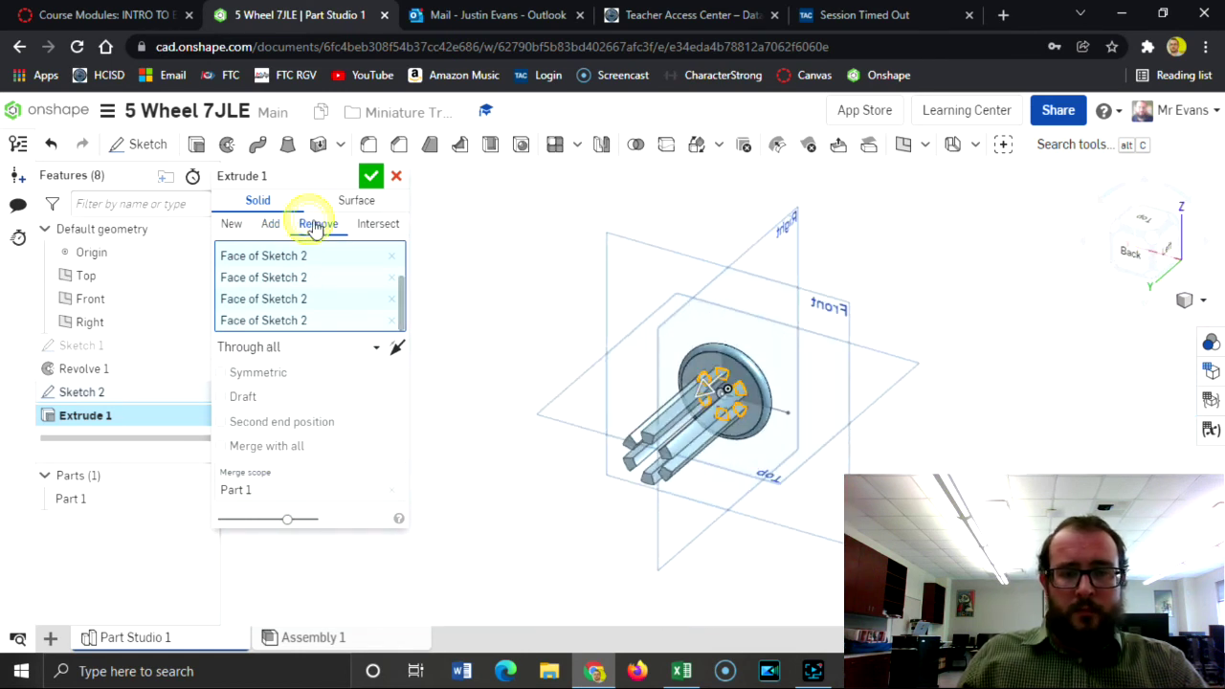
scroll(728, 392, down, 3)
scroll(739, 402, up, 5)
scroll(739, 402, up, 6)
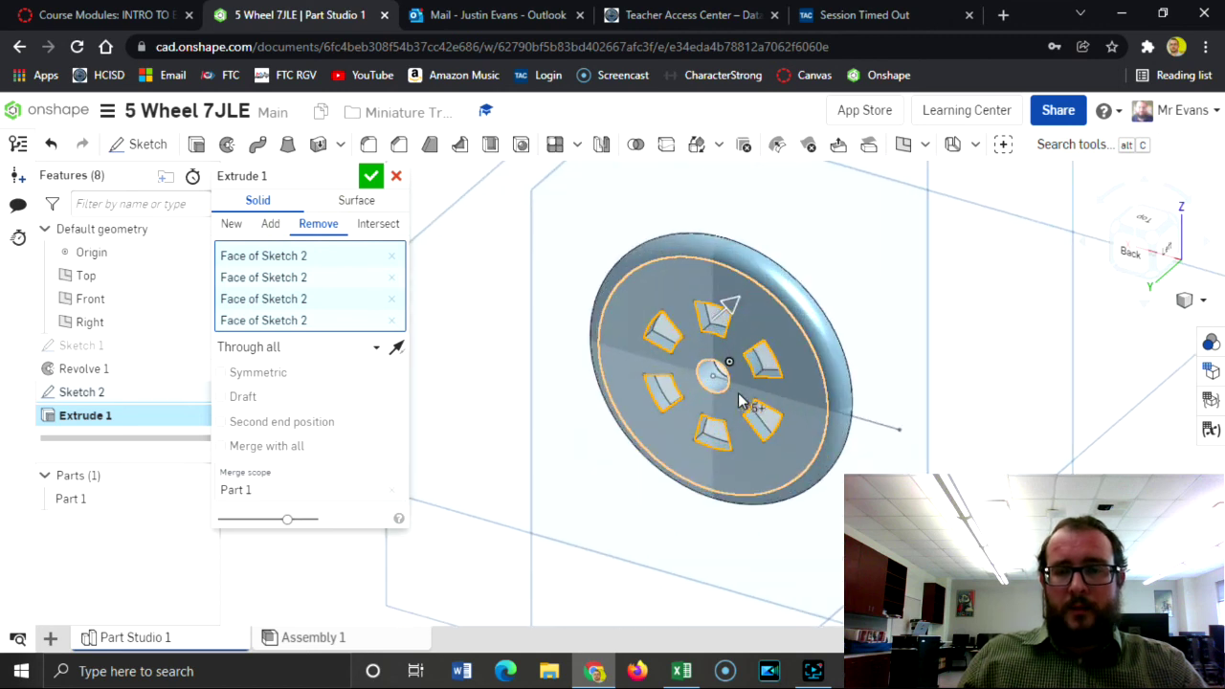
click(372, 178)
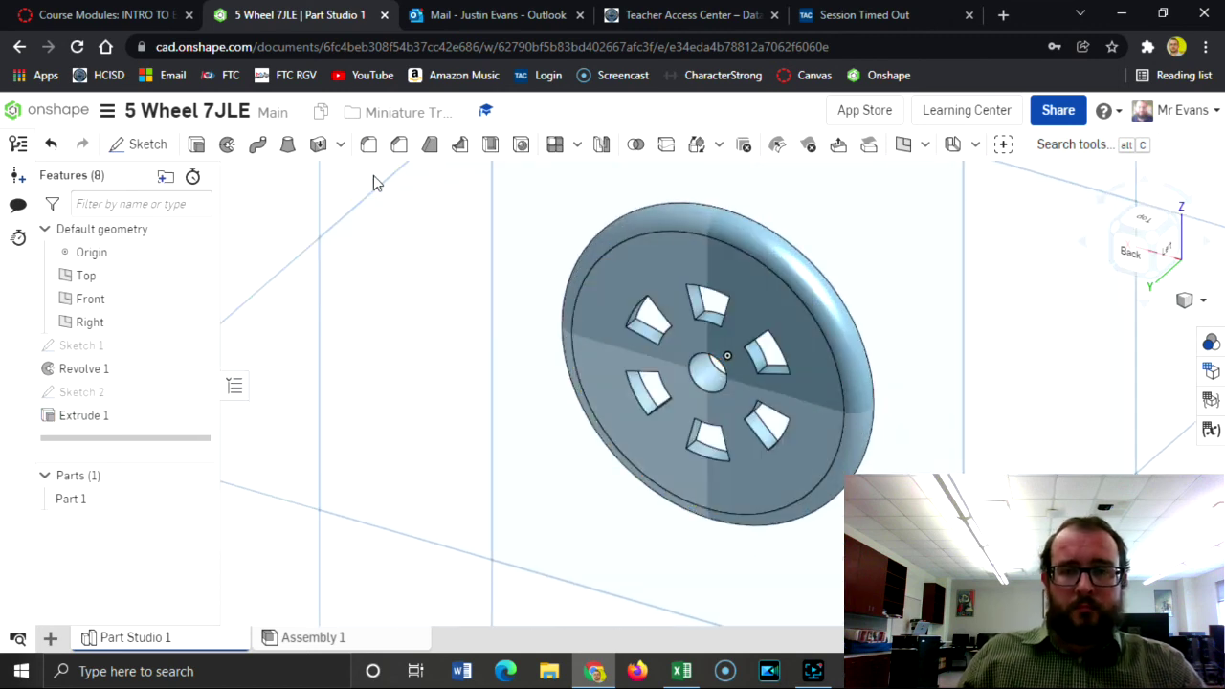
View the wheel isometrically, then straight from the Front
click(1179, 222)
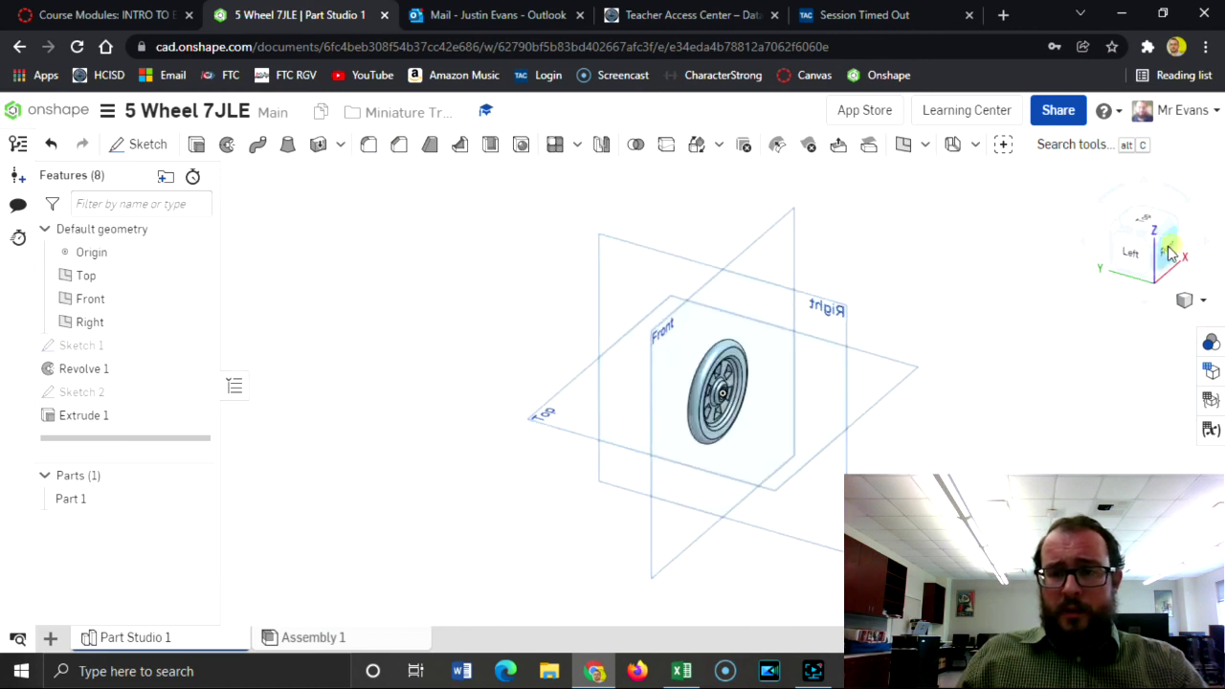
click(1170, 251)
scroll(763, 389, up, 5)
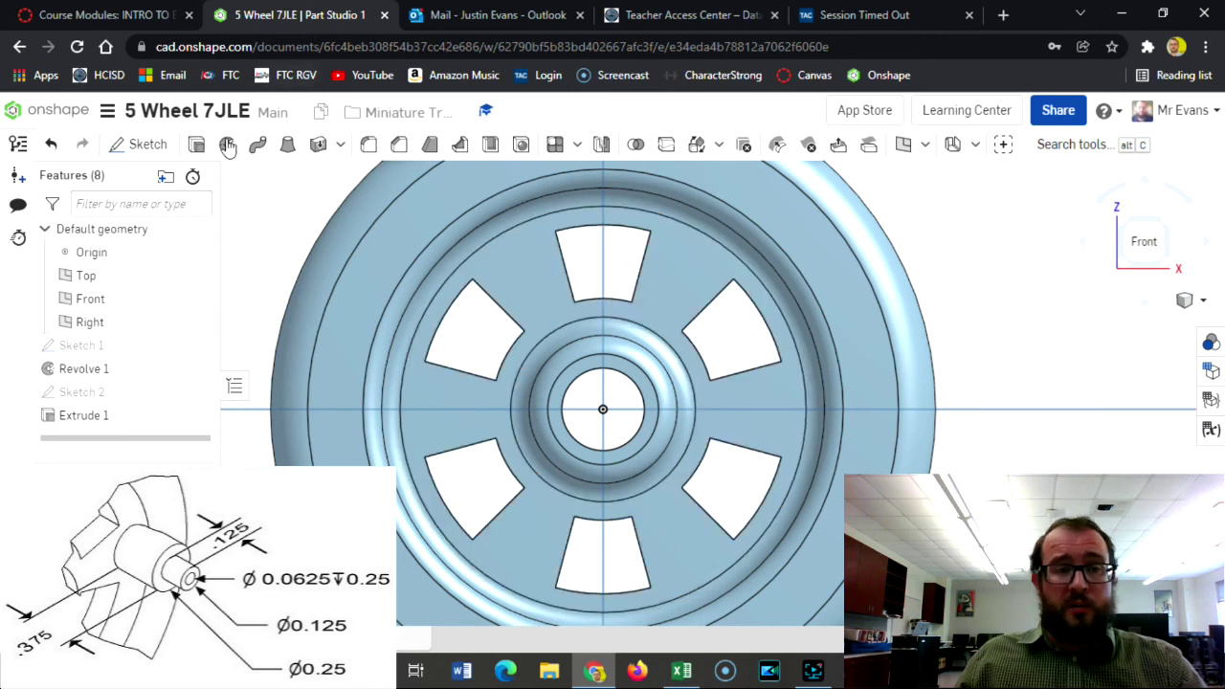
click(145, 143)
Sketch a Ø0.25 circle on the wheel face, 0.7 from the centre
click(788, 390)
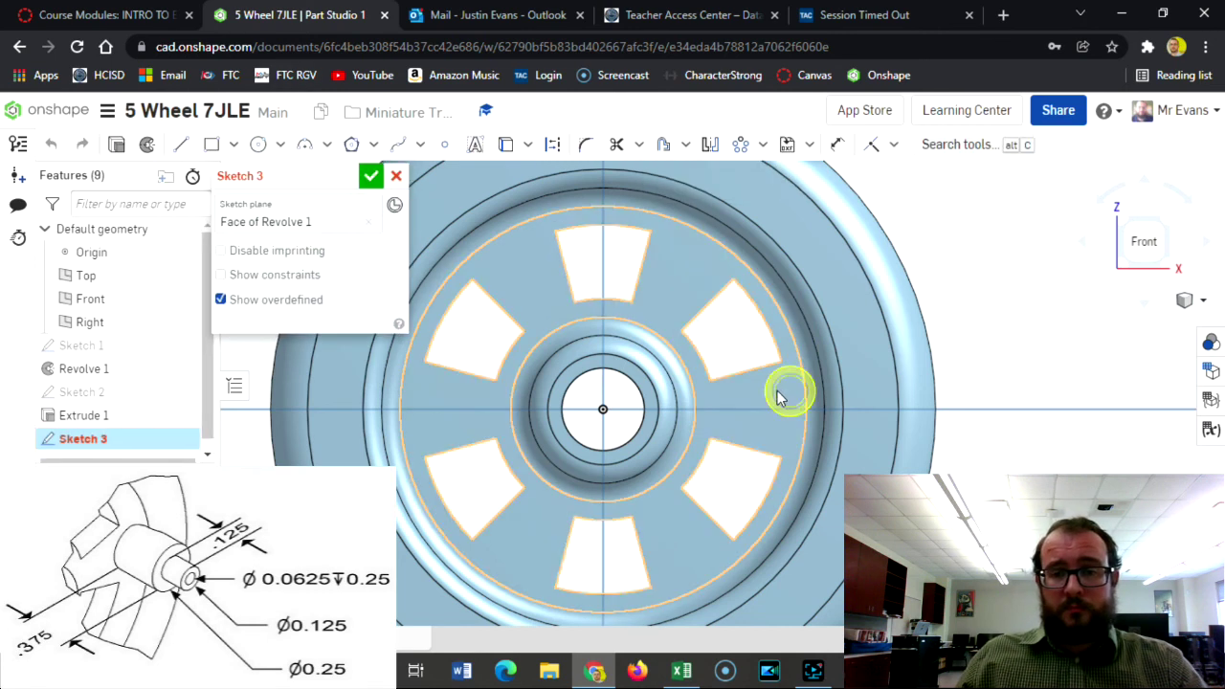
click(258, 145)
click(780, 409)
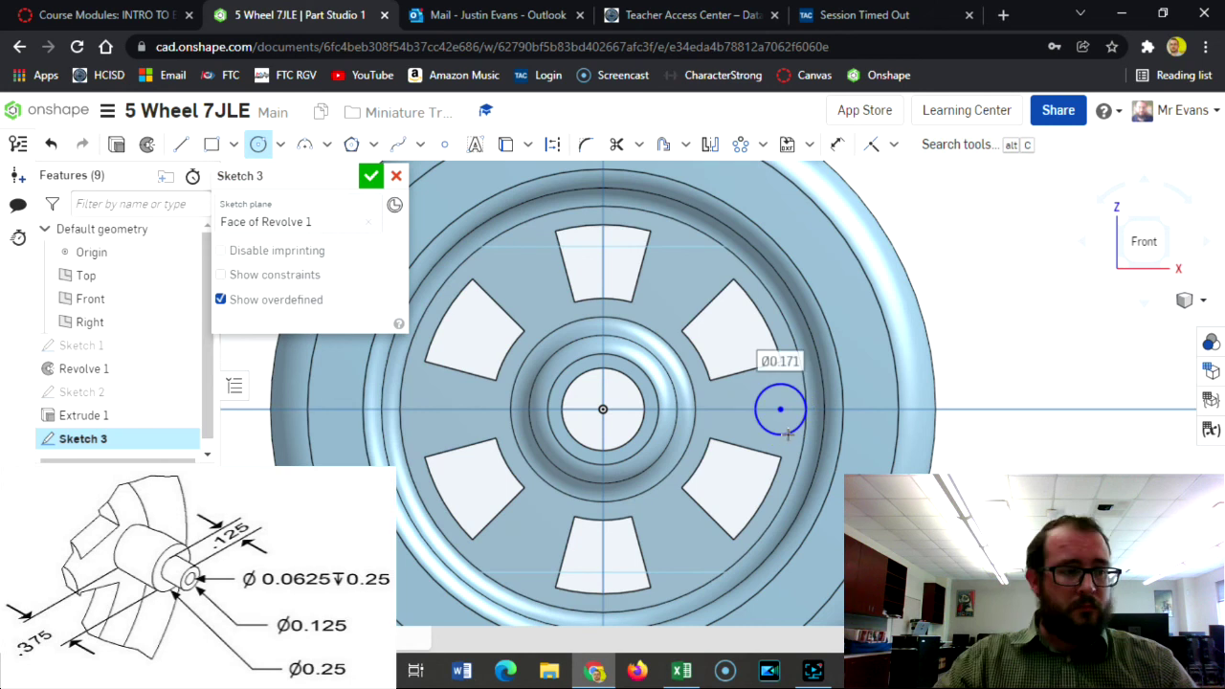
text(0.25)
key(Return)
click(602, 410)
click(780, 410)
click(780, 486)
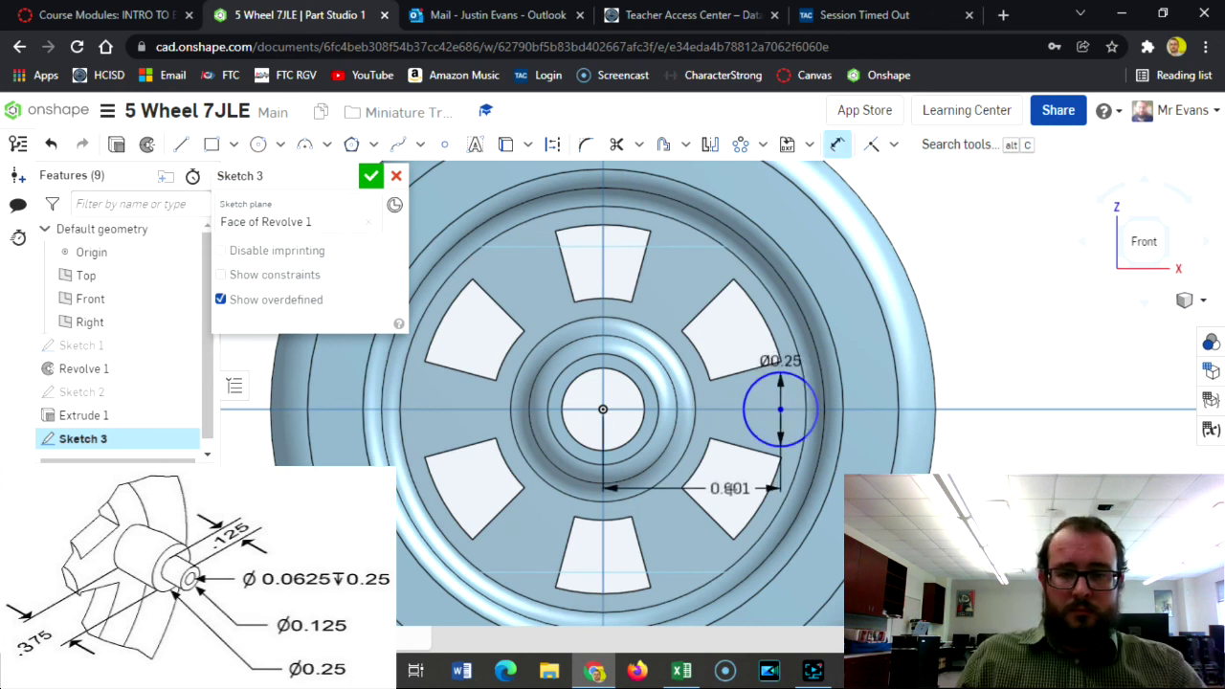
text(0.7)
key(Return)
key(shift+e)
Extrude the circle 0.375 in to form the axle peg
scroll(833, 385, up, 5)
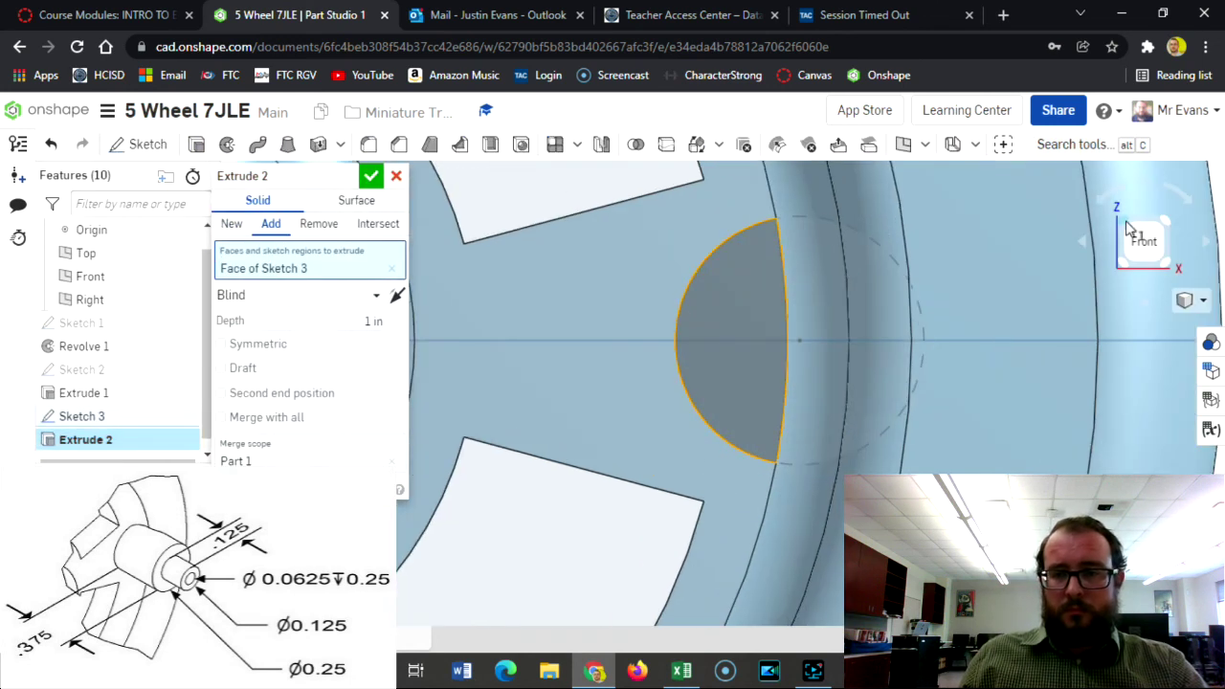
click(123, 416)
click(364, 322)
text(0.375)
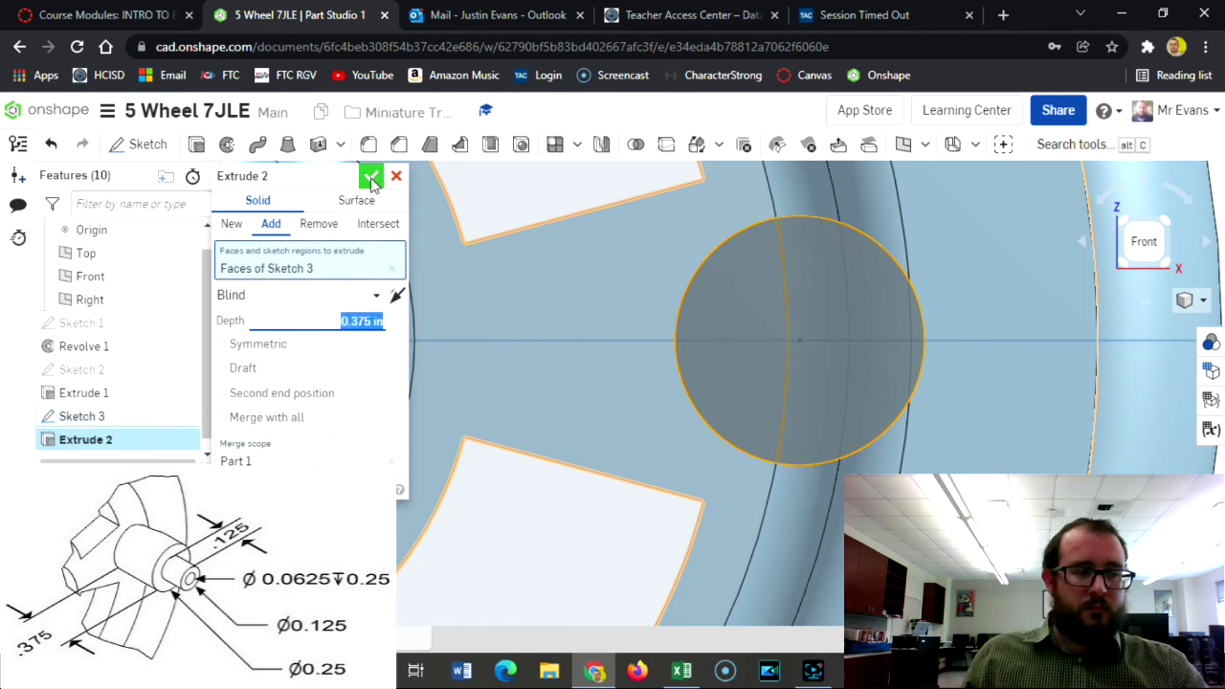
click(370, 176)
Sketch a Ø0.125 circle on the peg's end face and extrude it as a step
key(shift+s)
click(772, 284)
key(c)
click(799, 340)
text(0.125)
key(Return)
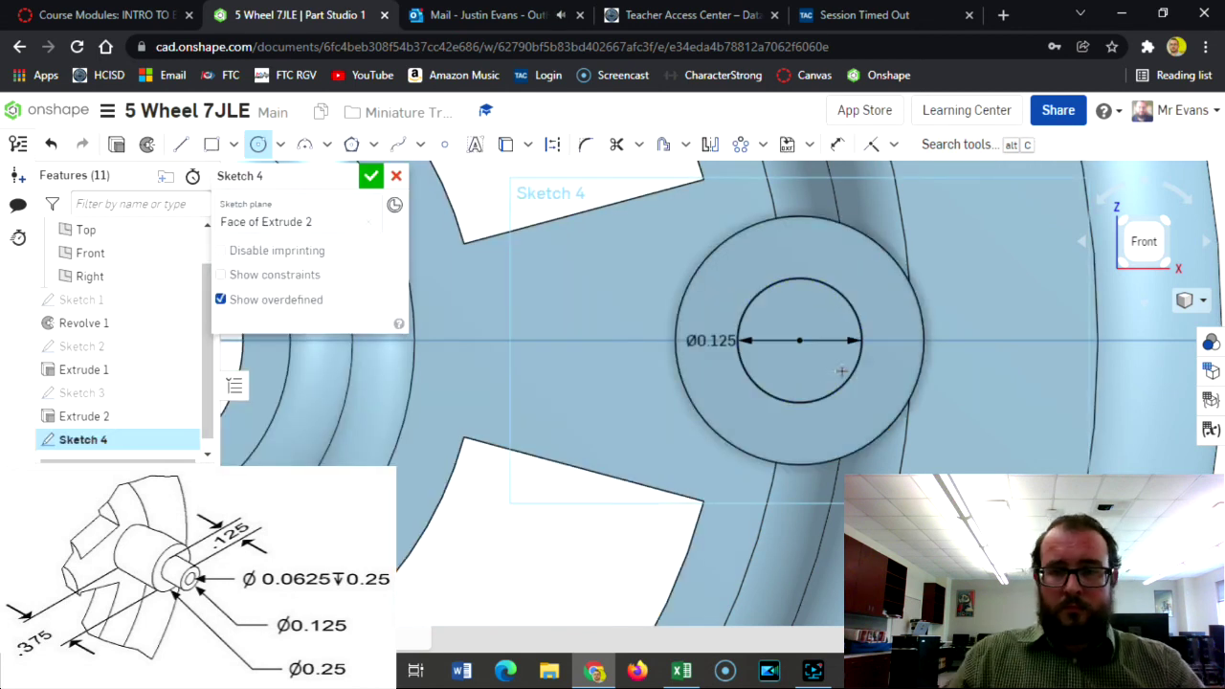
key(Return)
key(shift+e)
key(Return)
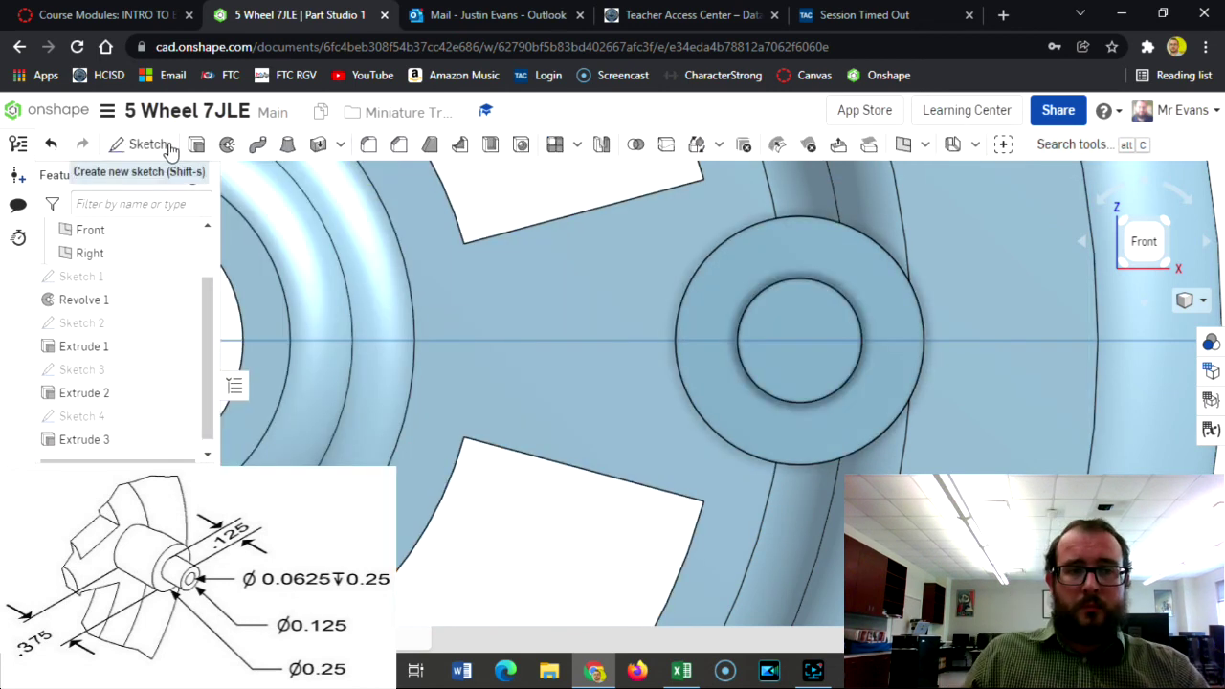
Add a centre point on the step's end and drill a Hole there
click(149, 144)
click(829, 361)
click(801, 339)
key(Return)
click(521, 143)
click(801, 338)
key(Return)
click(1120, 227)
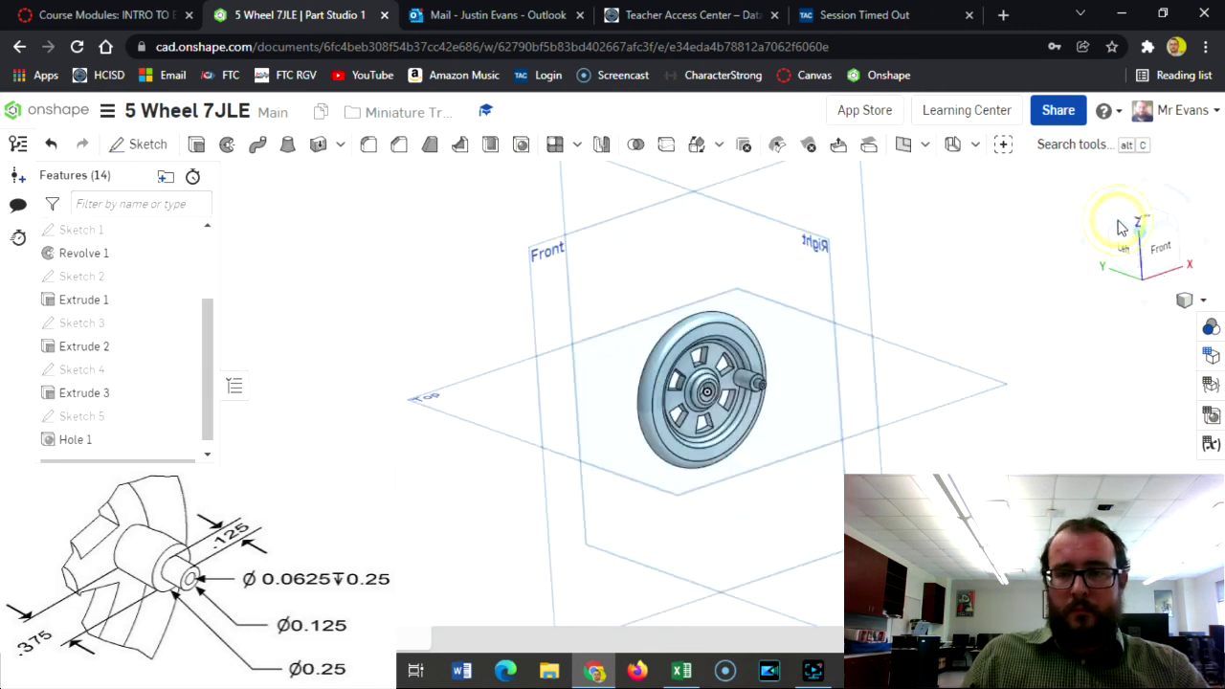
scroll(181, 252, up, 2)
Assign Part 1 the Cedar, Western Red material, searching the library for 'red'
right_click(170, 366)
click(172, 278)
text(red)
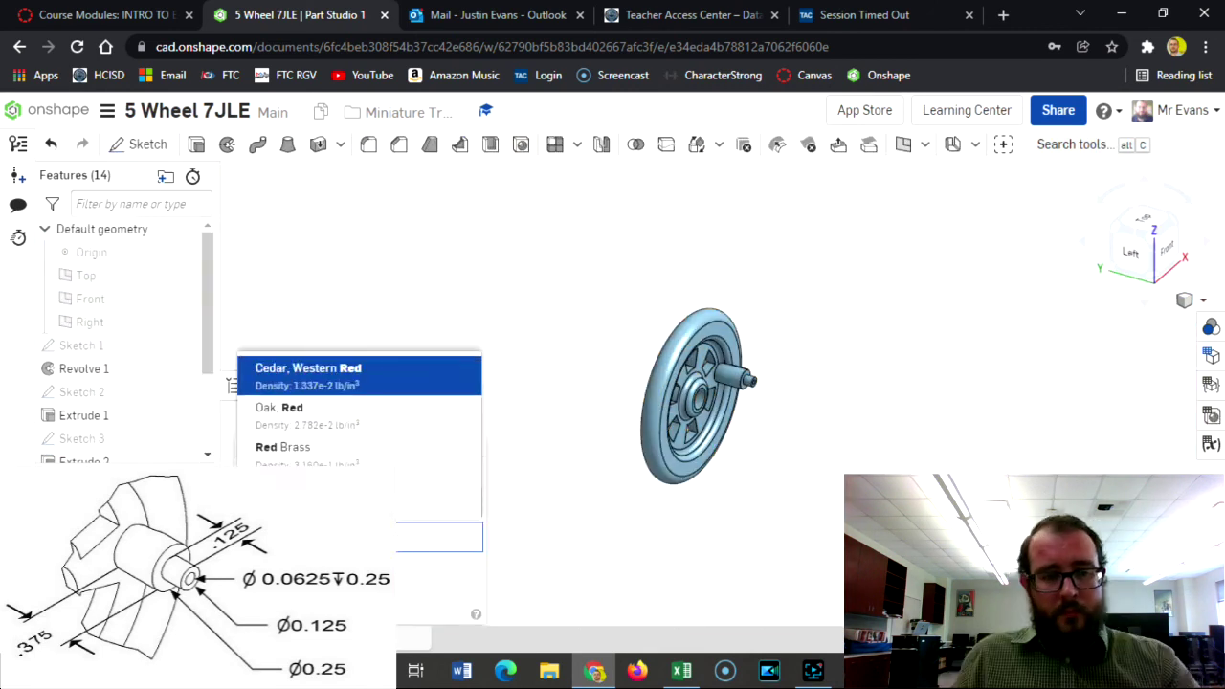
Change the part's appearance colour to red and confirm
right_click(169, 366)
click(173, 293)
click(251, 325)
click(374, 275)
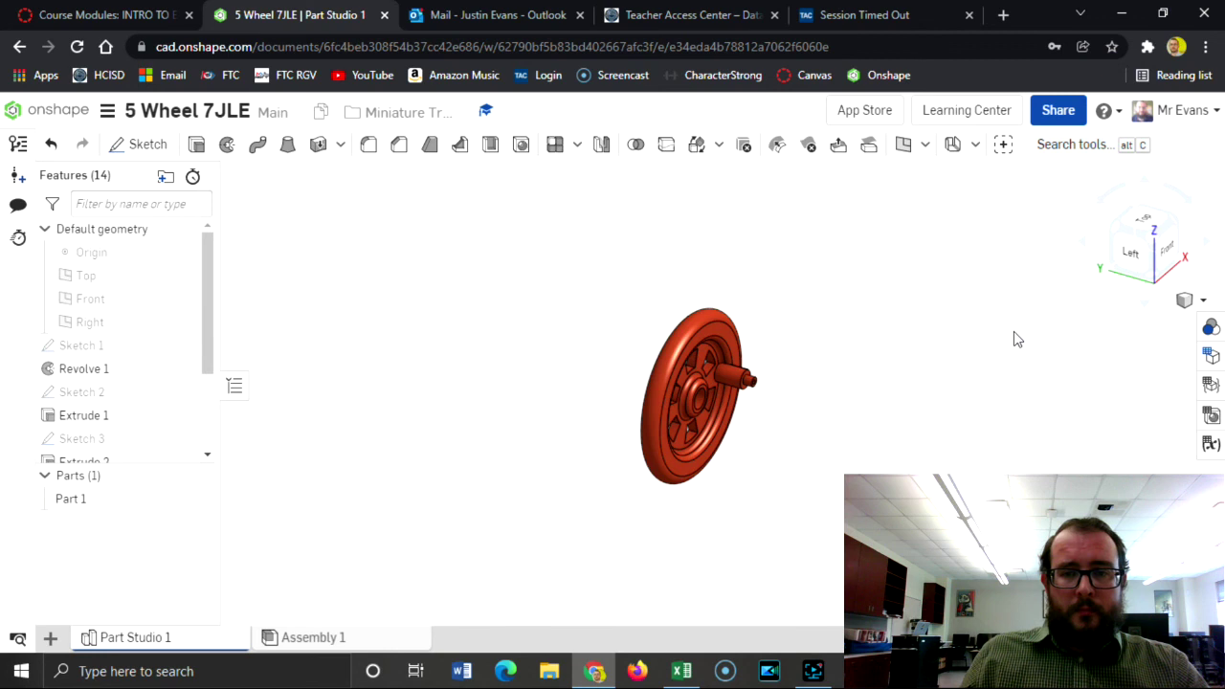